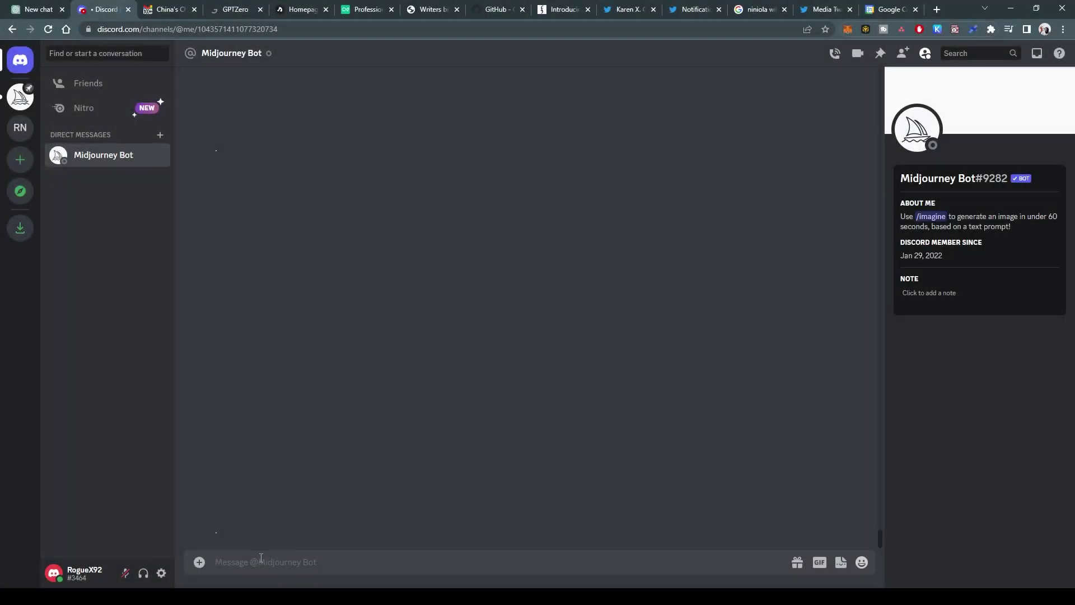
Upload and send the fish_logo_1.jpg sketch to the Midjourney Bot chat
left_click(260, 559)
left_click(199, 561)
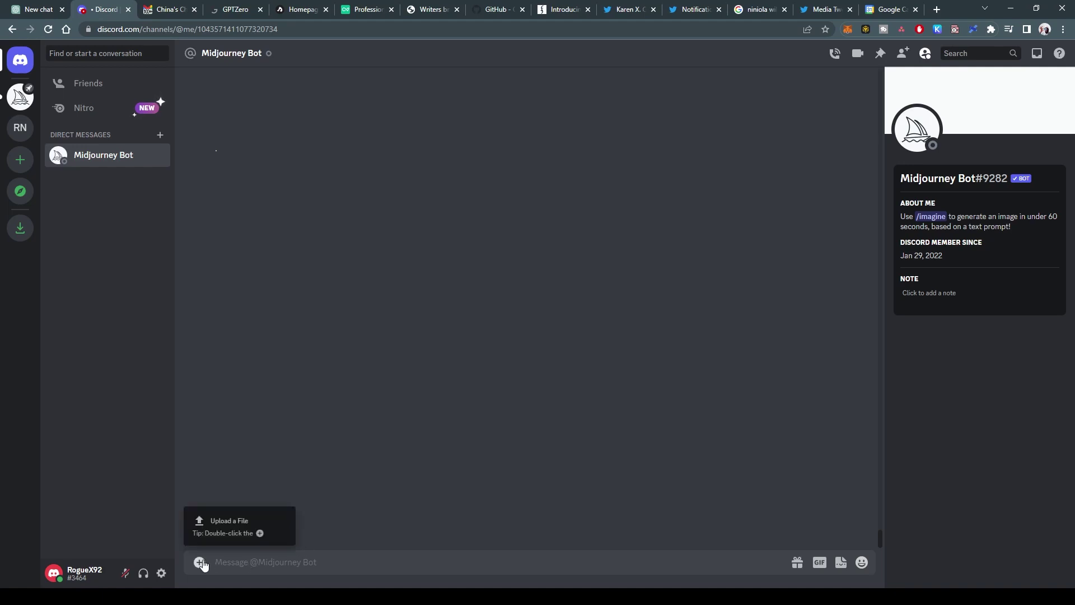
left_click(229, 526)
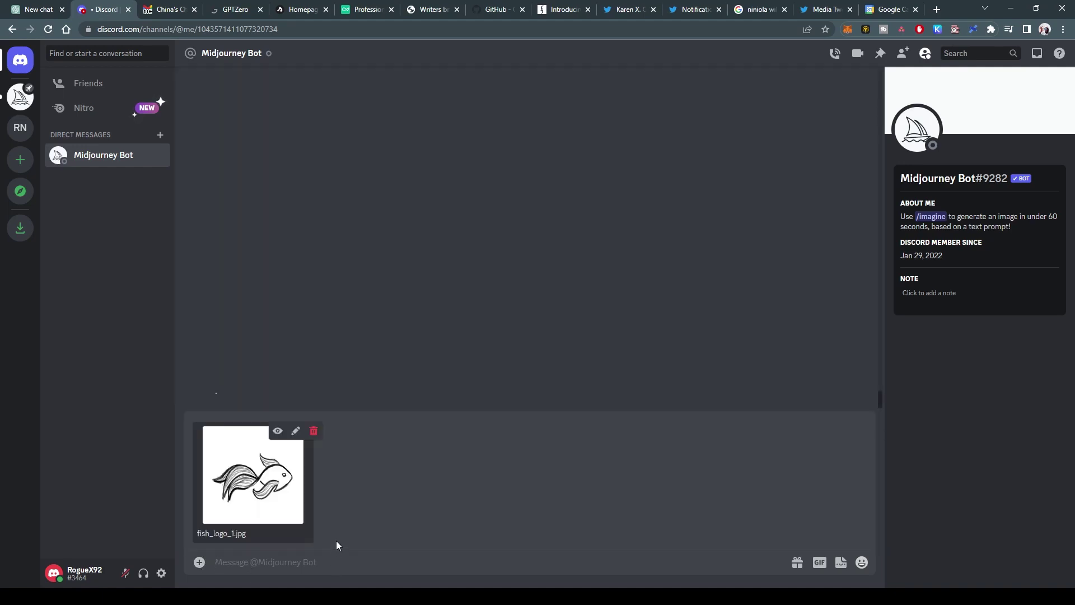
key("Return")
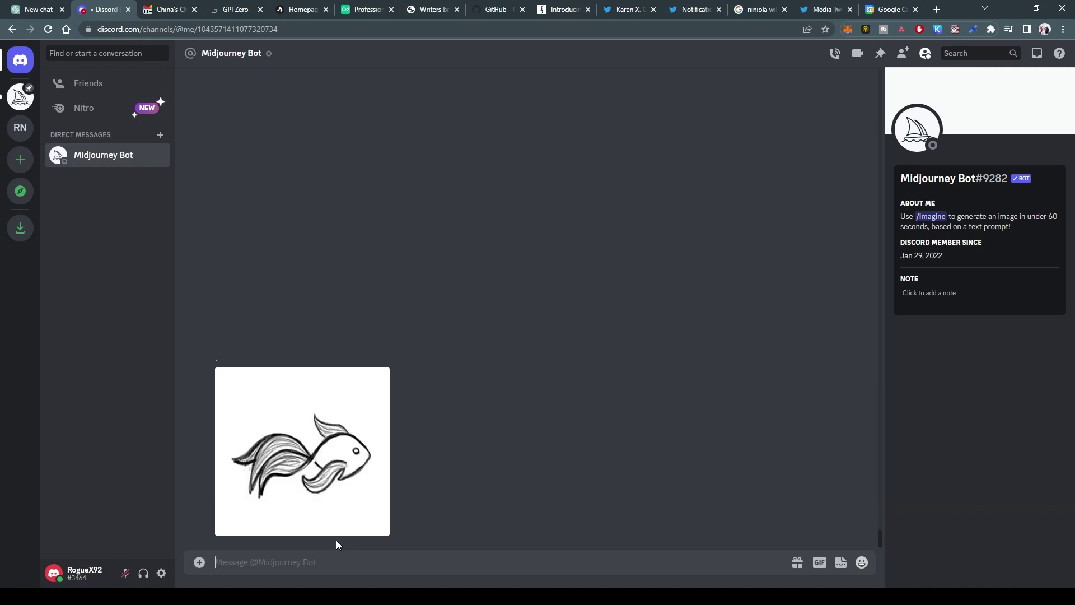
Open the posted sketch in a browser tab and copy its image URL
left_click(326, 421)
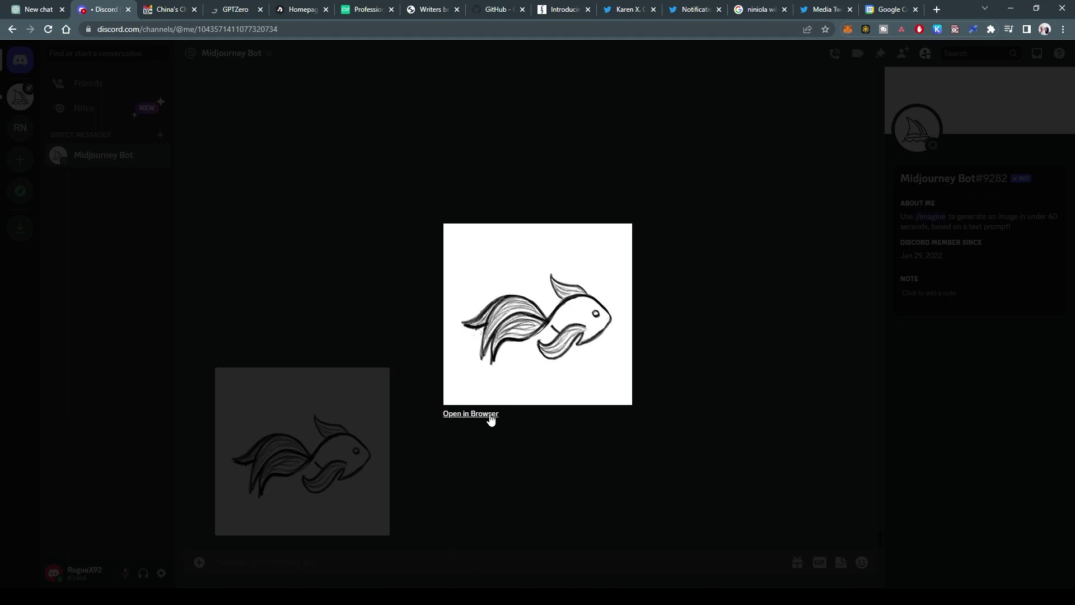
left_click(491, 419)
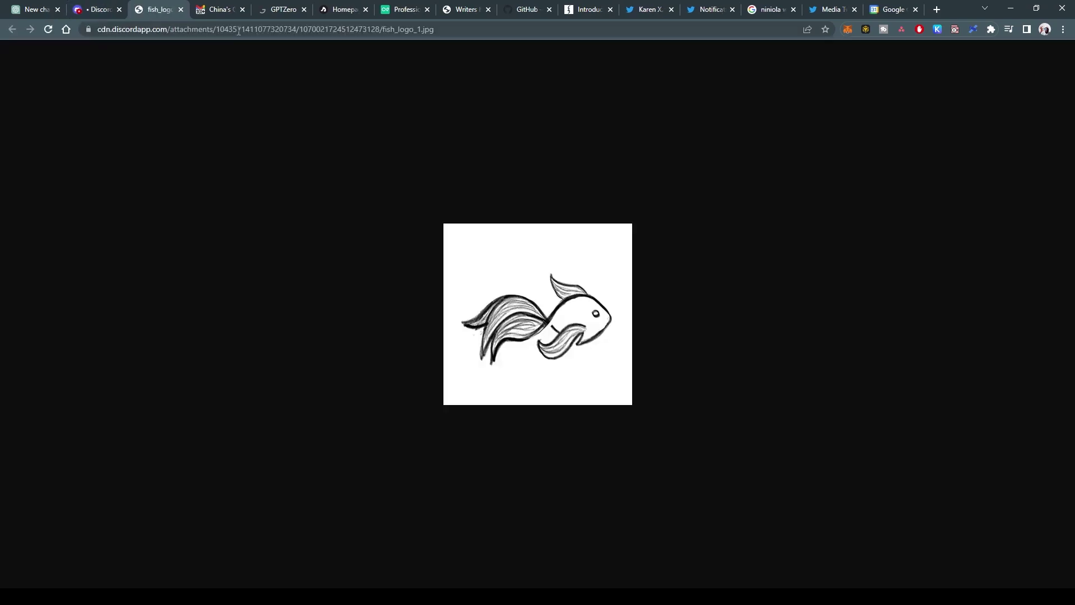
left_click(244, 29)
key("ctrl+c")
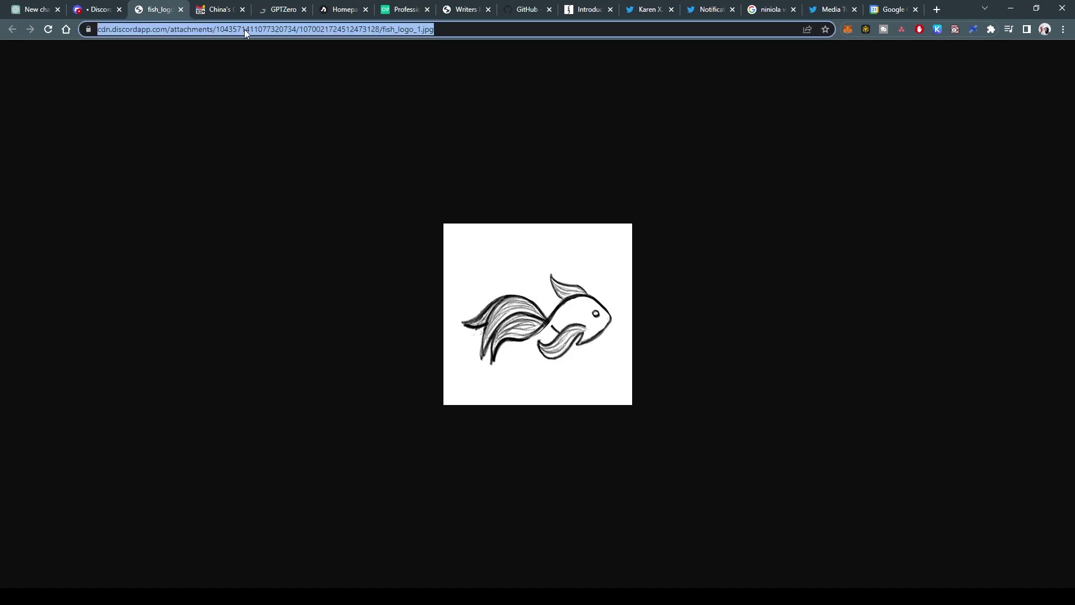
left_click(80, 17)
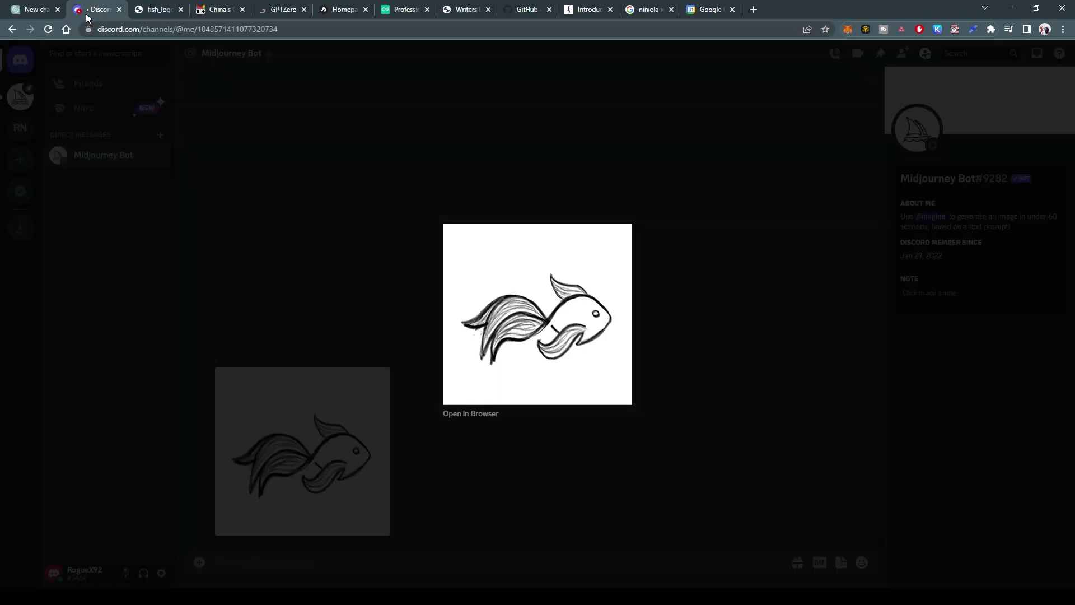
left_click(523, 464)
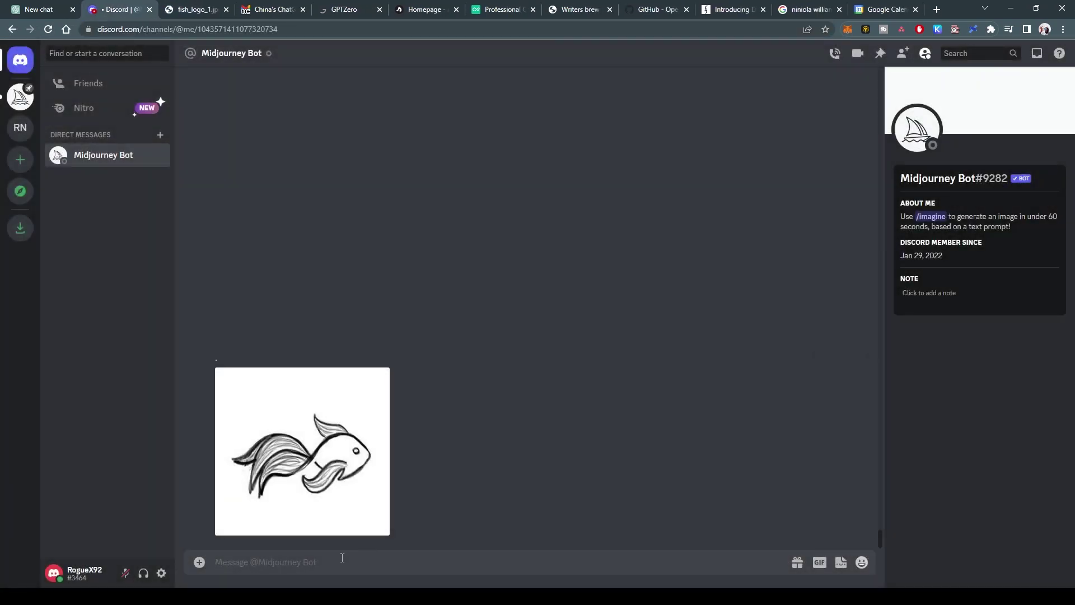
Run /imagine with the sketch URL plus the 'Fishpond' fish food logo prompt, vector illustration, hyperrealistic, superreal
type("/imagine")
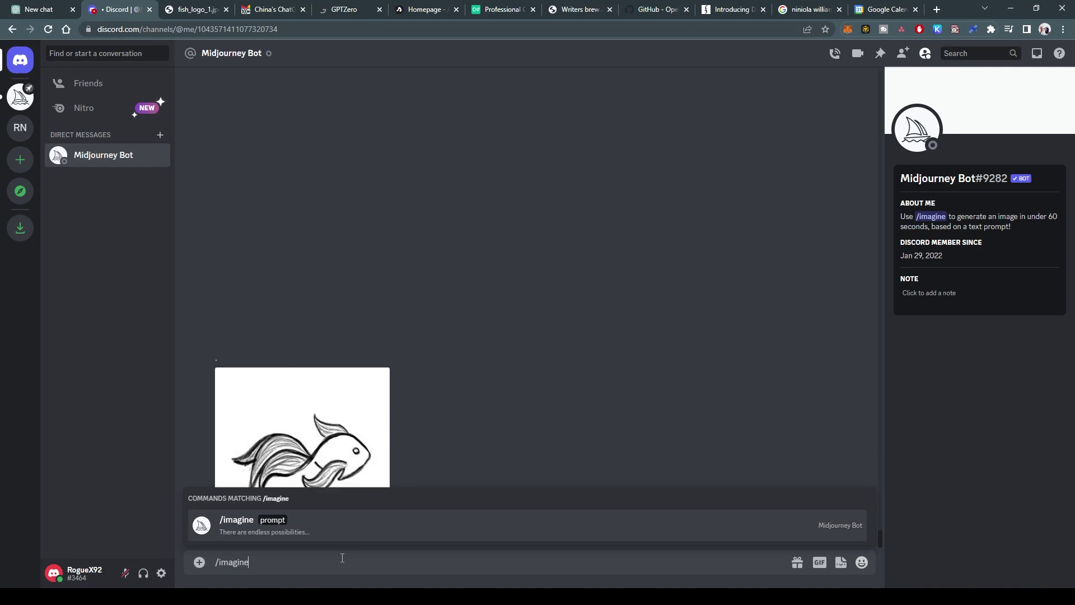
key("Tab")
key("ctrl+v")
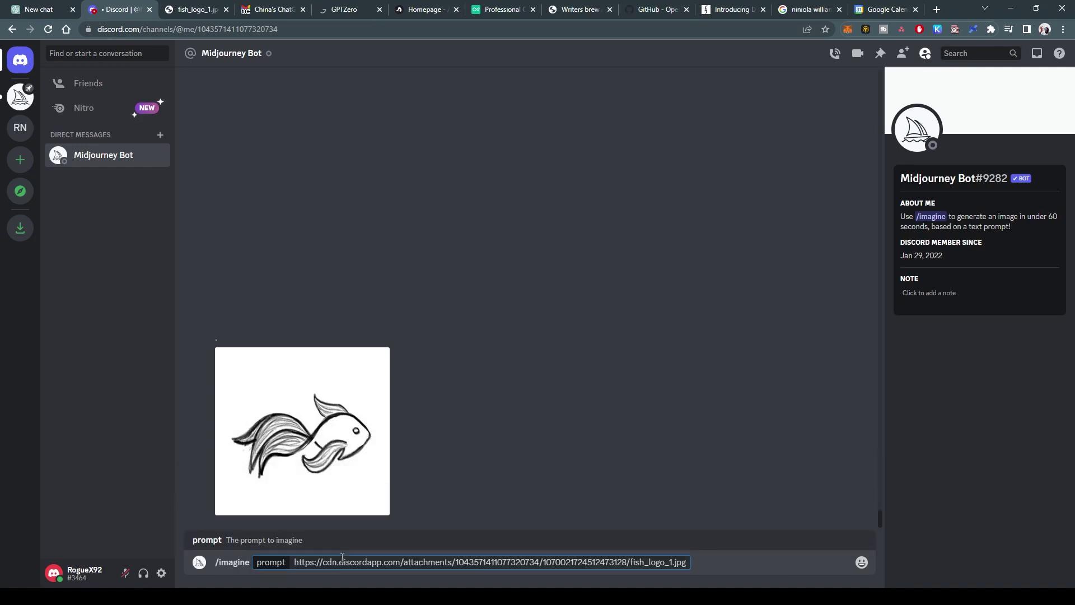
type("design a logo for a fish ")
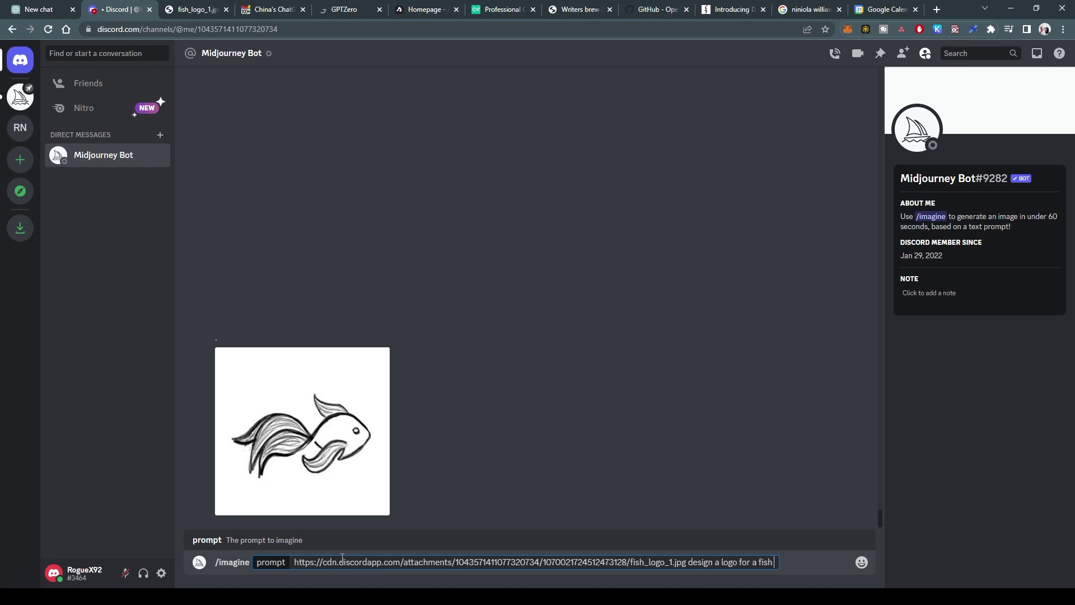
type("food company called \"")
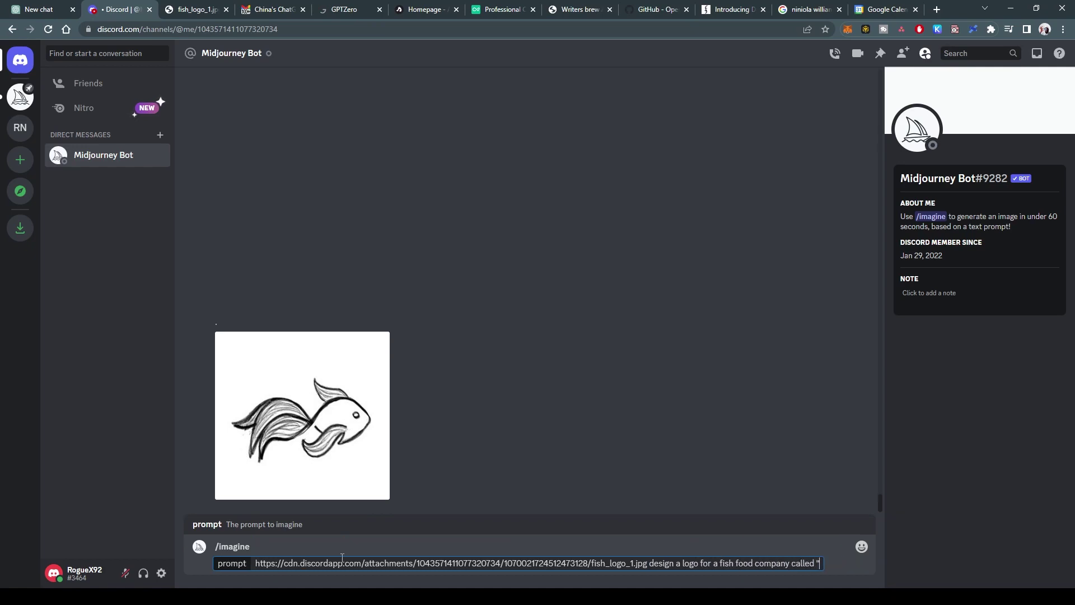
type("Fishpond\".")
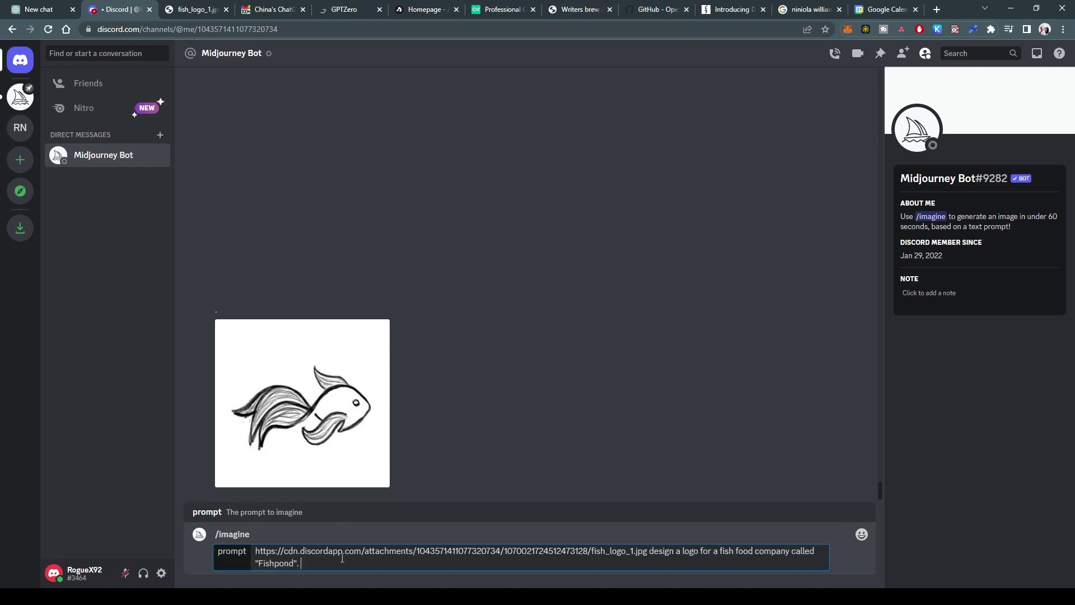
type(" Vector illustration, hyperrealistic")
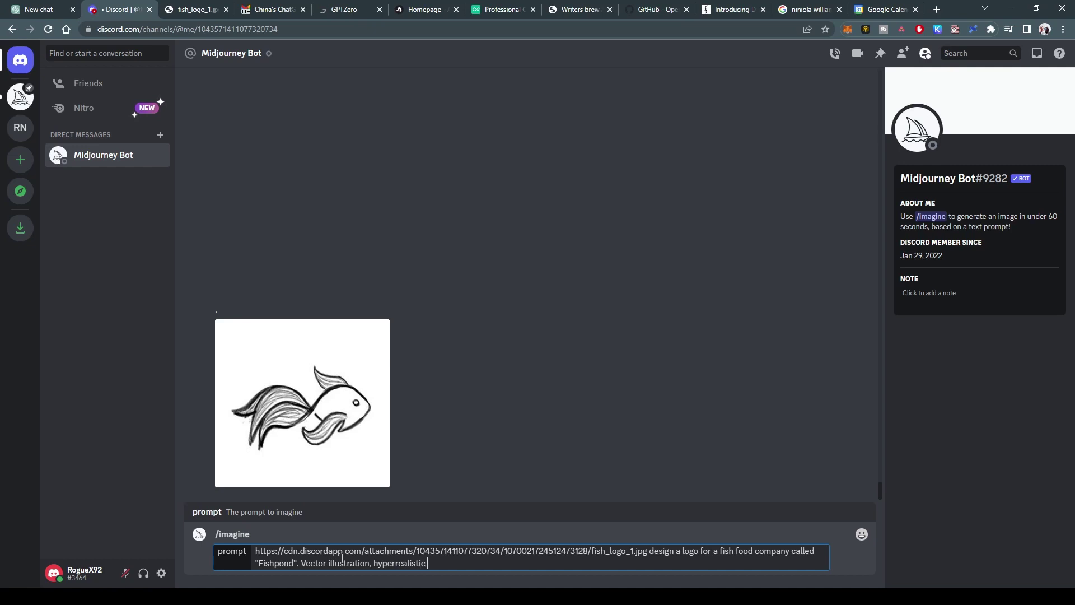
key("BackSpace")
type(". superreal")
key("Return")
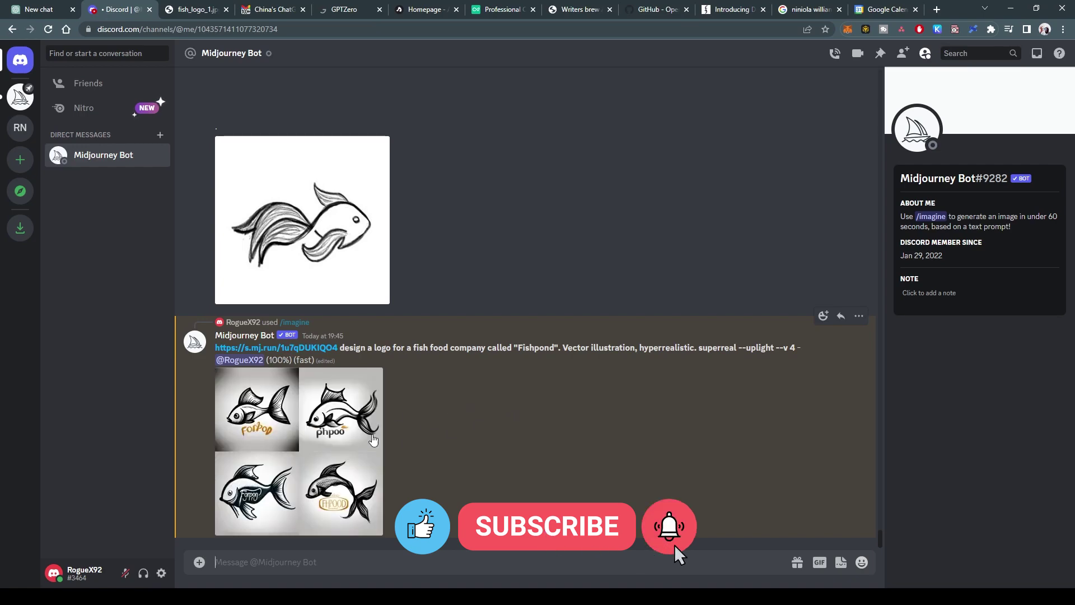
Enlarge the four Fishpond logo results, then select the prompt text from the link through 'superreal'
left_click(247, 438)
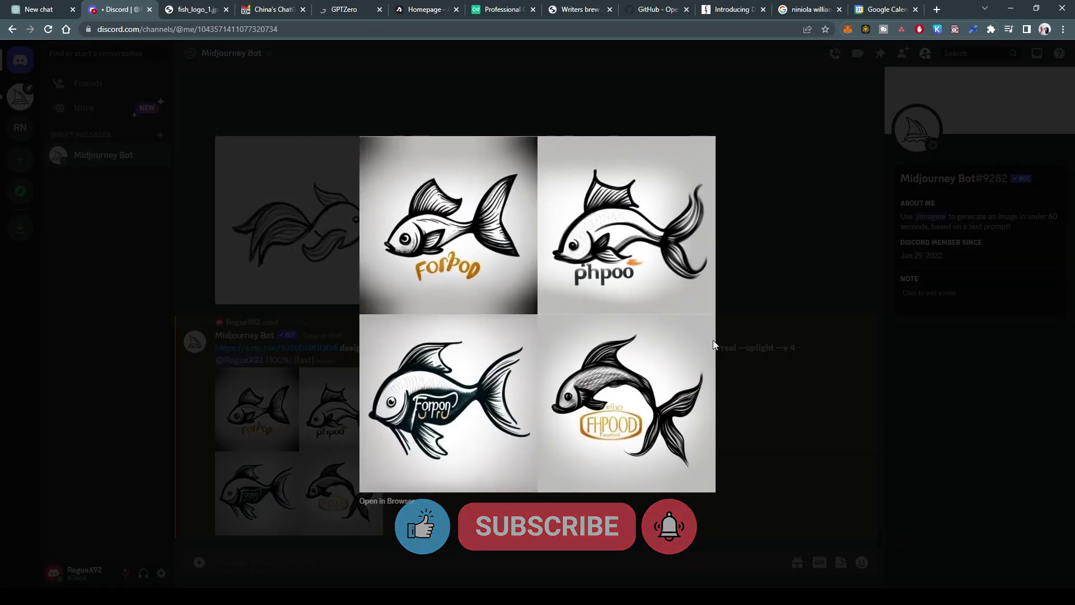
left_click(747, 395)
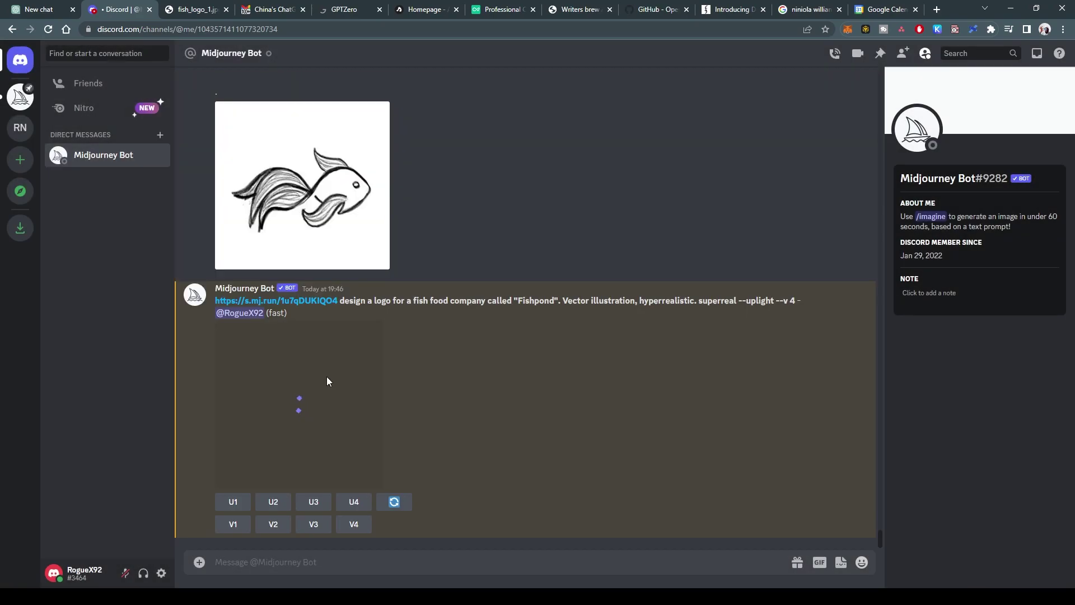
left_click(321, 378)
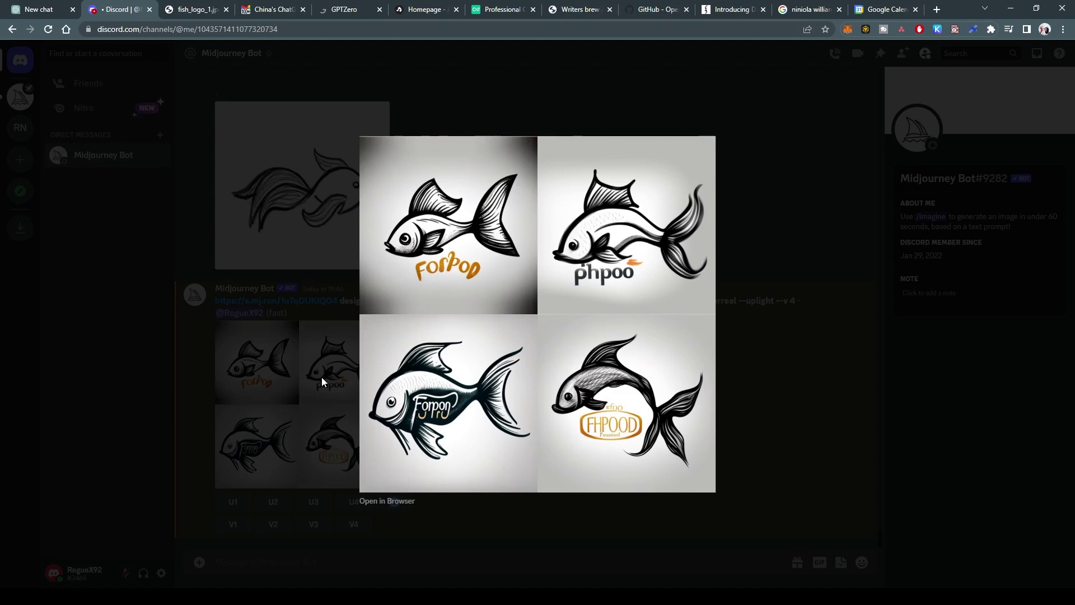
left_click(807, 320)
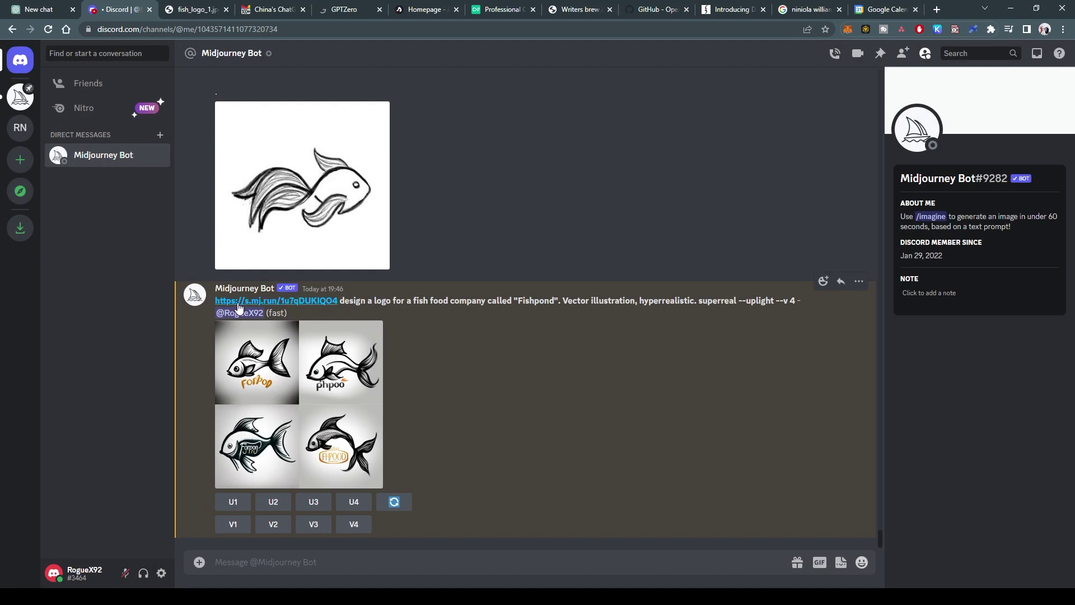
left_click_drag(216, 303, 738, 299)
key("ctrl+c")
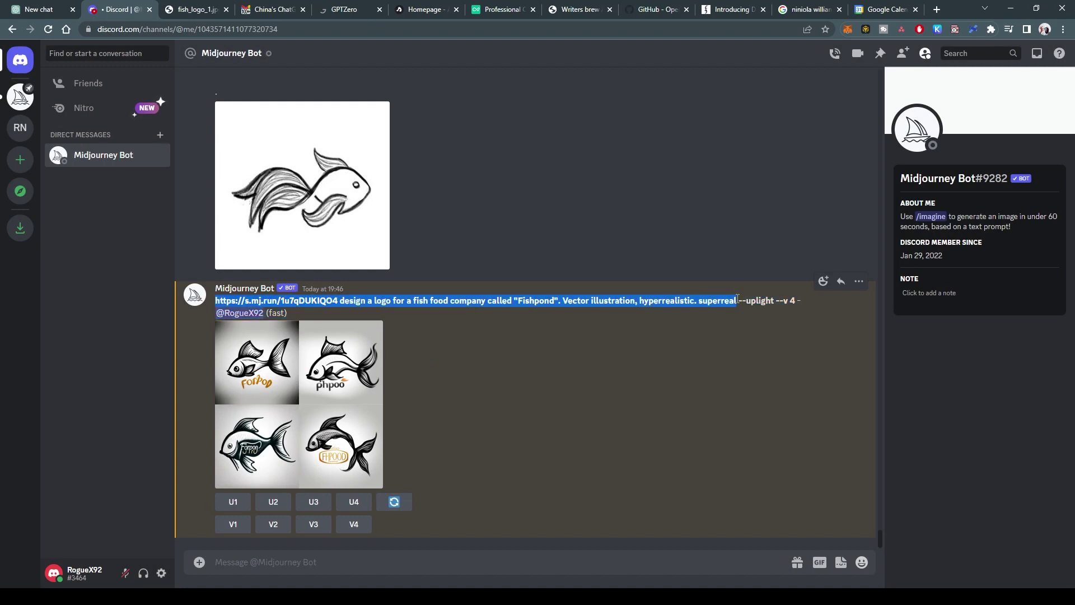
Post the copied prompt extended with '. 3D render, colors: blue, green, white. Black background'
left_click(346, 557)
key("ctrl+v")
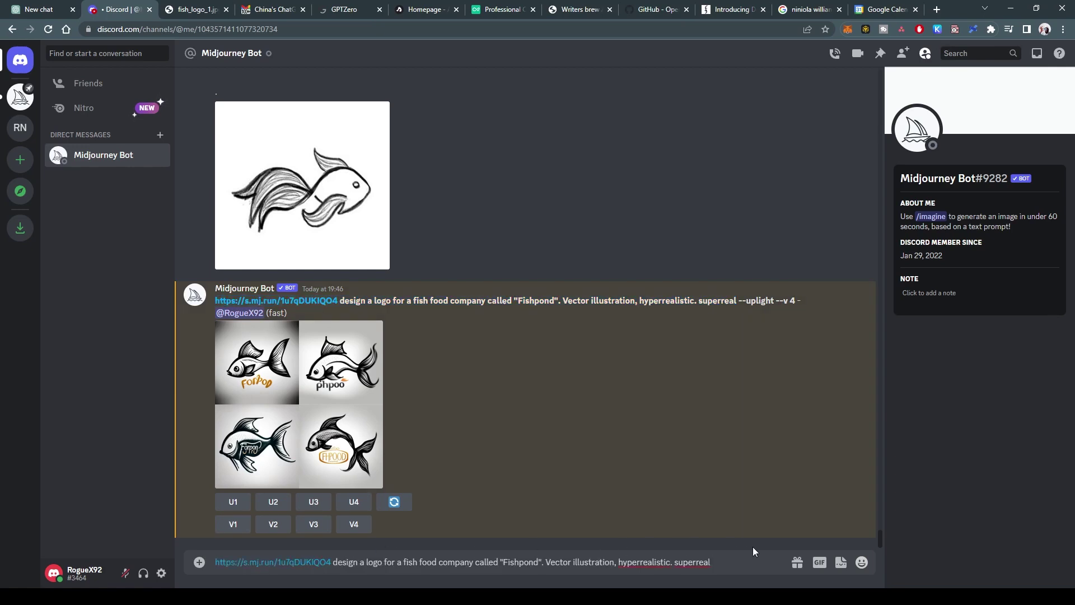
type(". d")
key("BackSpace")
key("BackSpace")
key("BackSpace")
key("BackSpace")
key("BackSpace")
key("BackSpace")
key("BackSpace")
key("BackSpace")
key("BackSpace")
type("3D render, colors: blue, green")
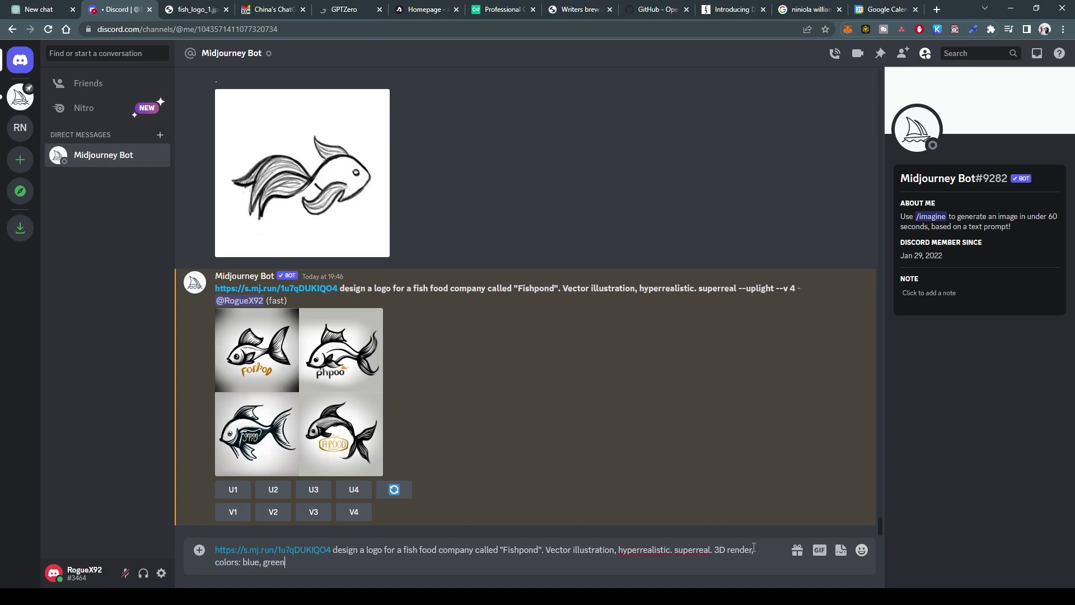
type(", white. Blackba")
key("BackSpace")
key("BackSpace")
type("background")
key("Return")
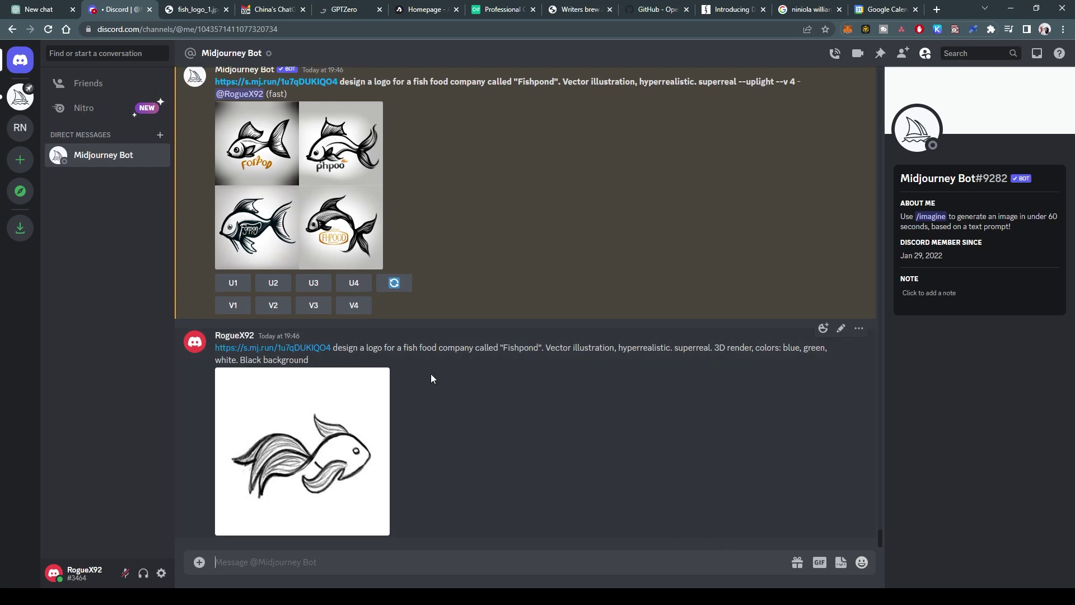
left_click_drag(311, 361, 215, 350)
key("ctrl+c")
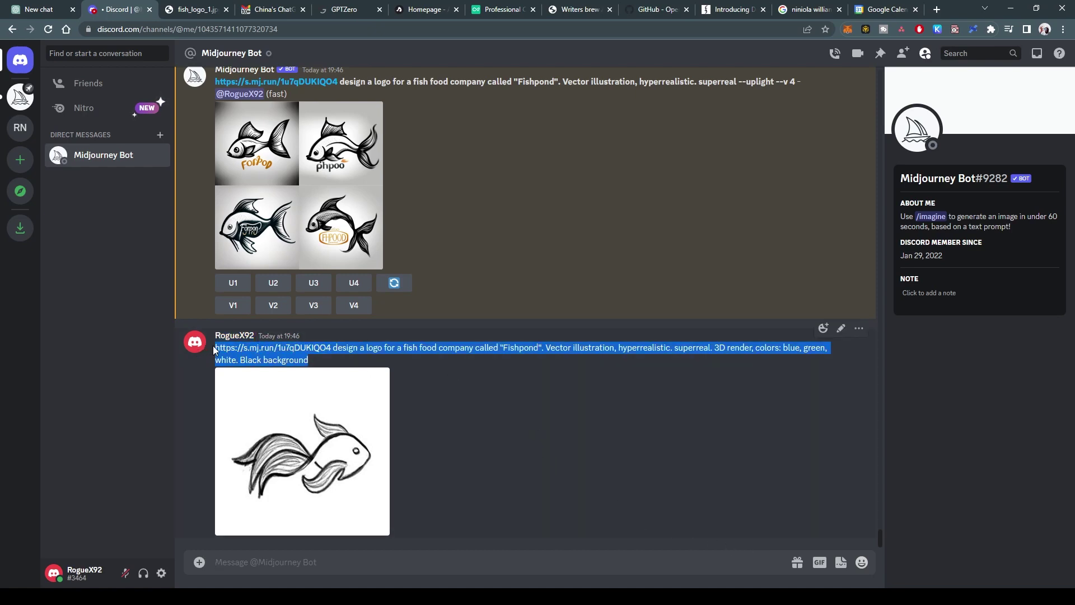
Run /imagine with the pasted extended Fishpond prompt: 3D render, blue/green/white, black background
left_click(280, 567)
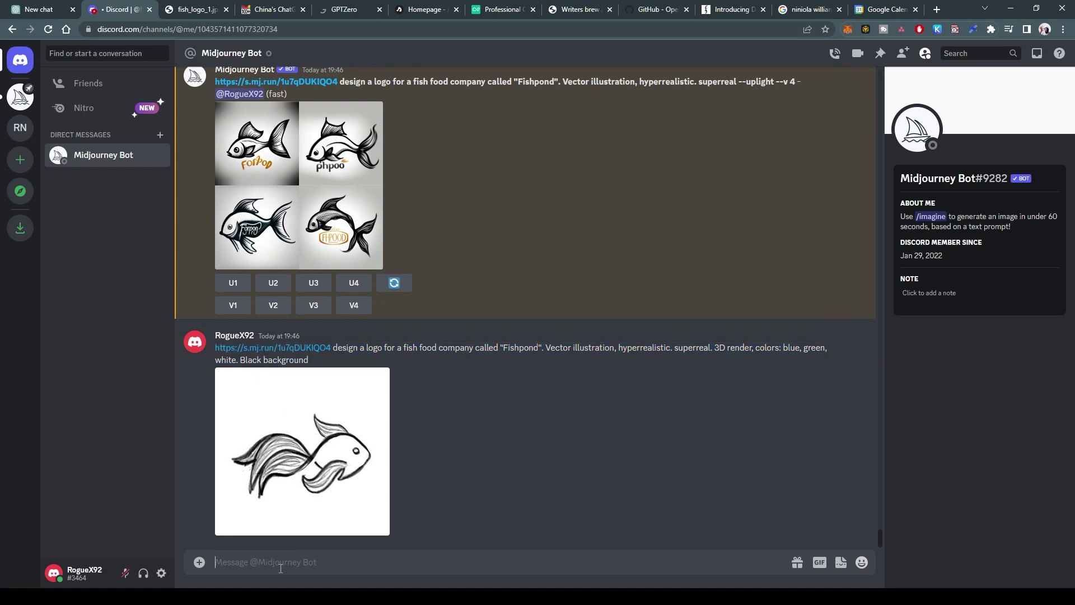
type("/imagine")
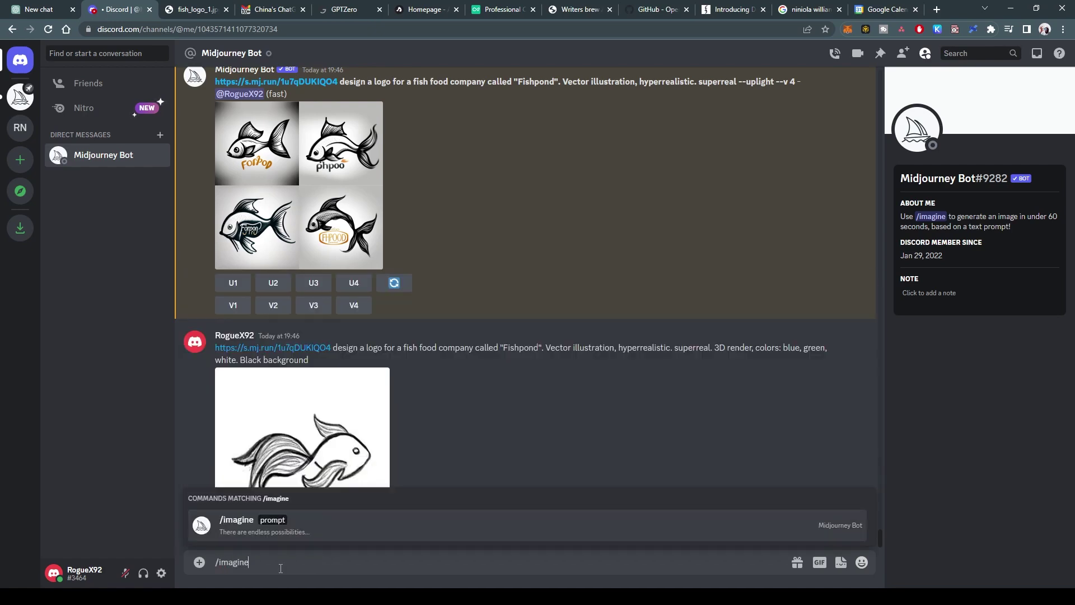
key("Tab")
key("ctrl+v")
key("Return")
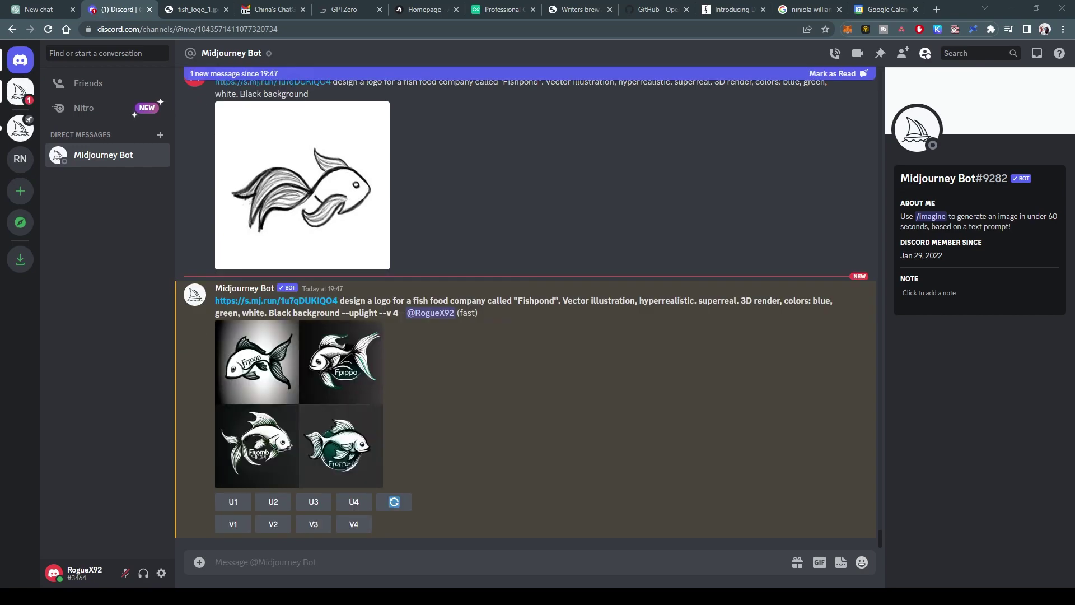
Dismiss the external-link warning, review the new logos, and request a V4 remix of logo 4
left_click(276, 300)
left_click(487, 353)
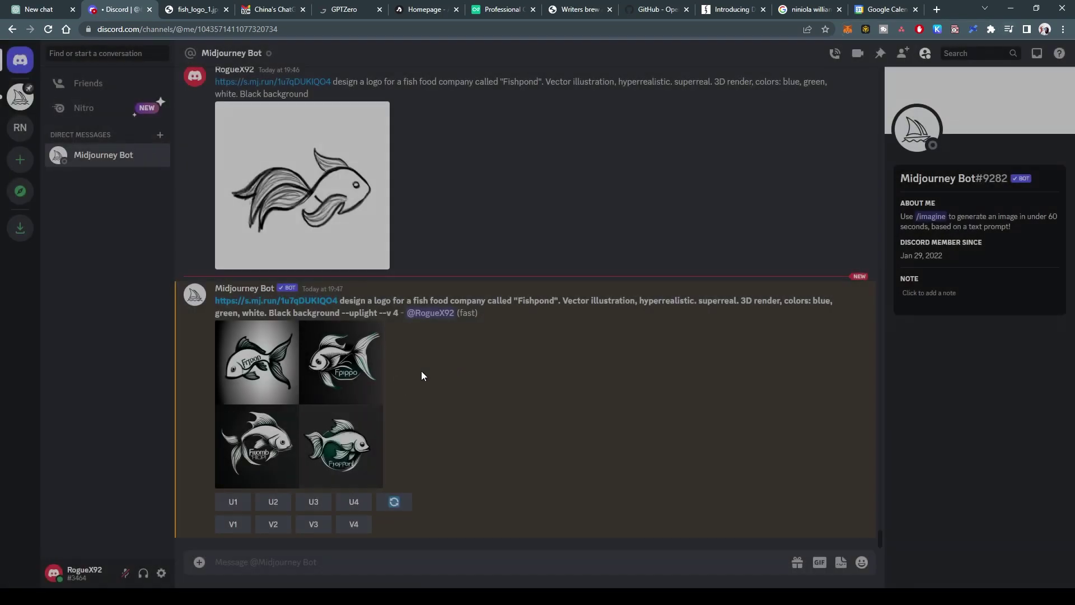
left_click(314, 397)
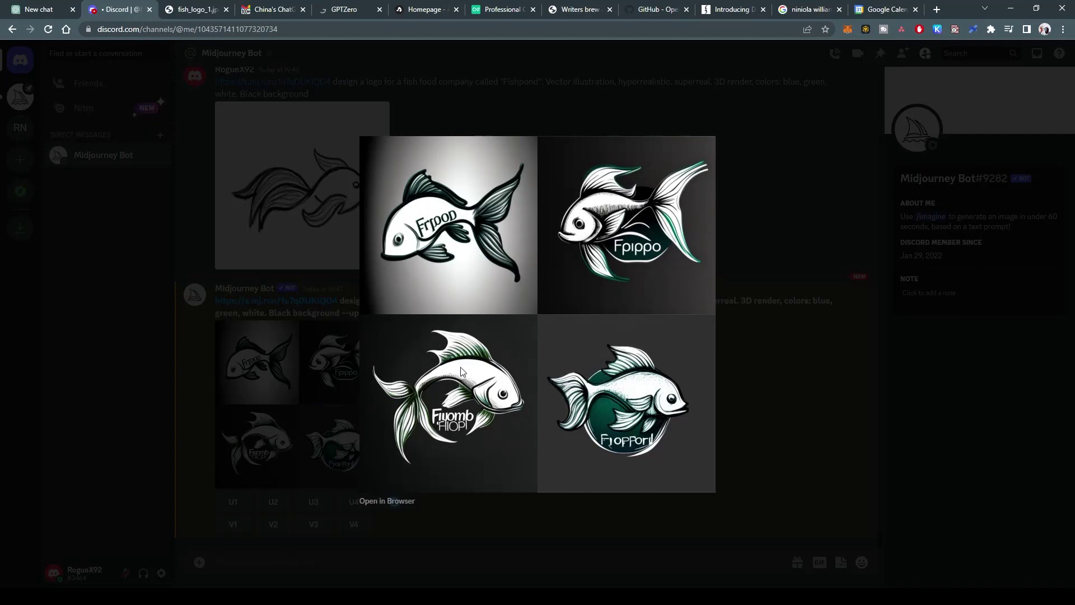
left_click(764, 361)
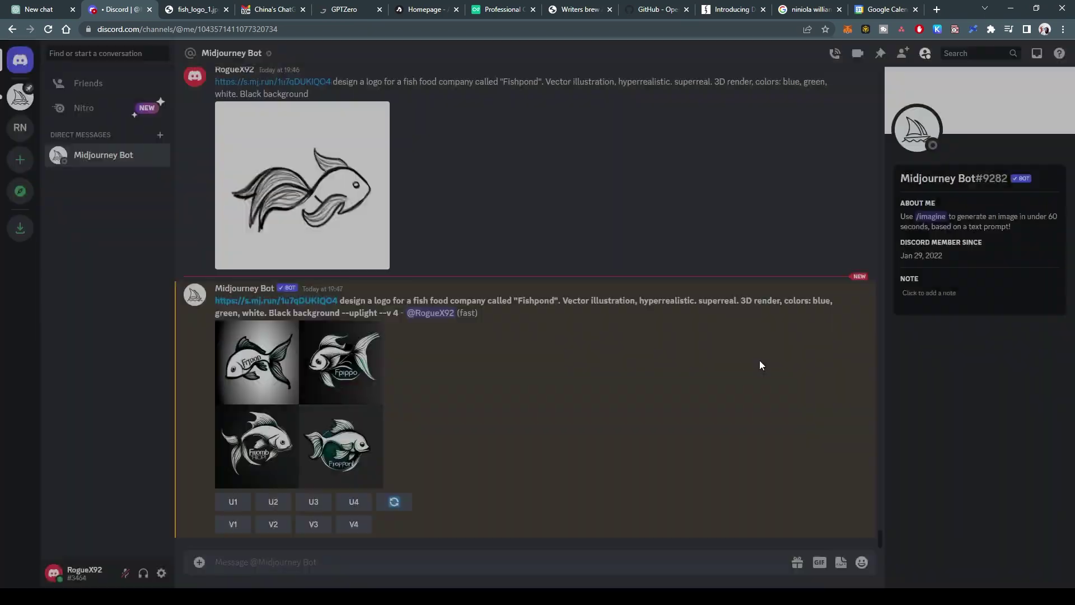
left_click(354, 524)
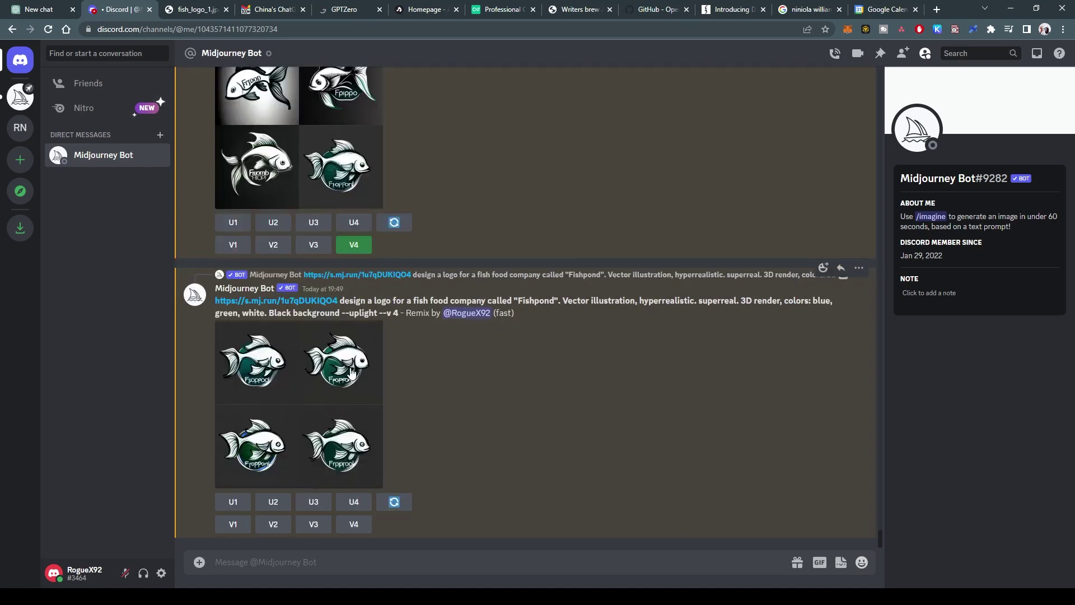
Preview the remixed grid of white fish on teal round badges
left_click(332, 378)
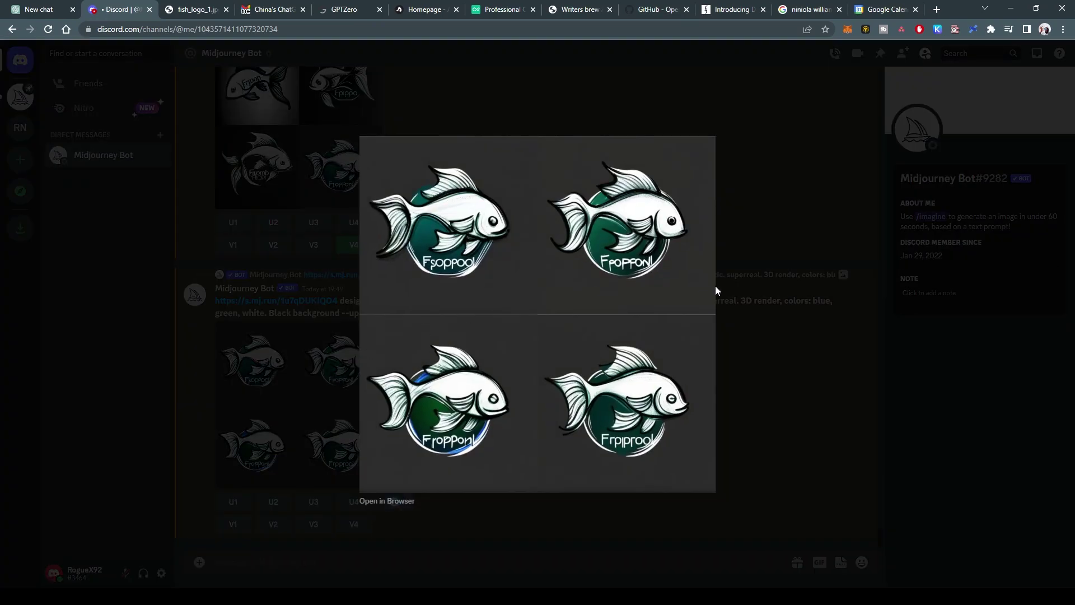
left_click(766, 321)
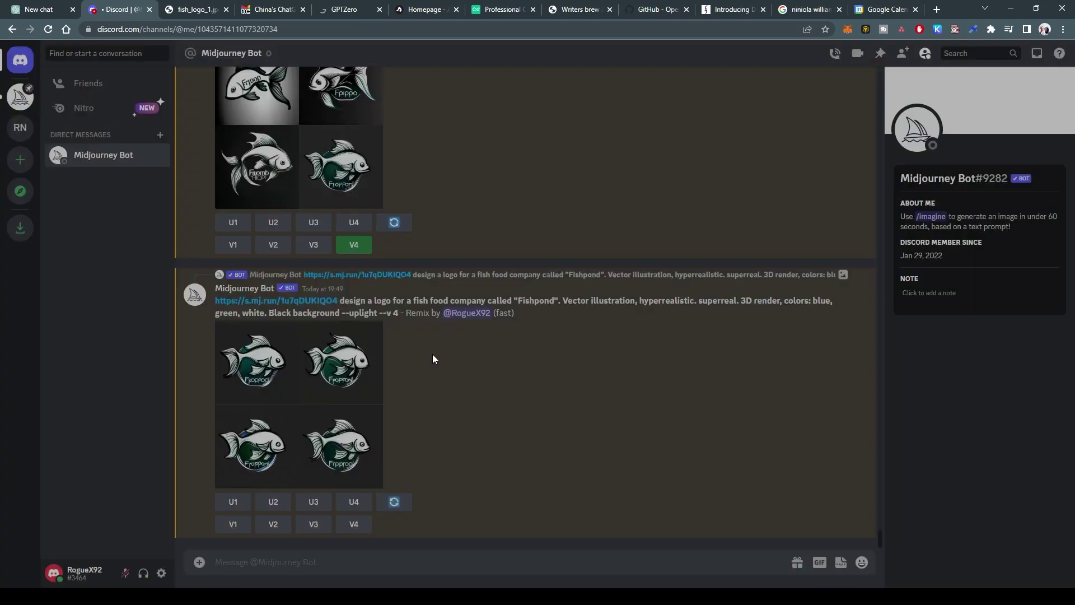
Rerun the copied prompt via /imagine with 'called "Fishpond"' deleted
left_click_drag(214, 304, 339, 316)
key("ctrl+c")
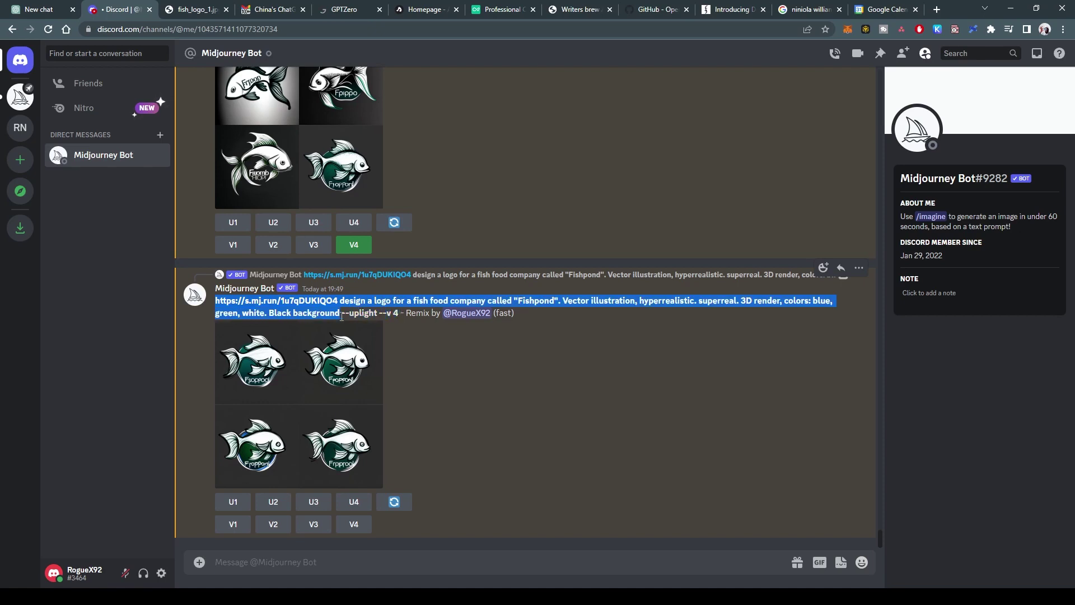
left_click(318, 564)
type("/")
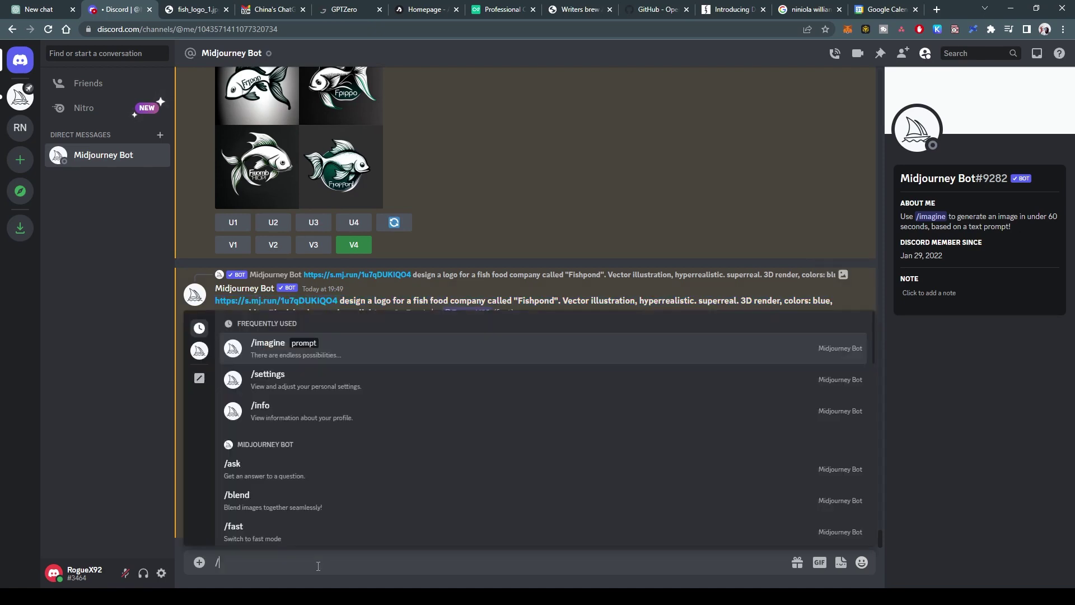
type("imagine")
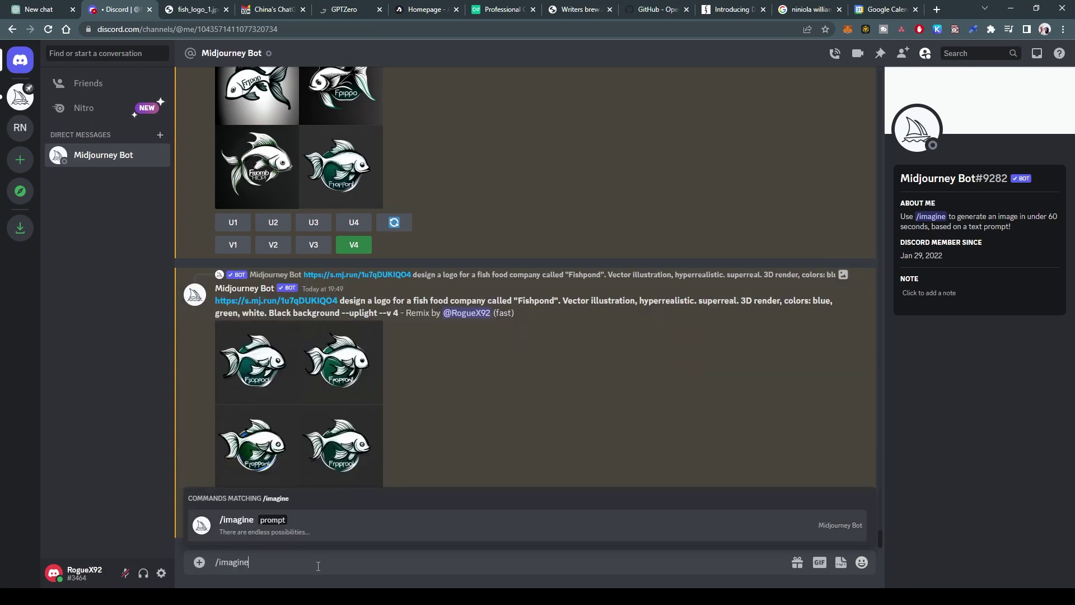
key("Tab")
key("ctrl+v")
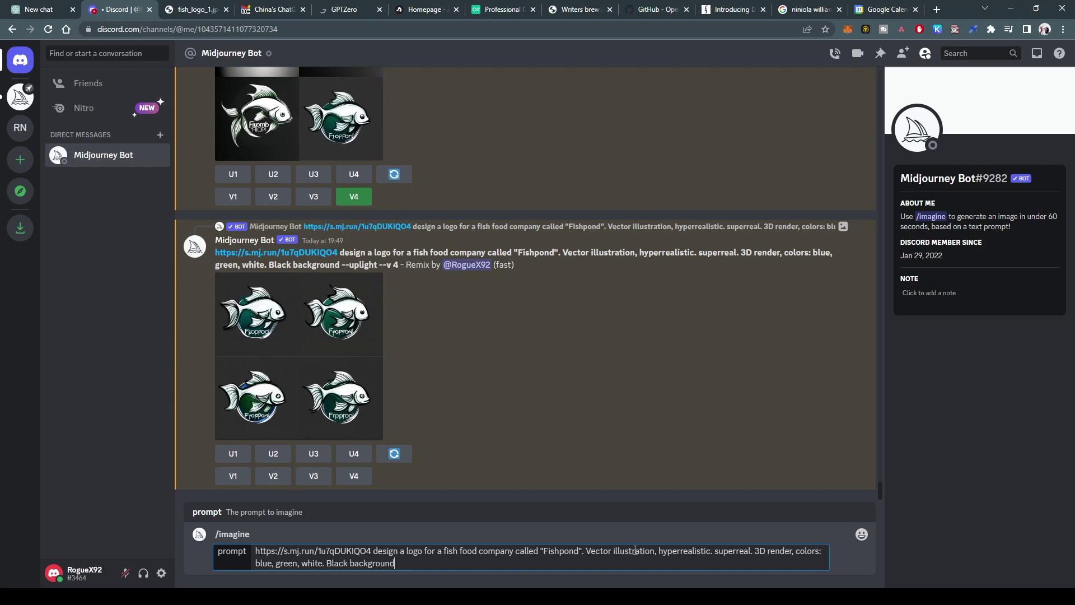
left_click_drag(582, 552, 514, 554)
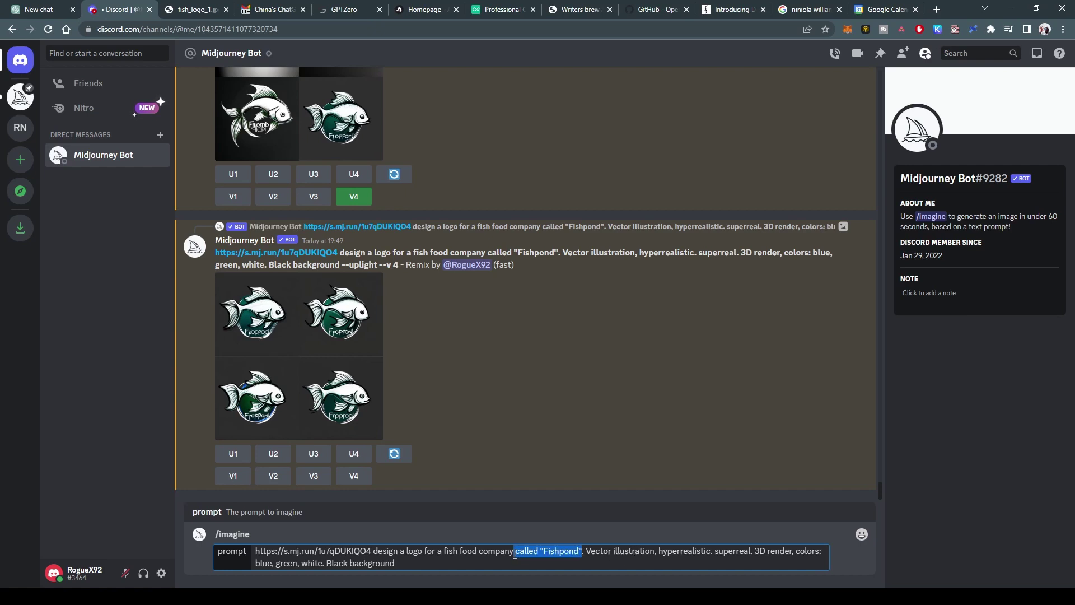
key("BackSpace")
key("Return")
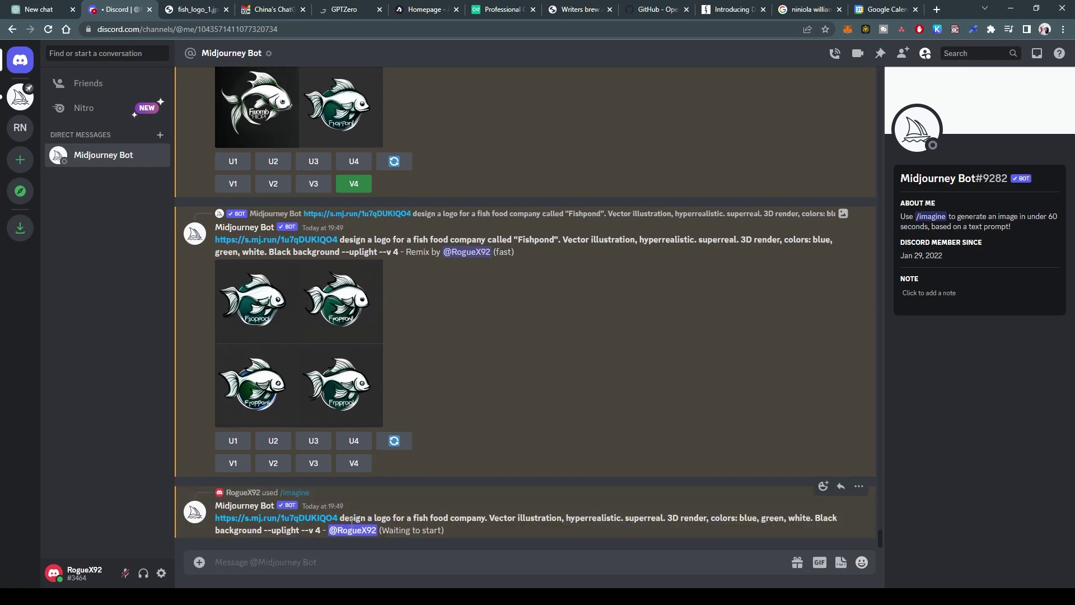
Resubmit the prompt via /imagine without the sketch link, ending at 'Black background'
triple_click(307, 527)
left_click_drag(307, 528, 262, 529)
key("ctrl+c")
left_click(297, 571)
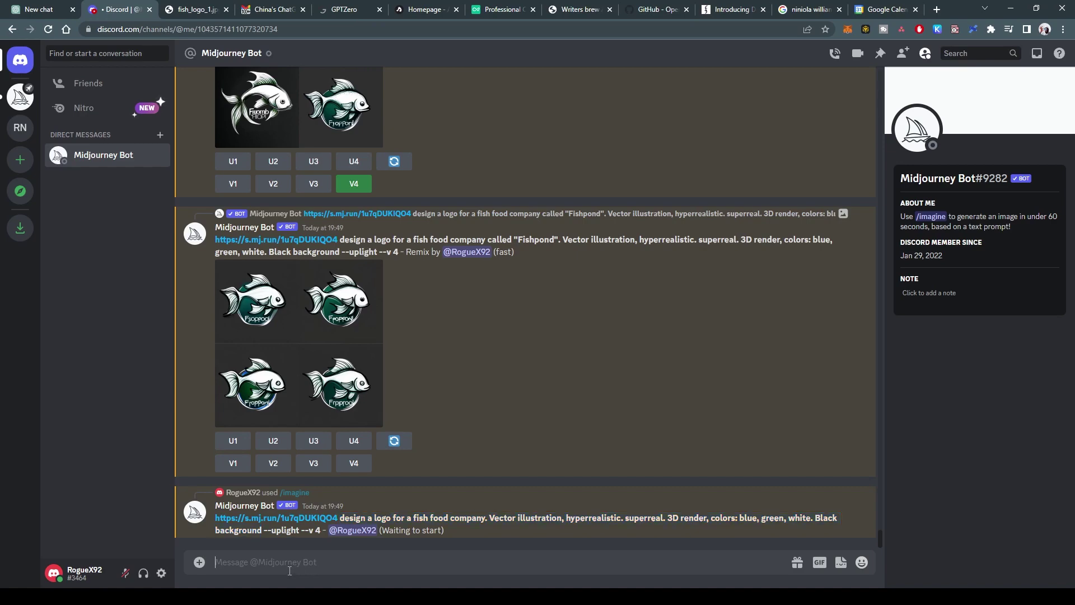
type("/imagine")
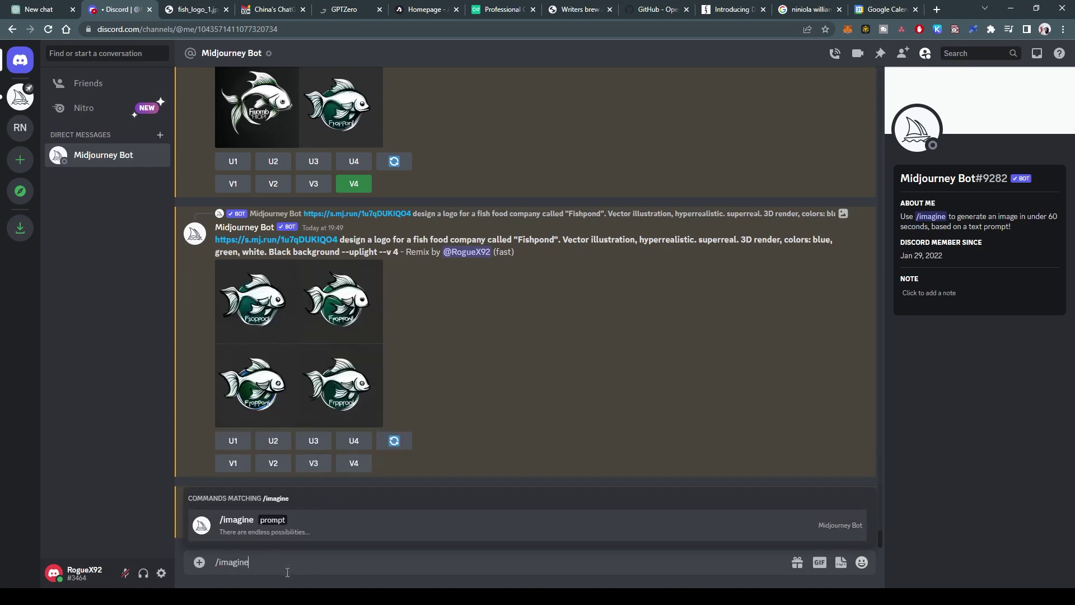
key("Tab")
key("ctrl+v")
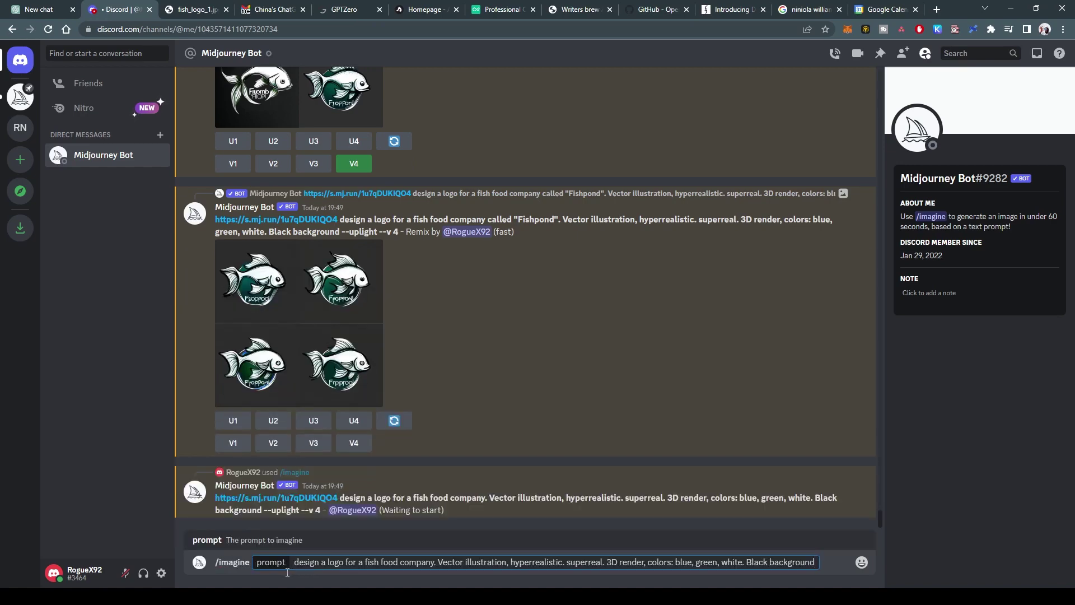
key("Return")
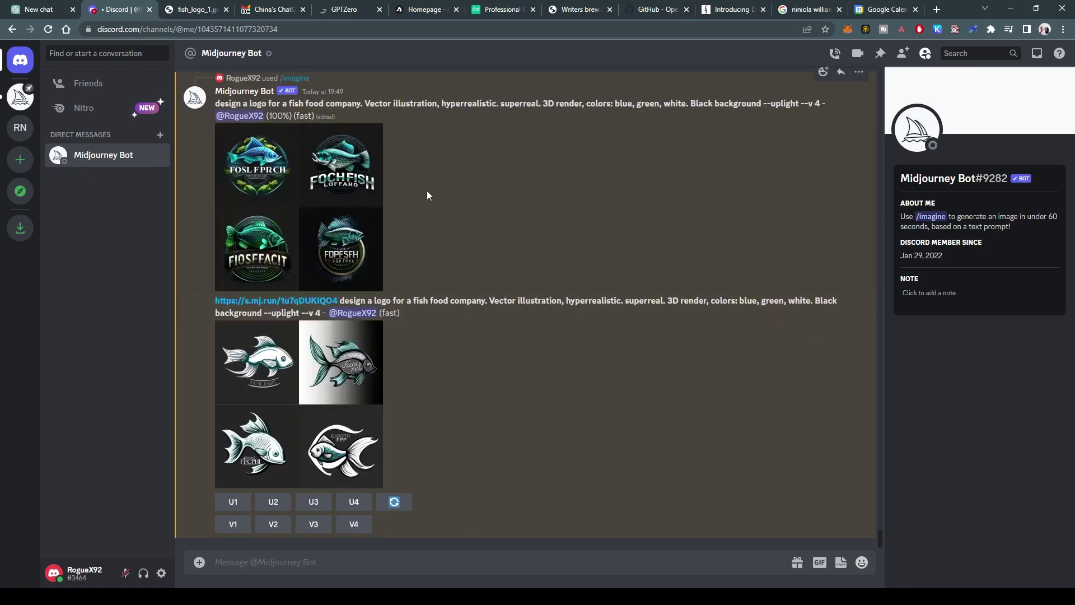
Compare the white-fish and colourful badge logo grids up close, then reroll the badge set
left_click(327, 383)
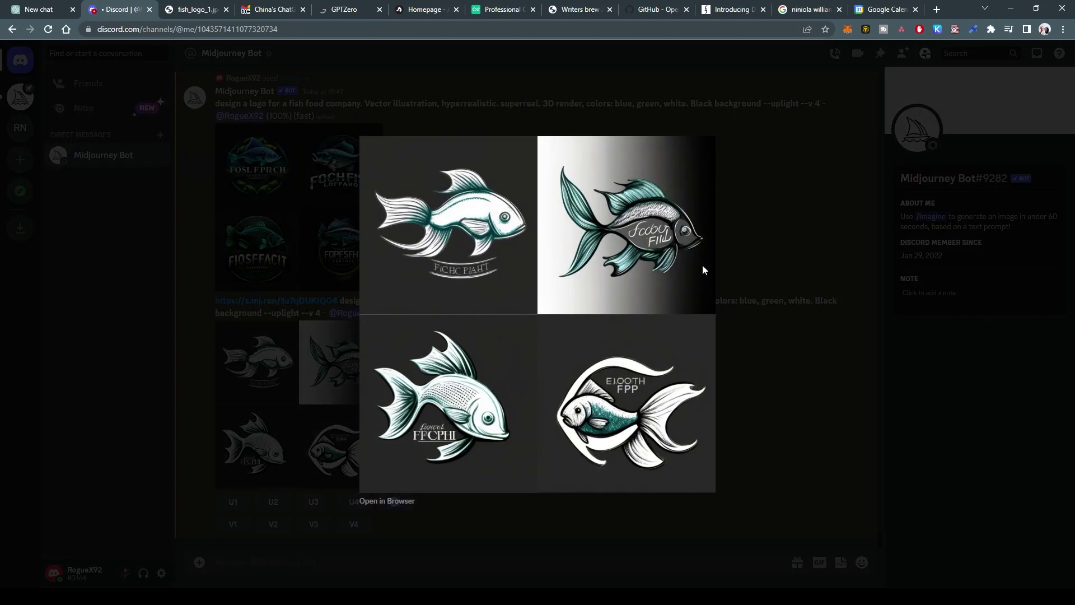
left_click(738, 251)
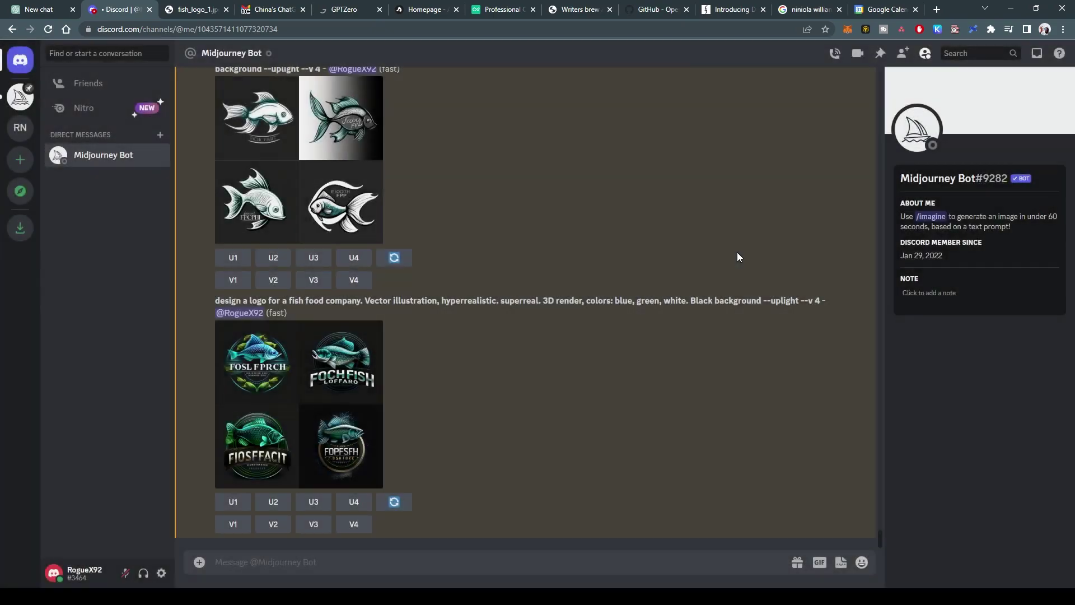
left_click(301, 380)
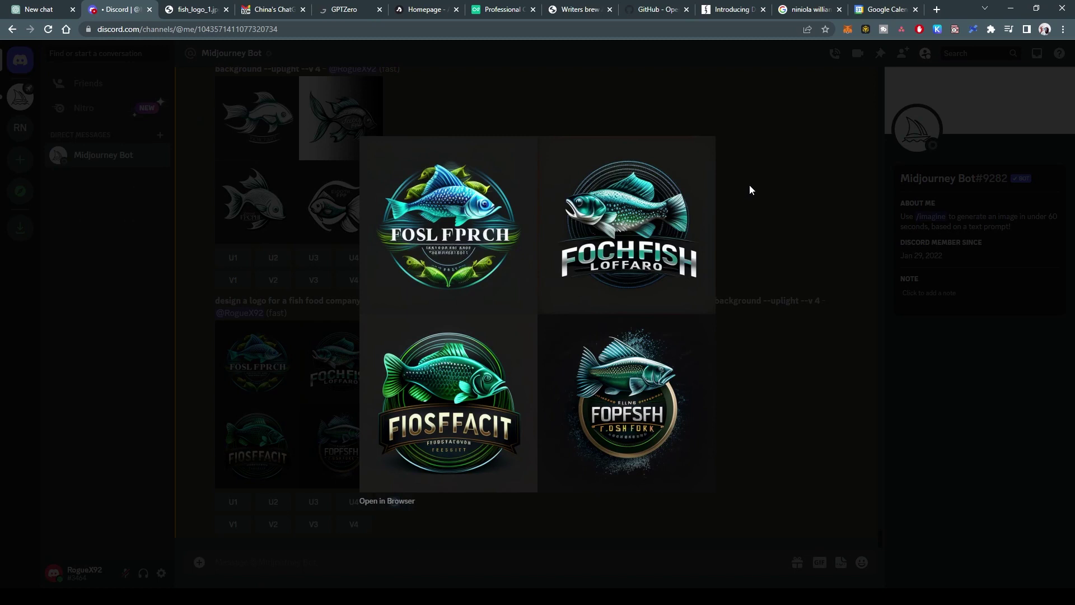
left_click(750, 186)
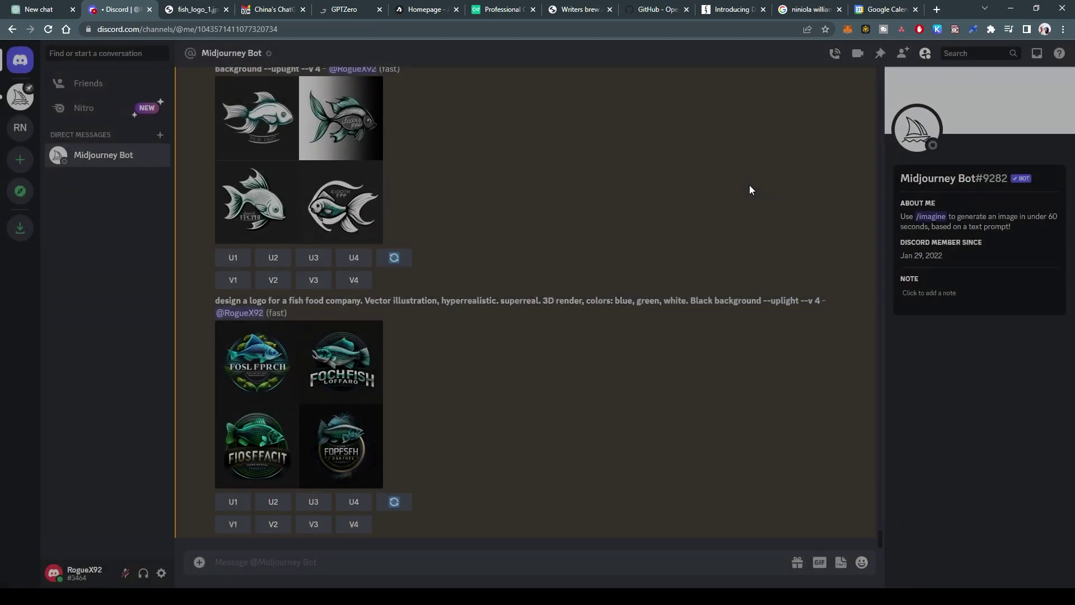
left_click(293, 427)
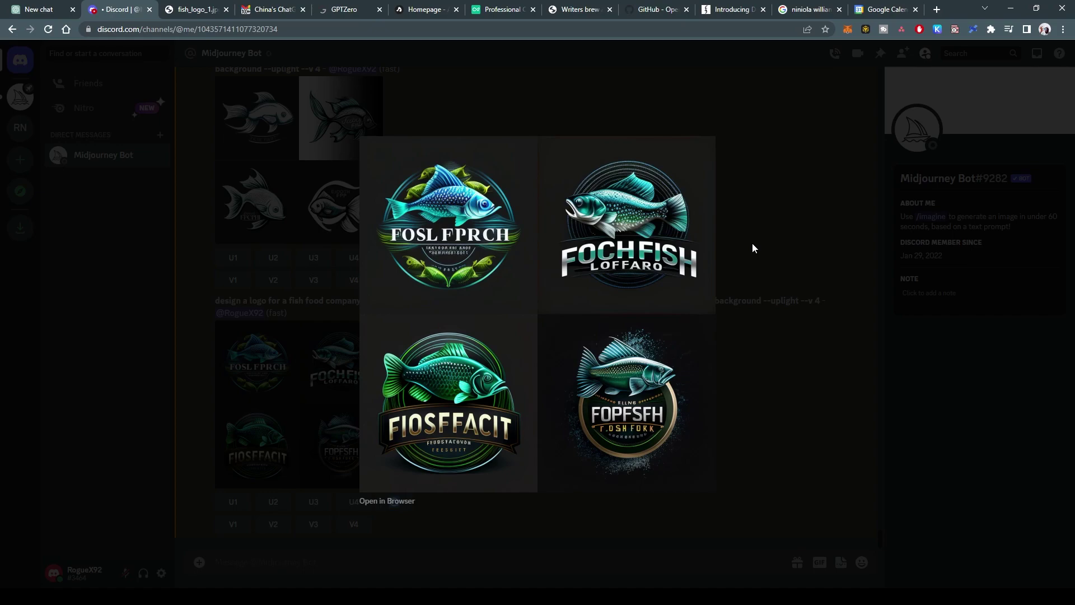
left_click(752, 246)
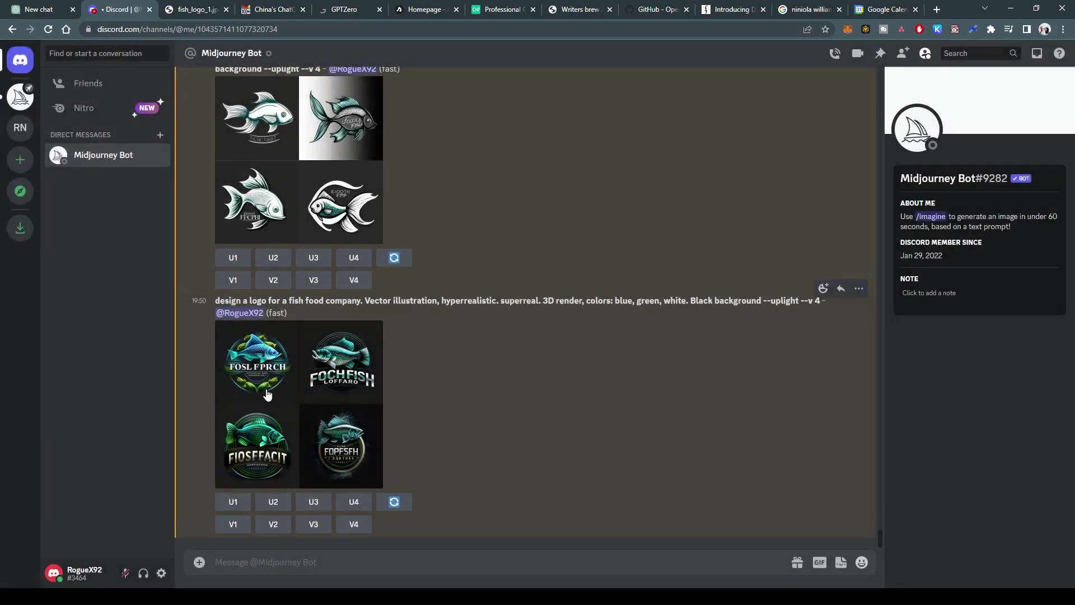
scroll(302, 381, "up", 4)
scroll(302, 380, "down", 4)
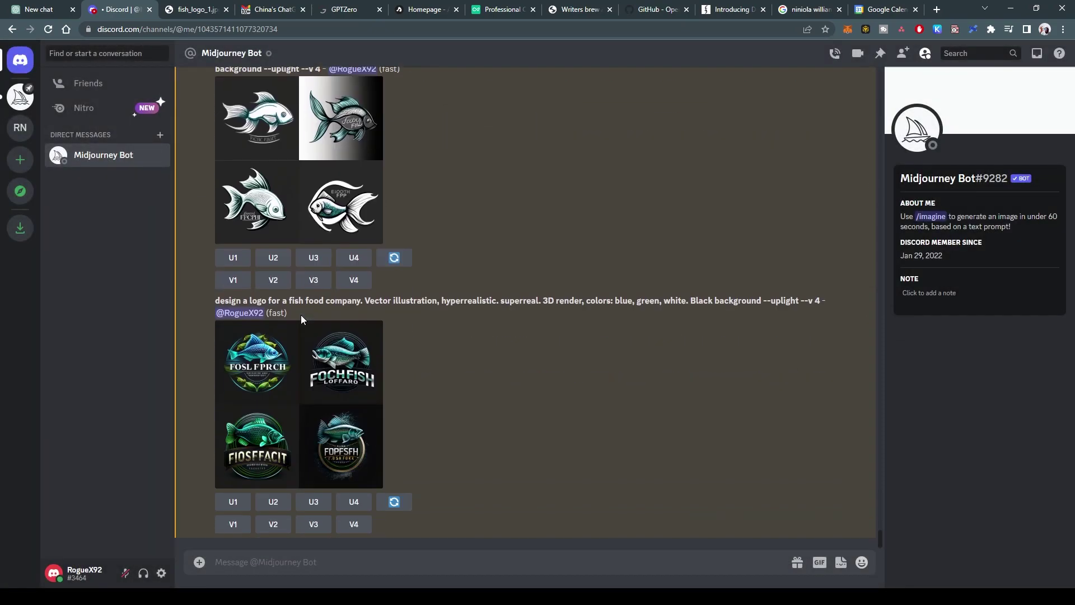
left_click(305, 381)
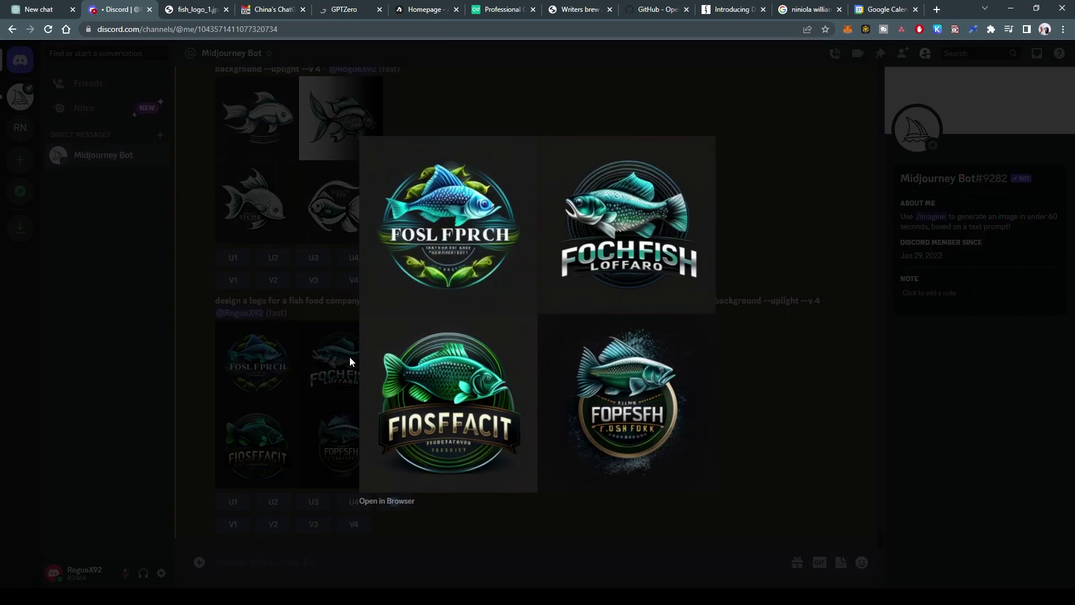
left_click(737, 256)
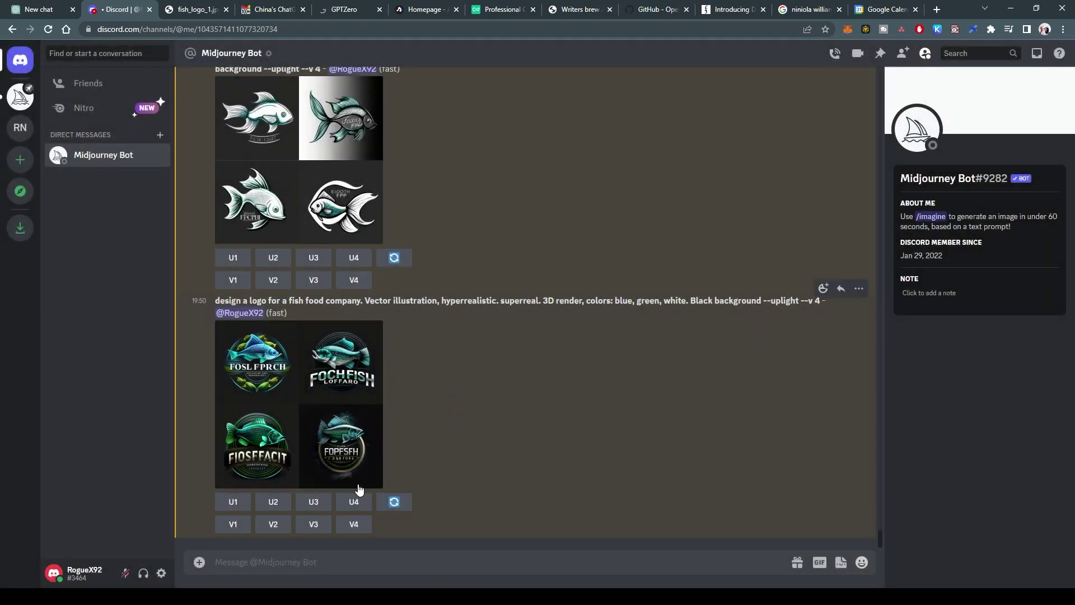
left_click(396, 504)
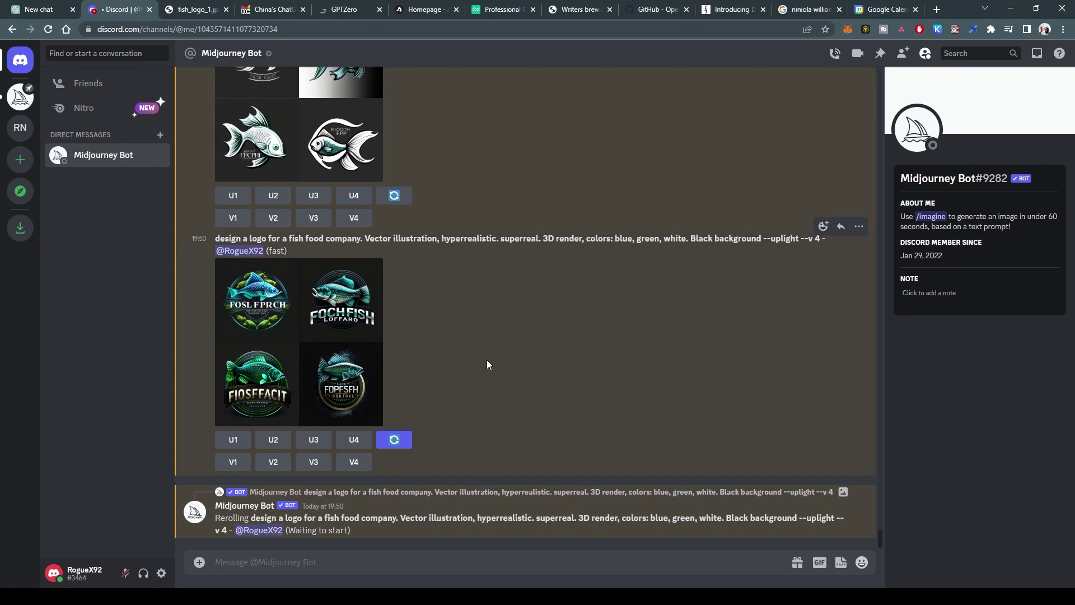
scroll(486, 359, "up", 3)
left_click(298, 206)
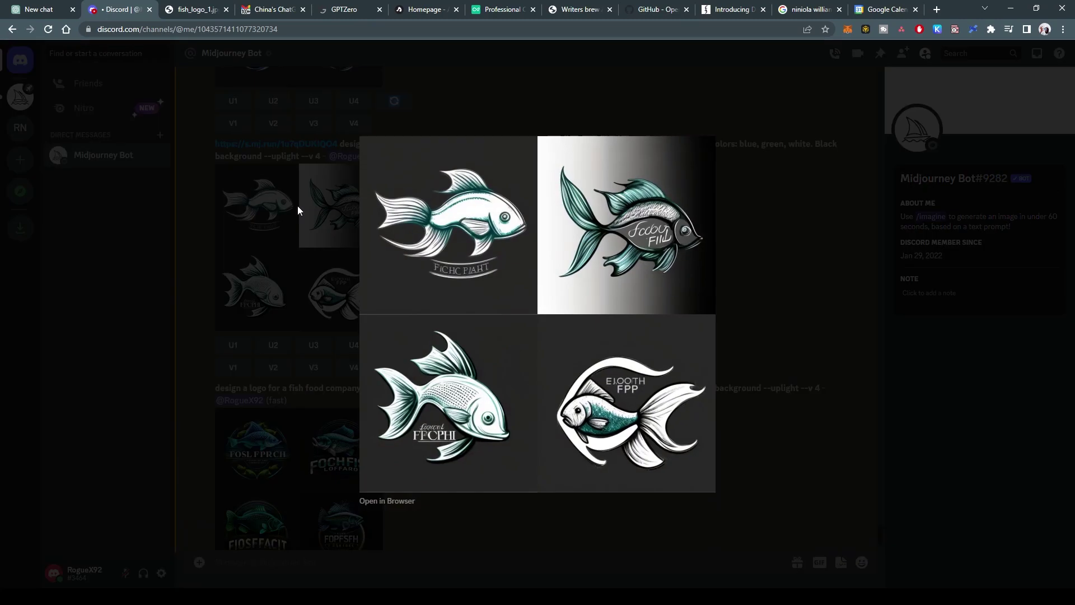
left_click(794, 217)
scroll(384, 262, "down", 5)
scroll(384, 262, "up", 2)
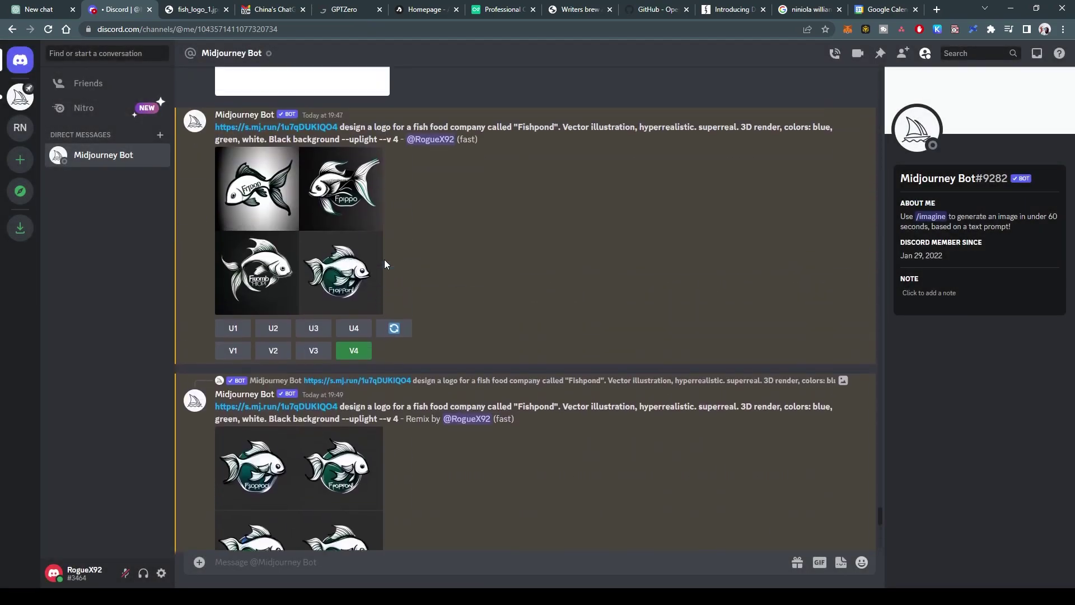
scroll(384, 260, "up", 6)
left_click(319, 297)
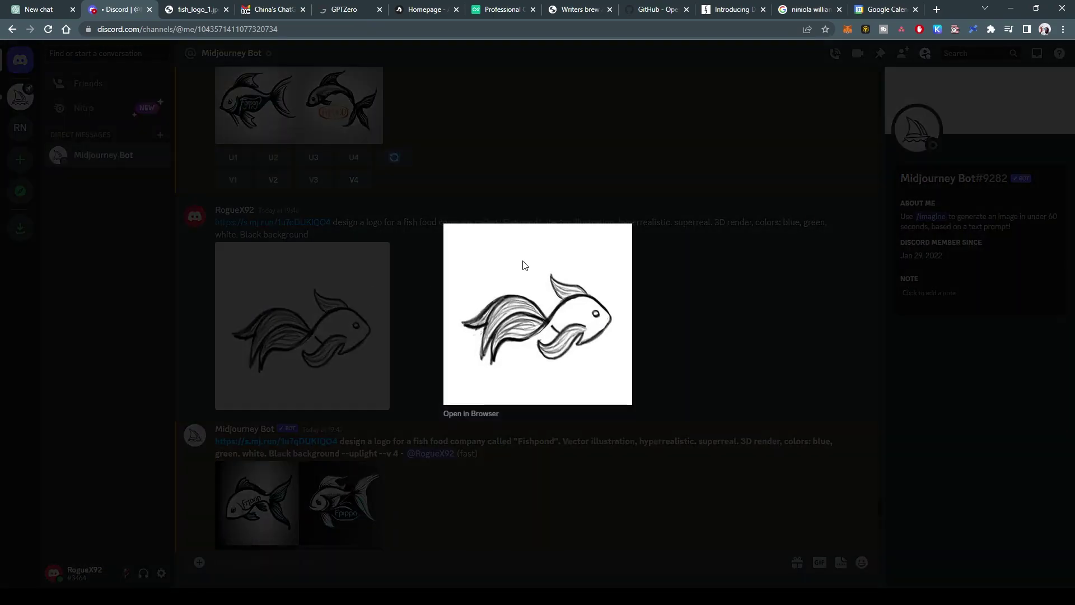
left_click(774, 254)
scroll(572, 287, "down", 8)
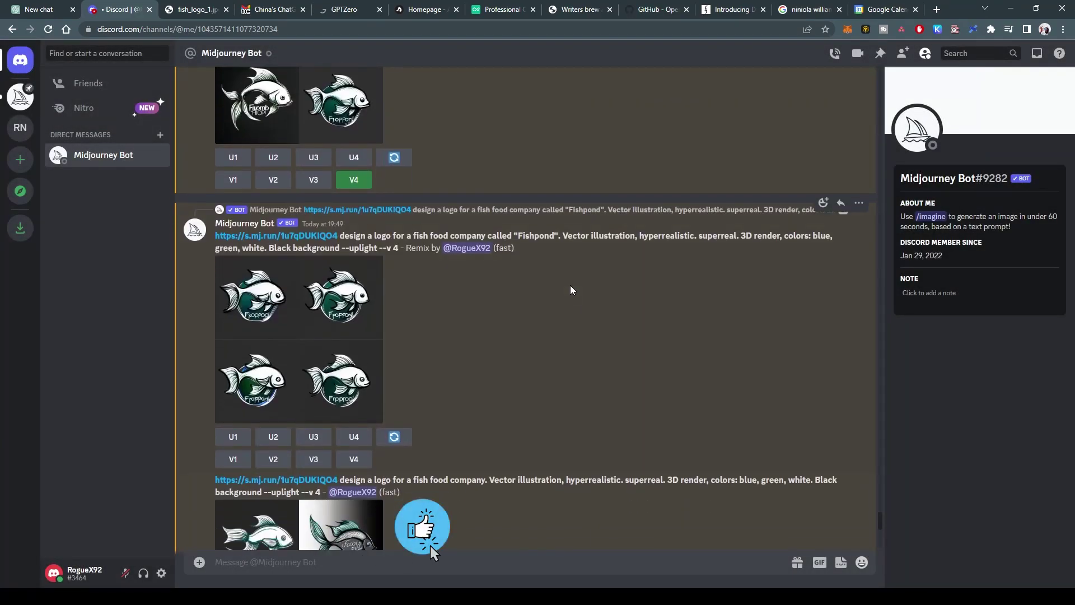
scroll(571, 288, "down", 8)
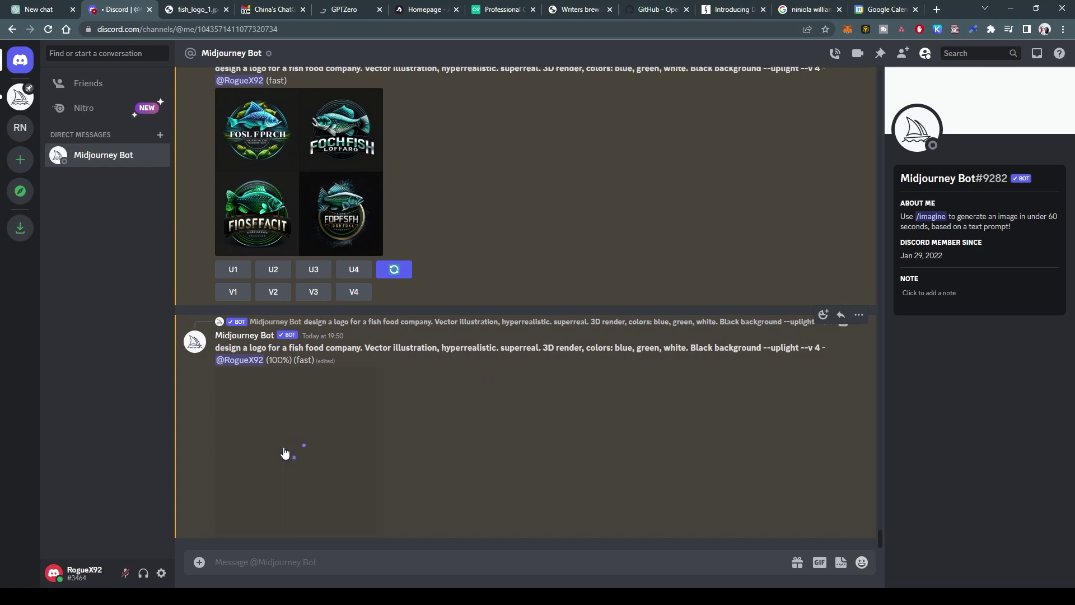
scroll(335, 432, "up", 2)
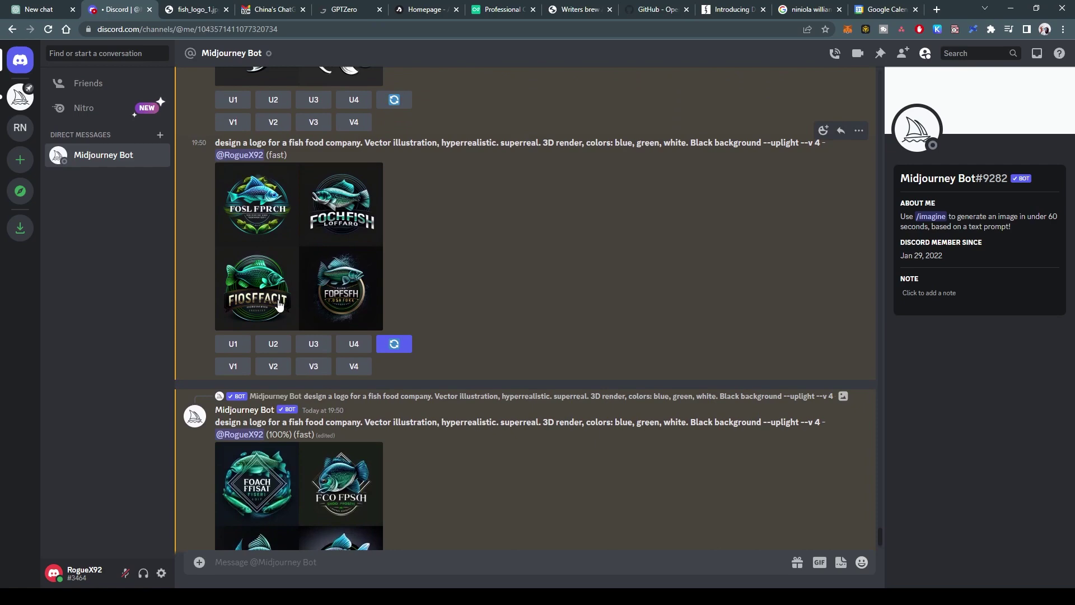
scroll(323, 331, "down", 2)
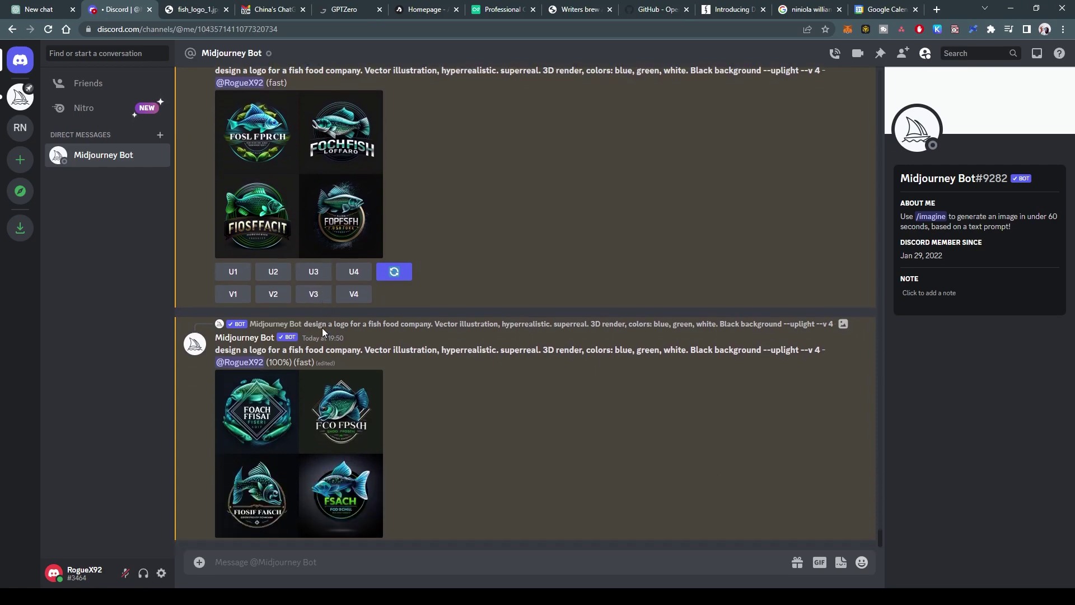
left_click(309, 443)
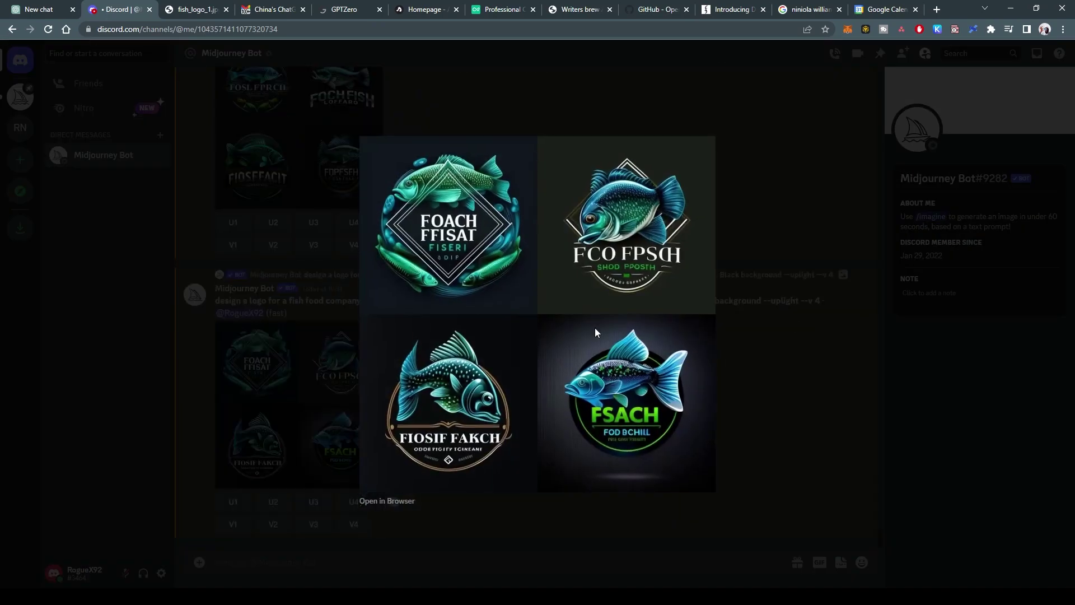
left_click(758, 315)
left_click(312, 392)
left_click(776, 327)
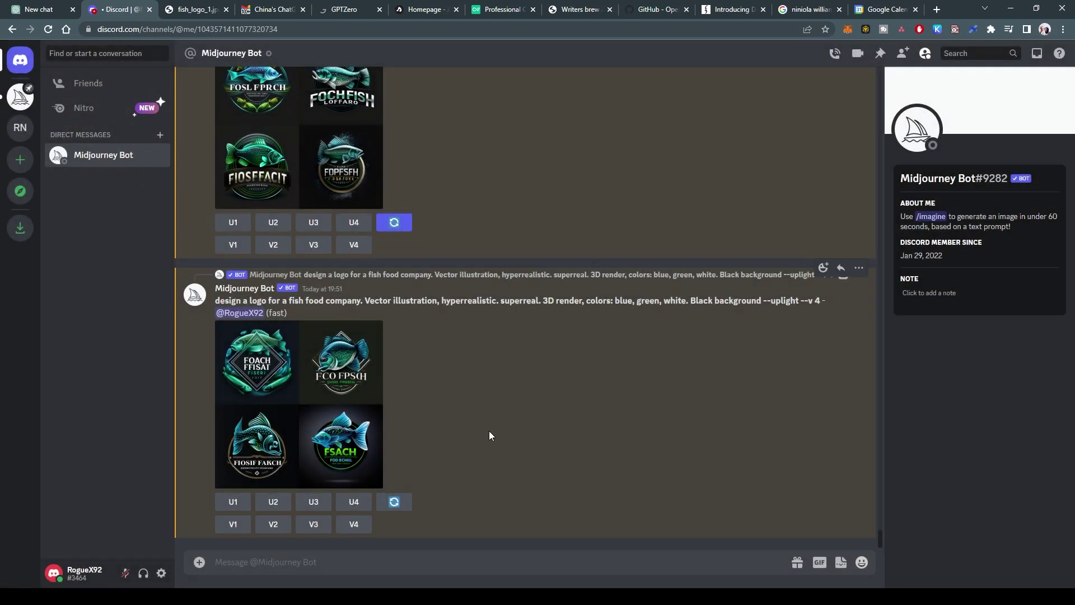
Upscale logo 4 (FSACH) from the latest grid and logo 1 from the previous grid
left_click(352, 502)
scroll(483, 413, "up", 3)
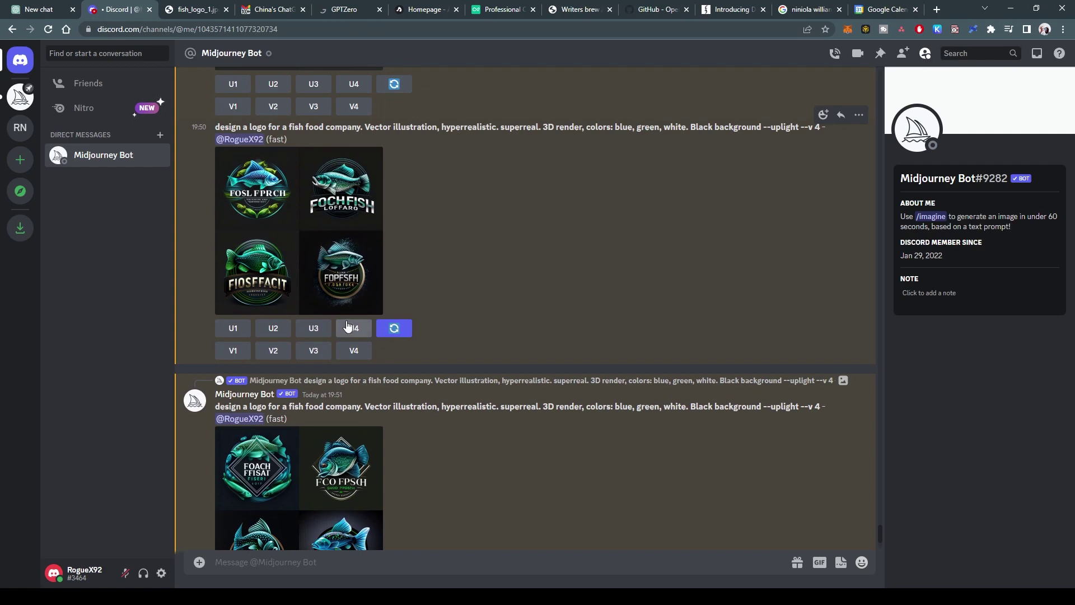
left_click(233, 330)
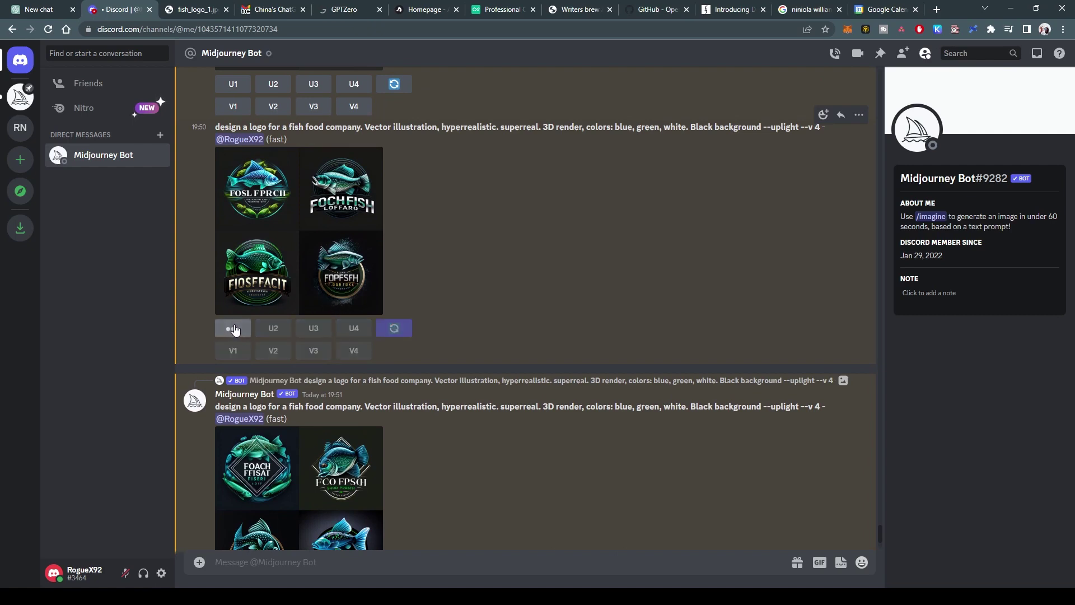
scroll(550, 414, "down", 4)
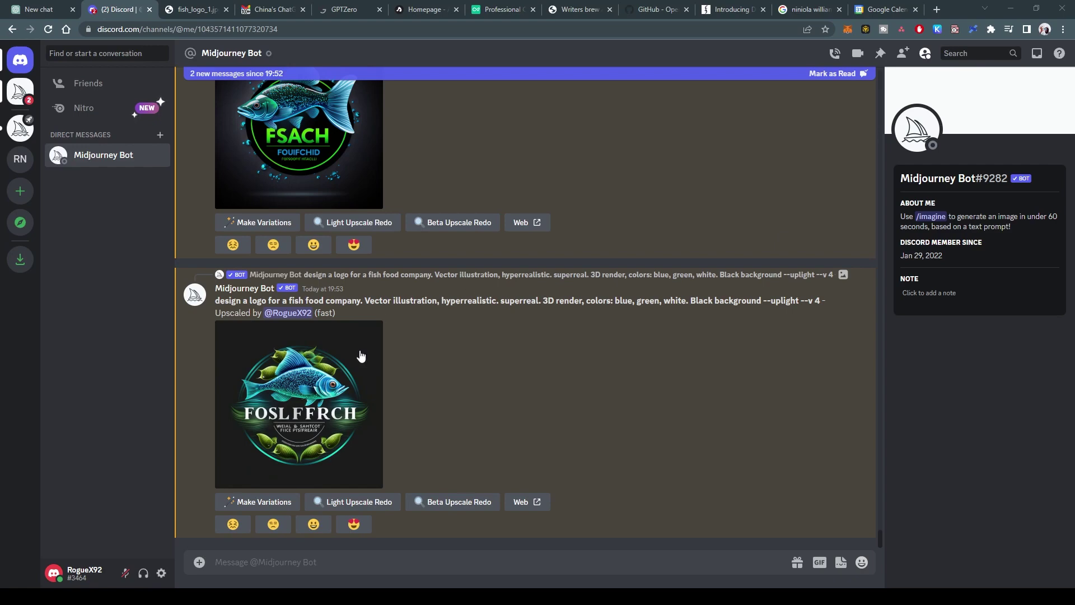
Enlarge the FSACH upscale for a closer look, then close it
scroll(421, 340, "up", 5)
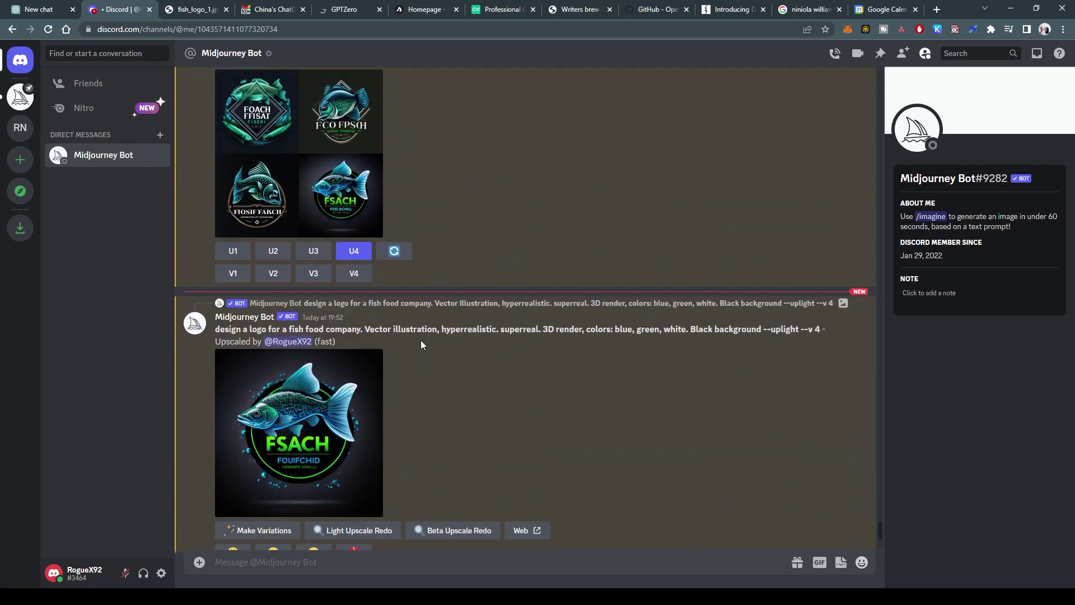
scroll(421, 340, "up", 2)
left_click(325, 246)
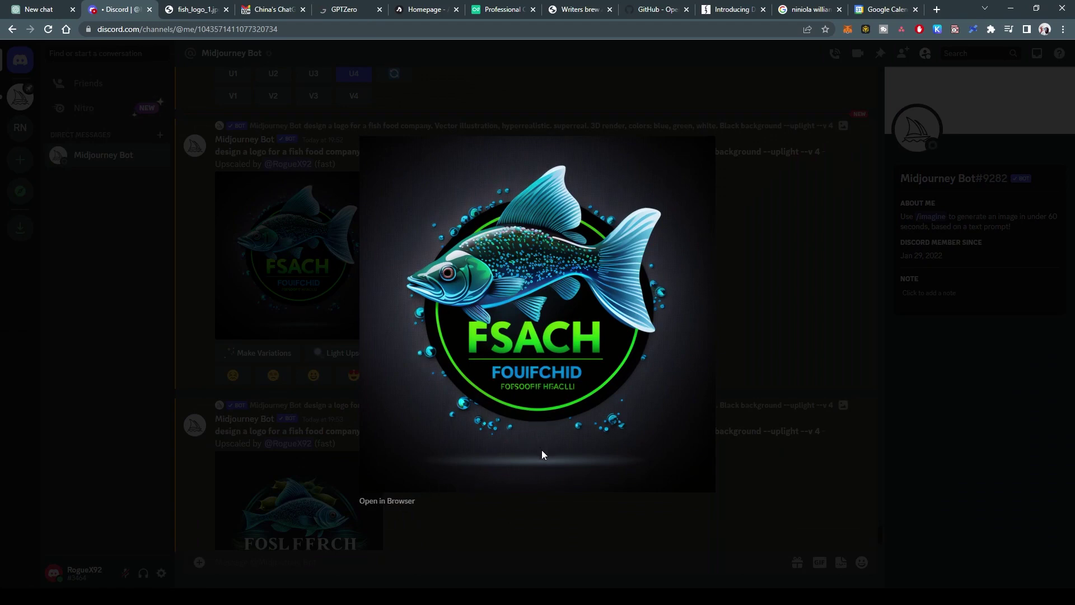
left_click(751, 357)
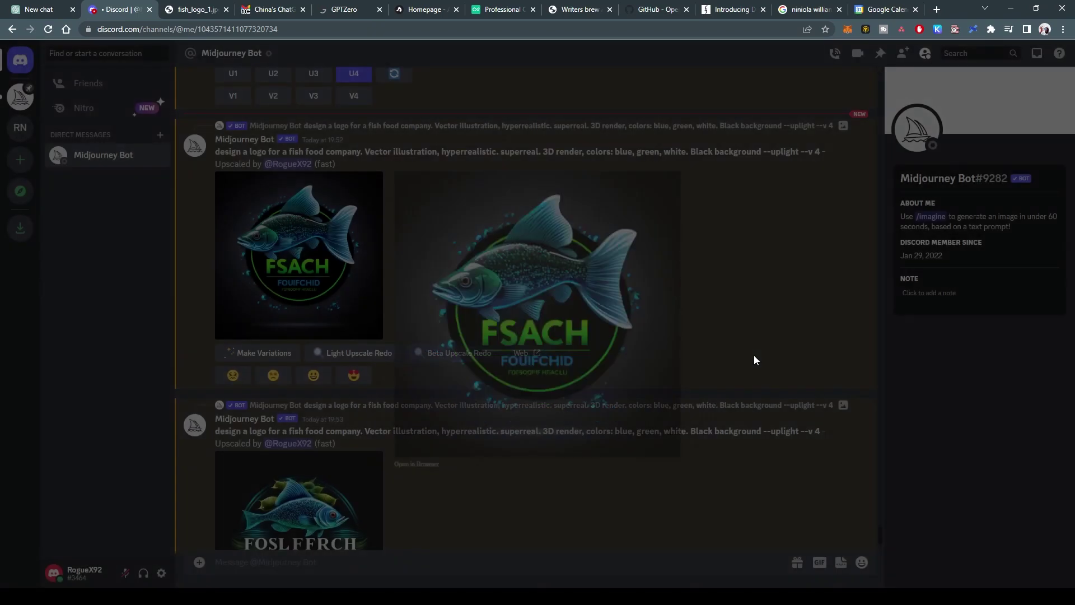
Start an /imagine prompt with the fish_logo_1.jpg sketch image link
type("/imagine prompt")
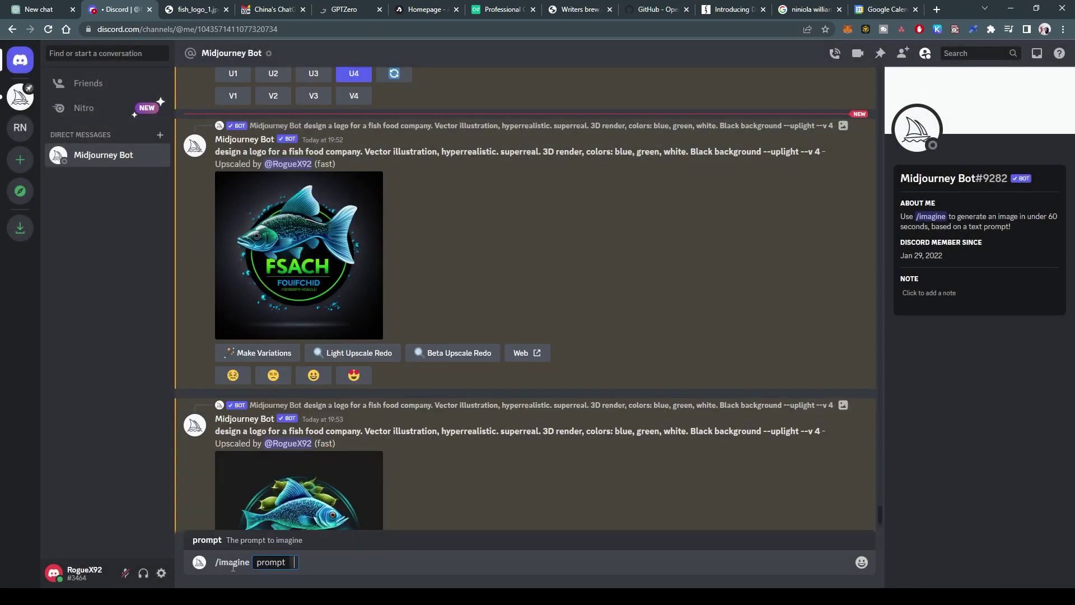
scroll(405, 221, "up", 10)
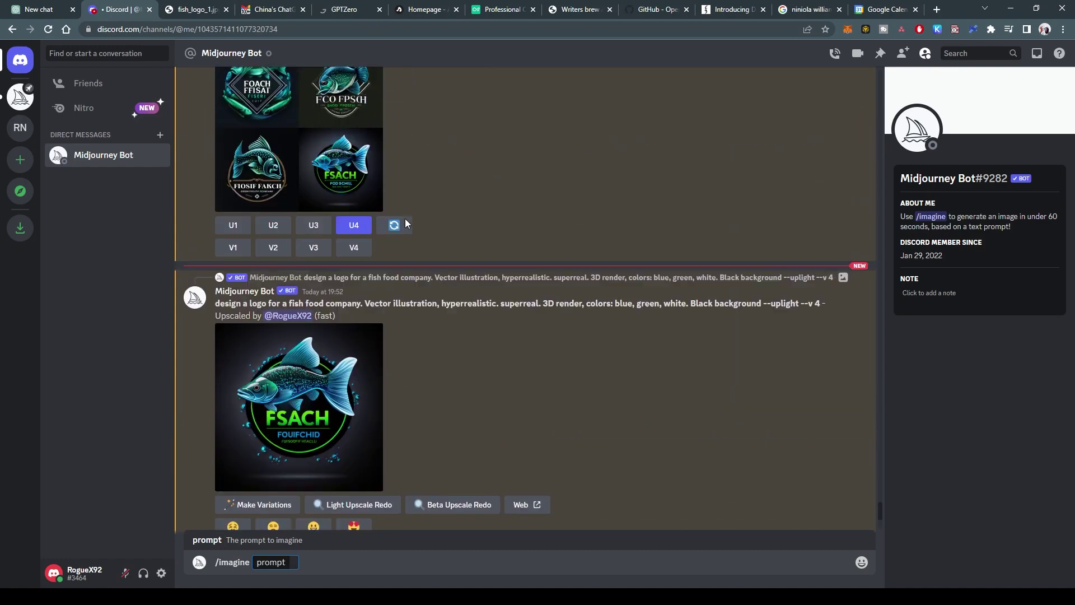
left_click(204, 8)
left_click(210, 28)
key("ctrl+c")
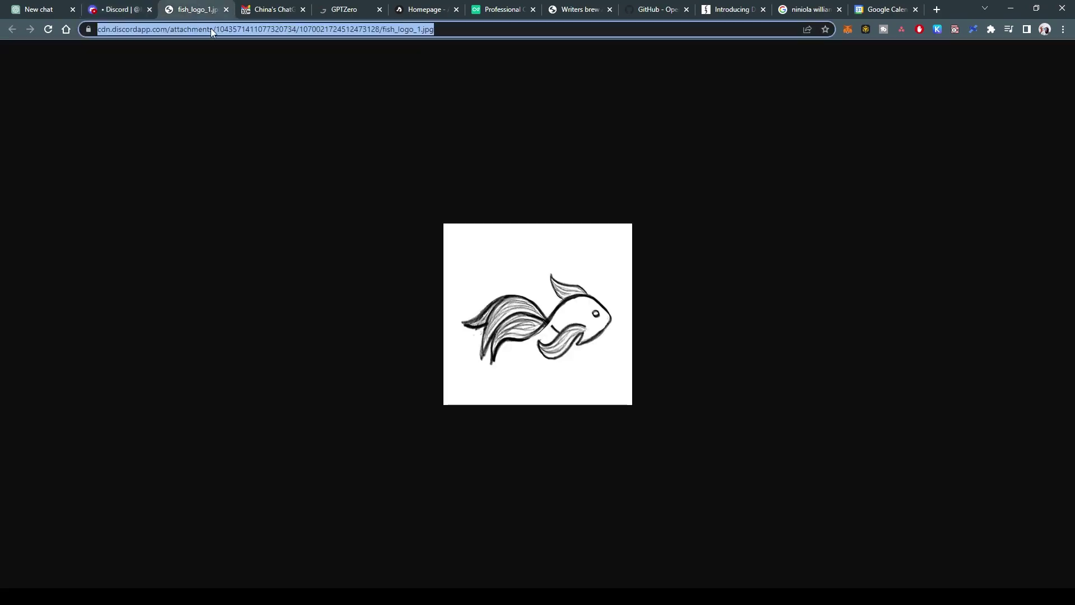
left_click(118, 9)
key("ctrl+v")
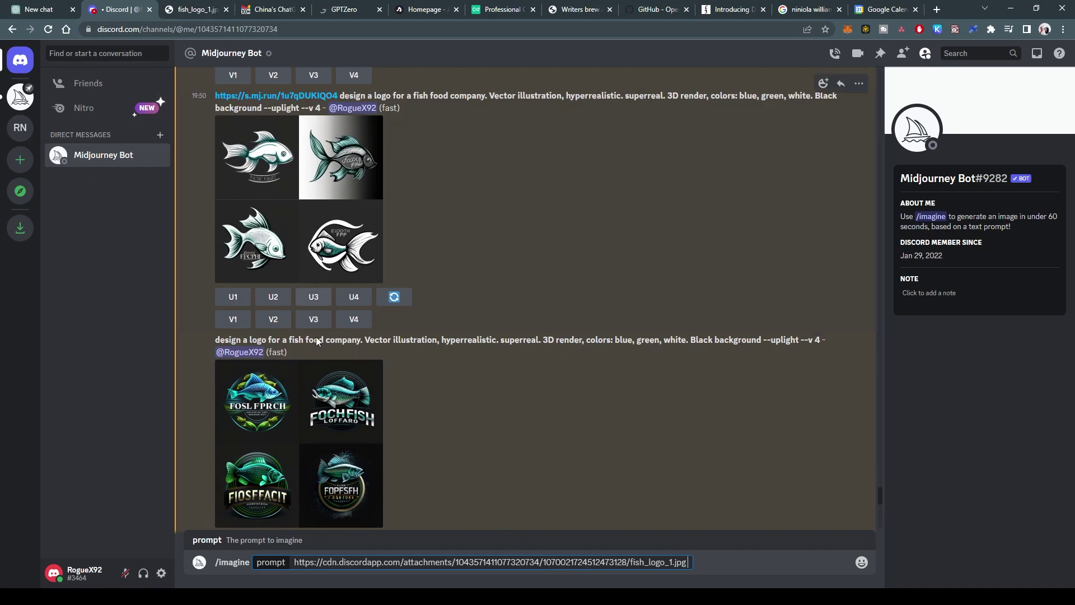
Append the upscaled fish logo's image link after the sketch link and copy the full prompt
scroll(331, 381, "down", 5)
scroll(334, 384, "up", 2)
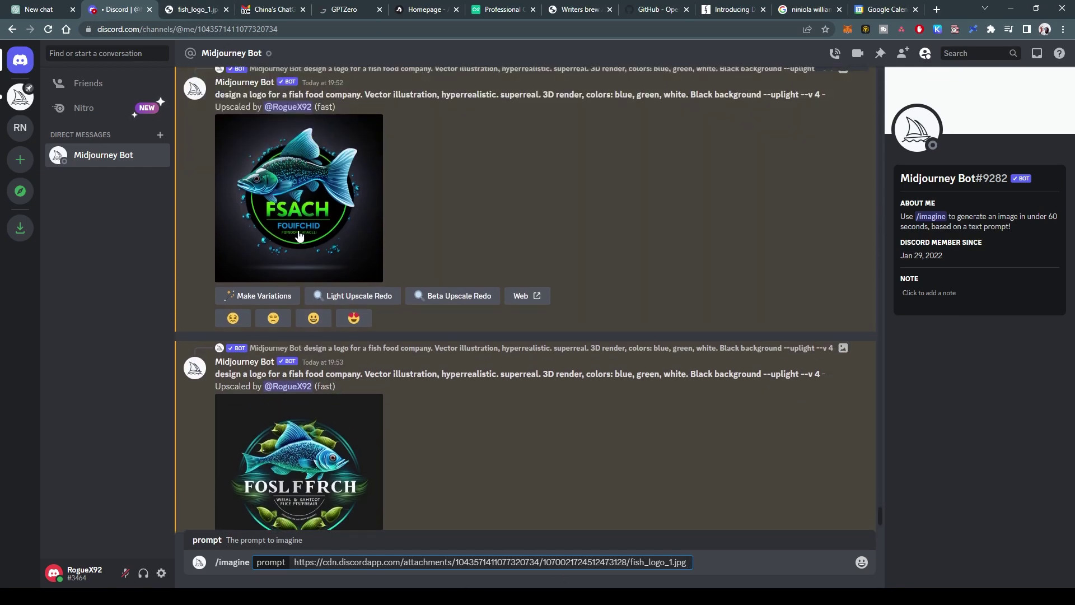
scroll(313, 392, "down", 2)
scroll(310, 400, "up", 3)
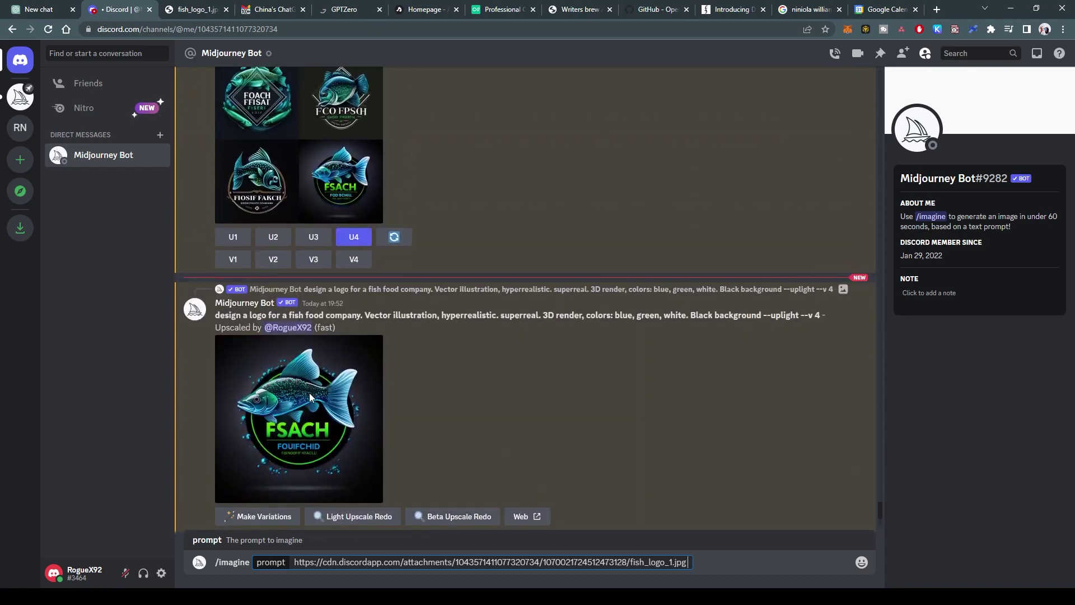
scroll(307, 395, "down", 3)
left_click(306, 388)
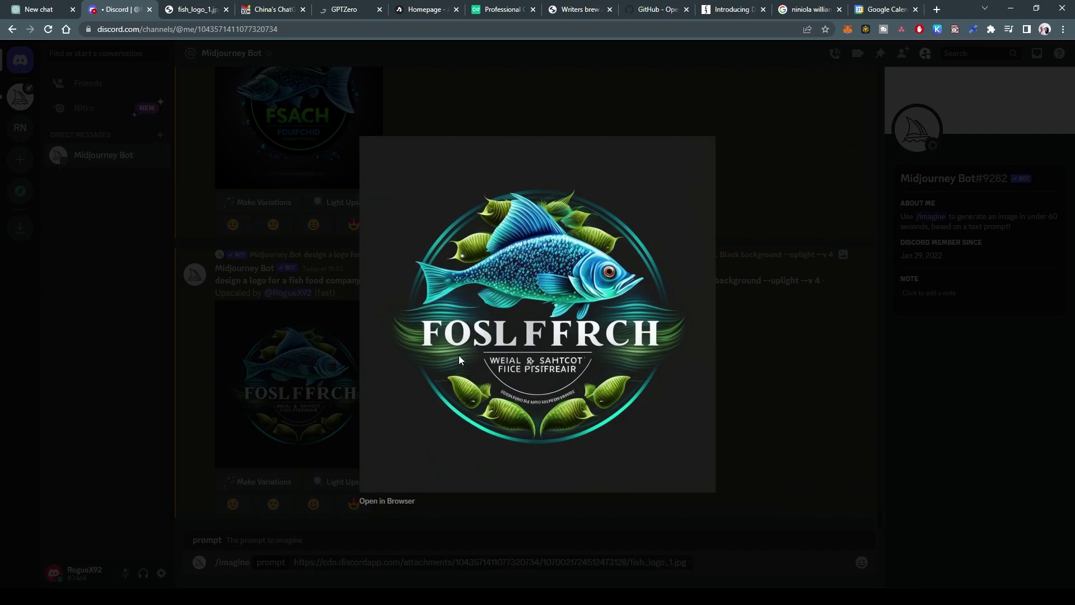
left_click(749, 375)
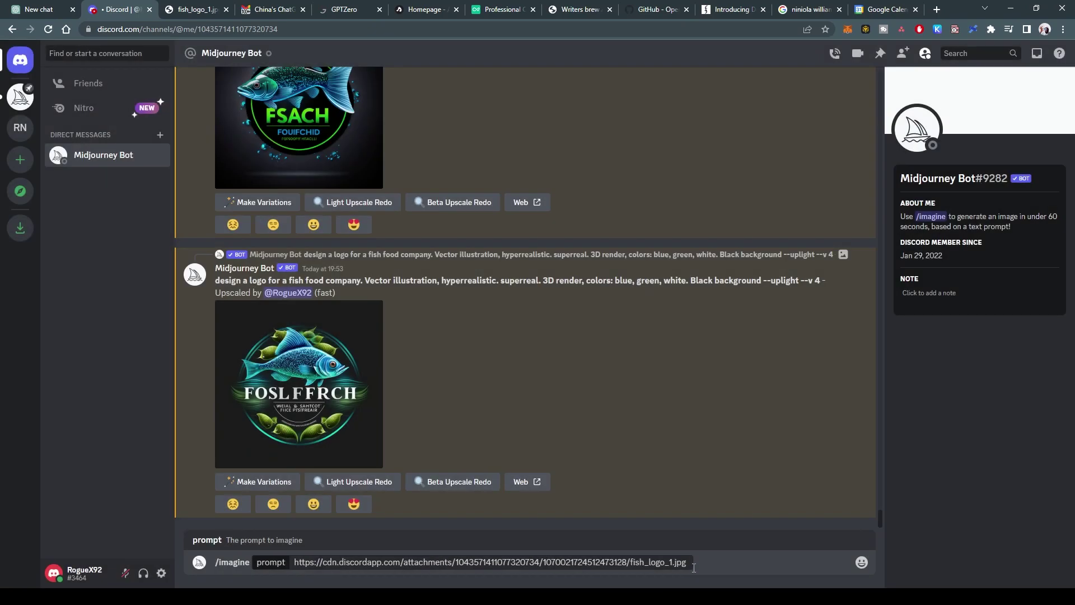
left_click(690, 563)
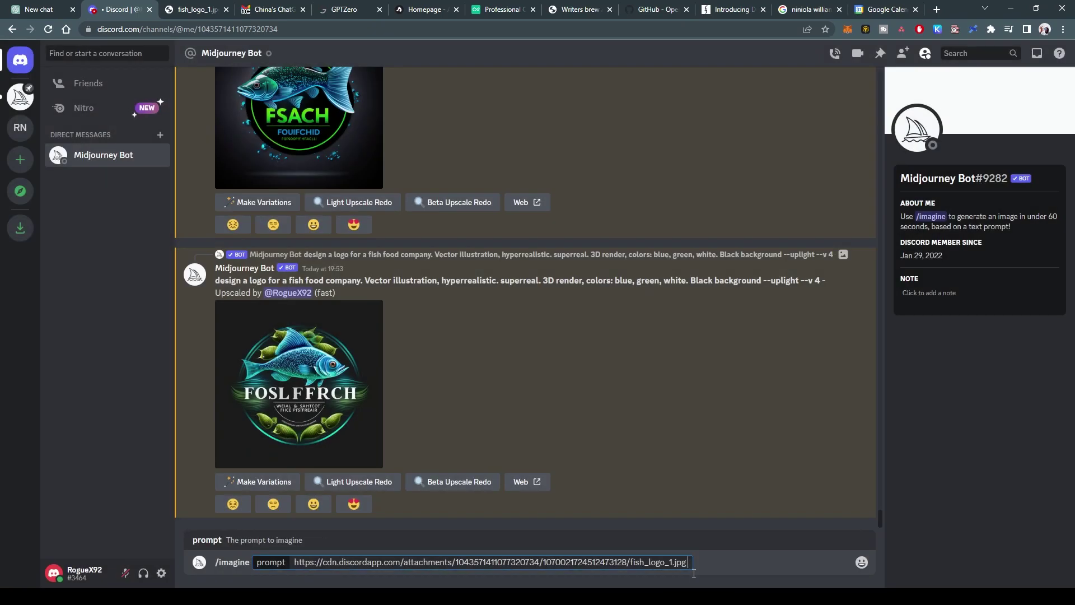
key("ctrl+v")
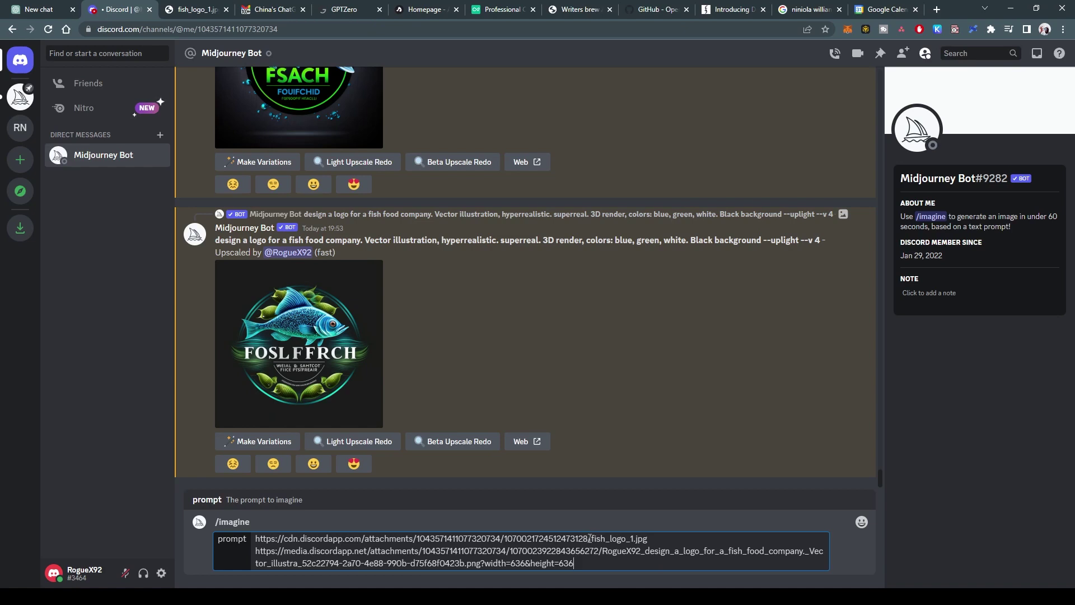
key("ctrl+a")
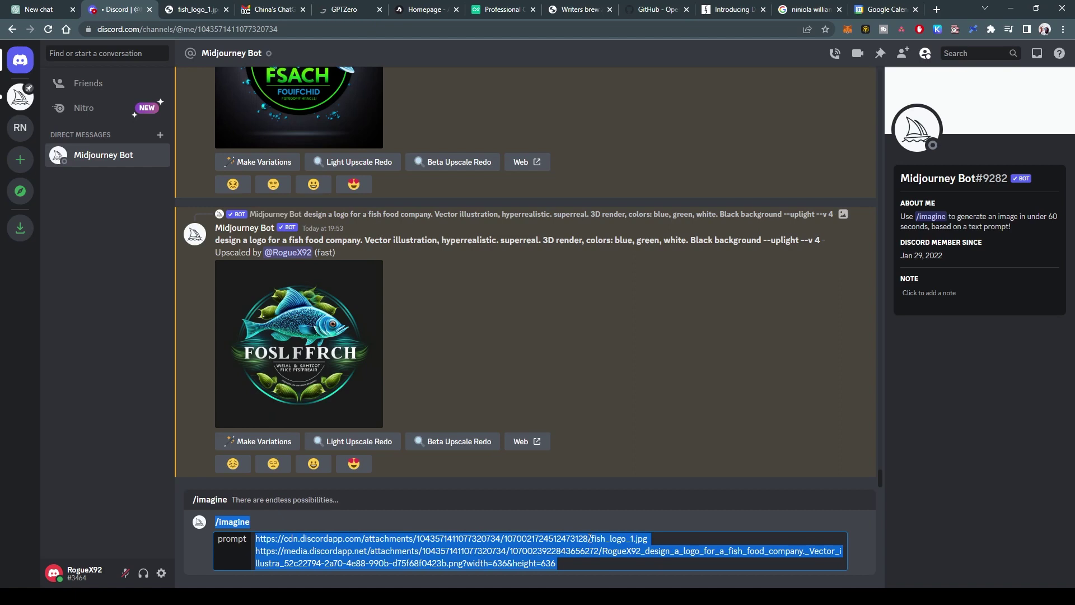
left_click(569, 563)
Send the two-link prompt and start a new /imagine with both image links pasted
key("Return")
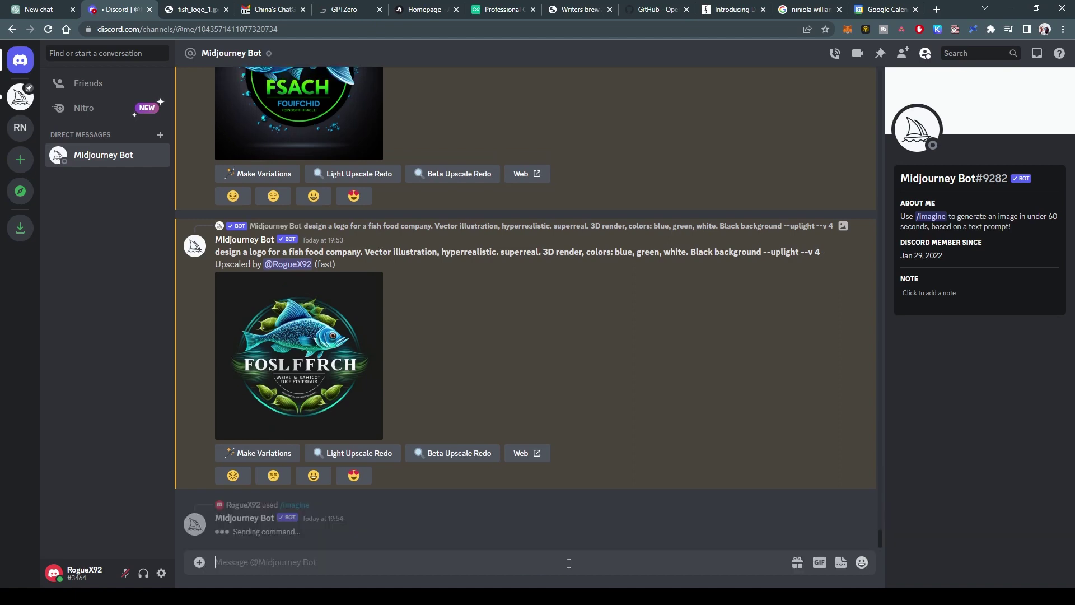
type("/imagine")
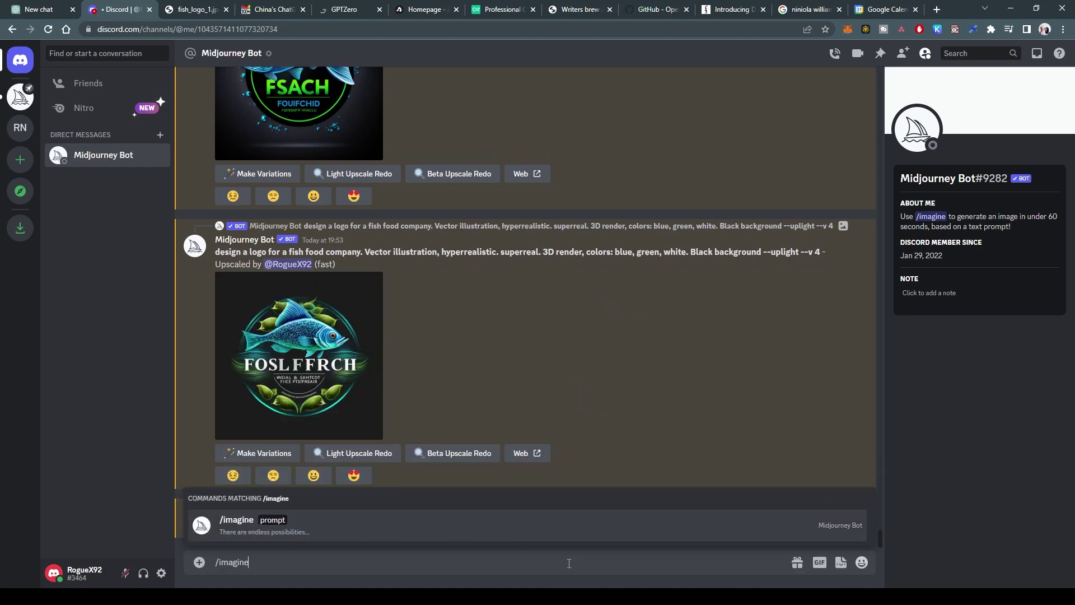
key("Tab")
key("ctrl+v")
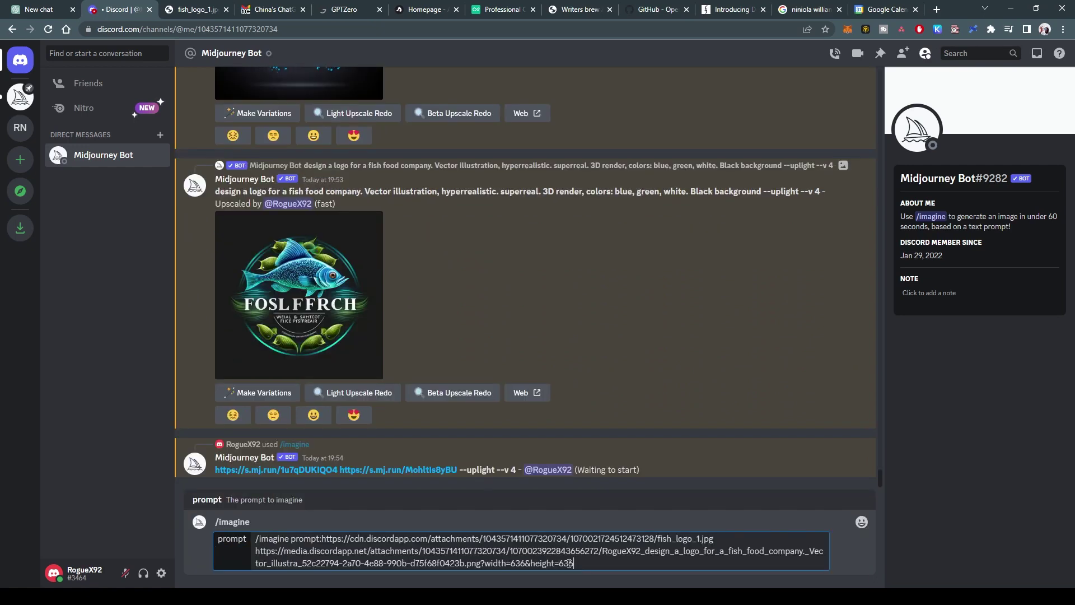
Append the earlier 'design a logo … Black background' description and submit the prompt
scroll(616, 407, "up", 5)
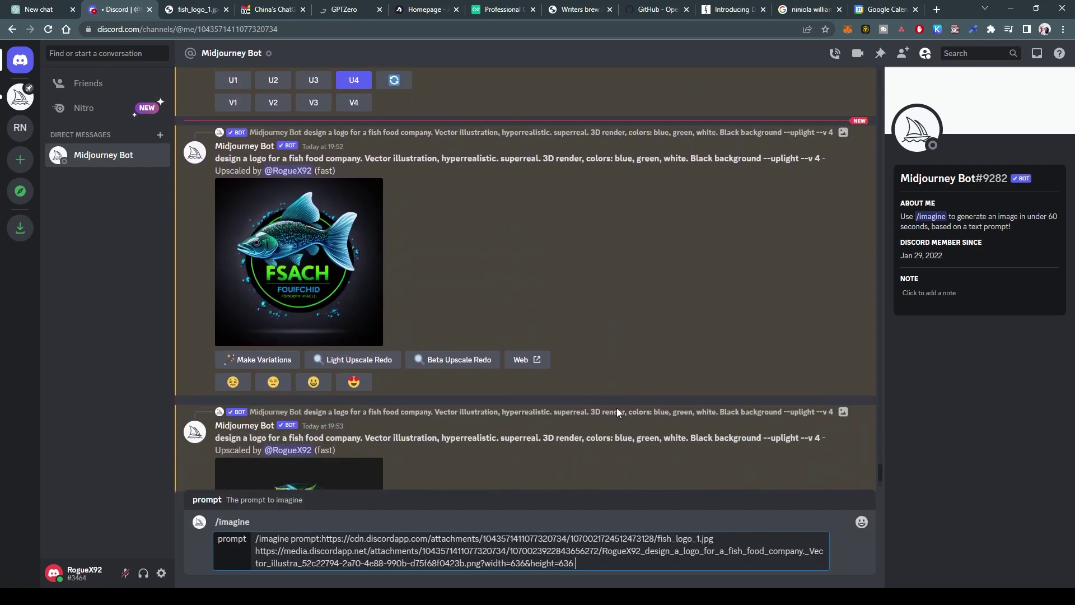
left_click_drag(215, 434, 762, 434)
key("ctrl+c")
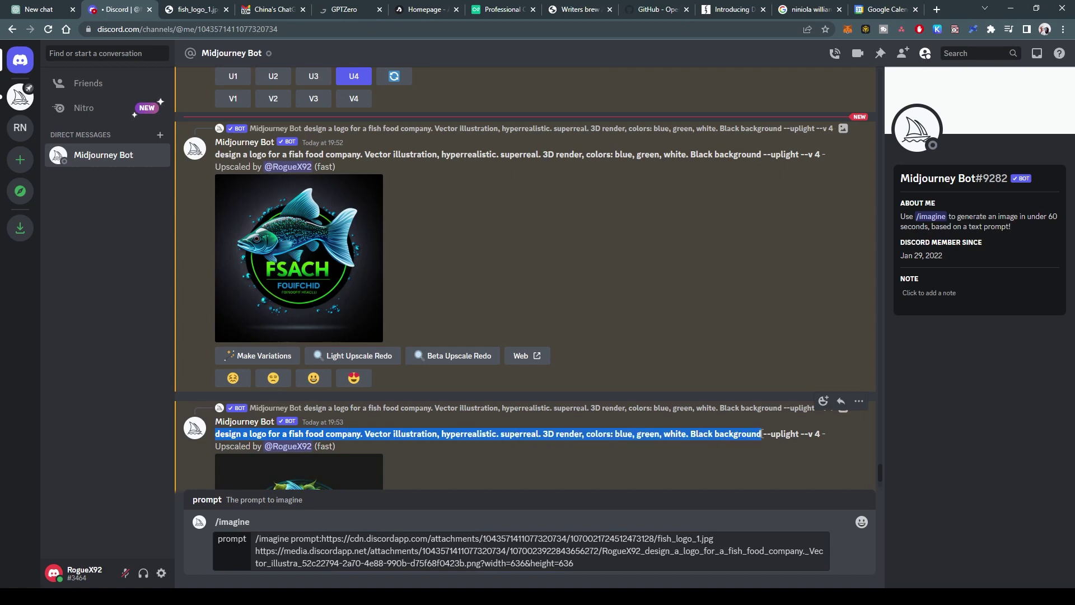
left_click(594, 564)
key("ctrl+v")
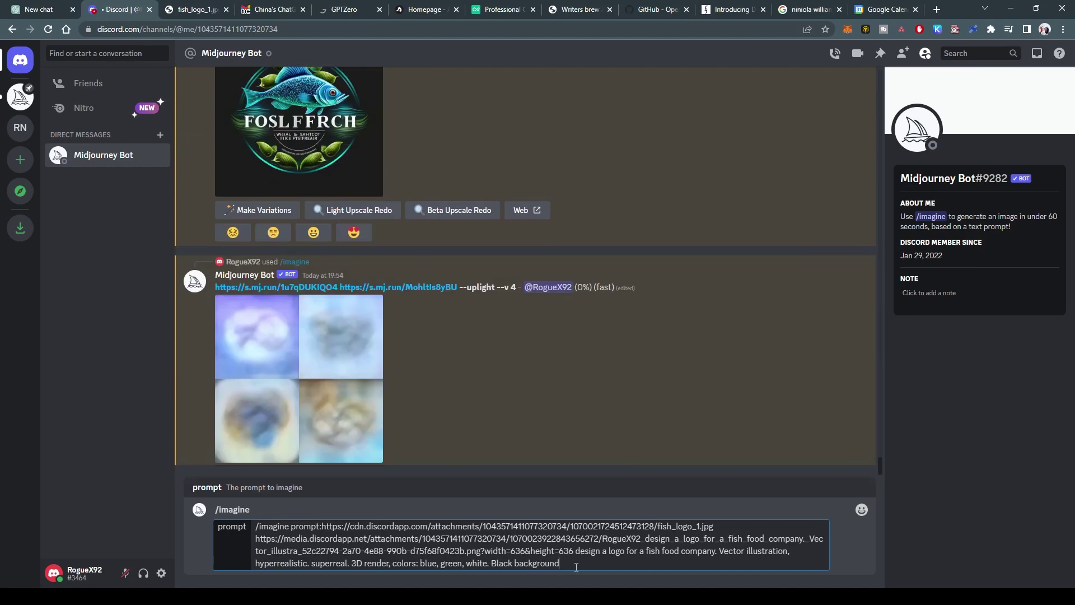
key("Return")
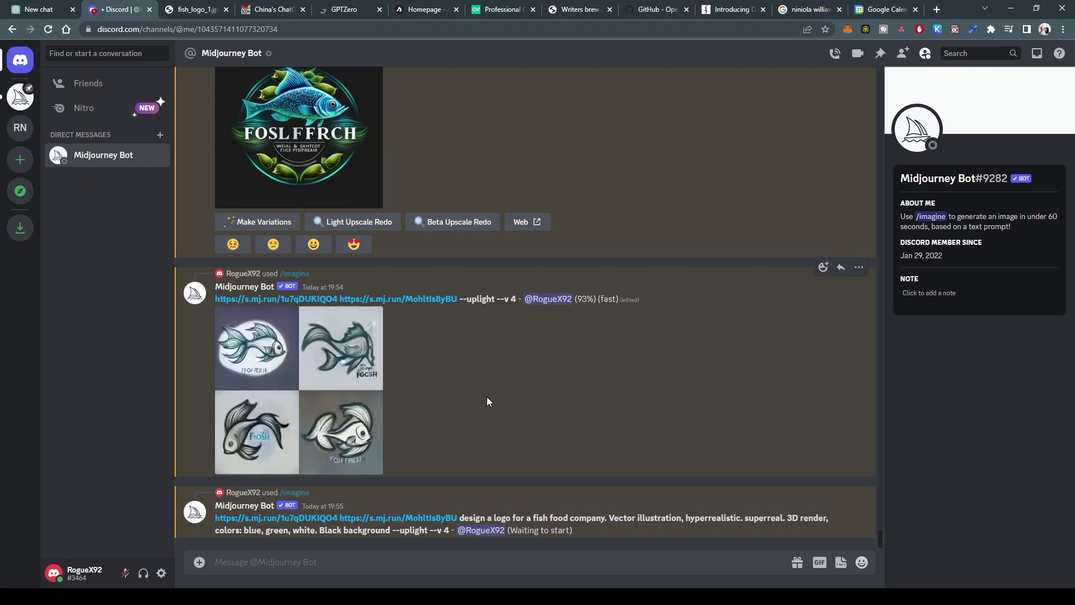
Enlarge the new sketch-style fish grid to inspect it as it finishes
left_click(309, 364)
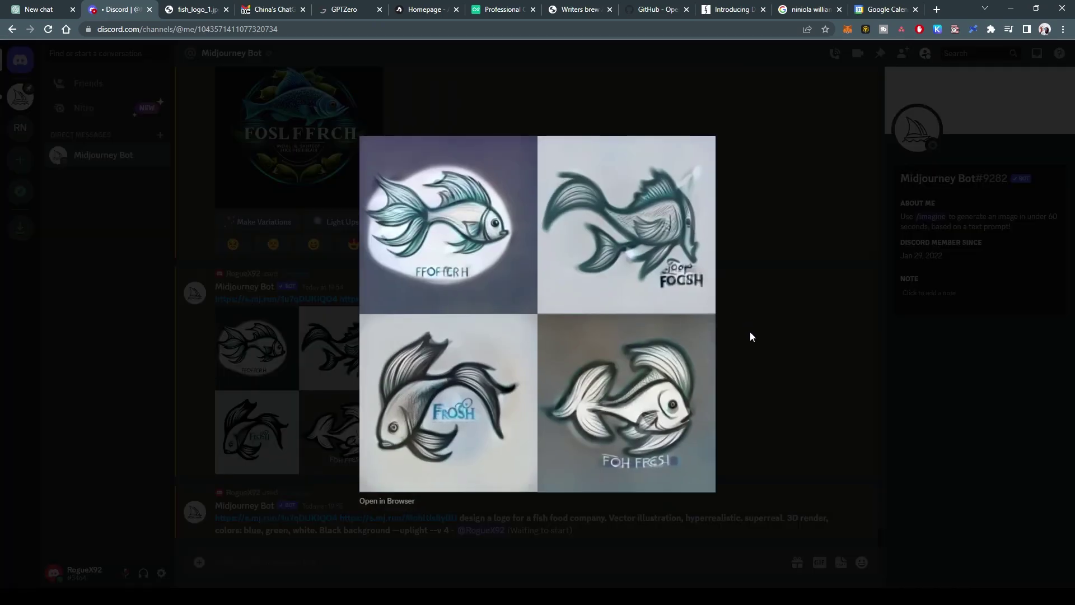
left_click(750, 331)
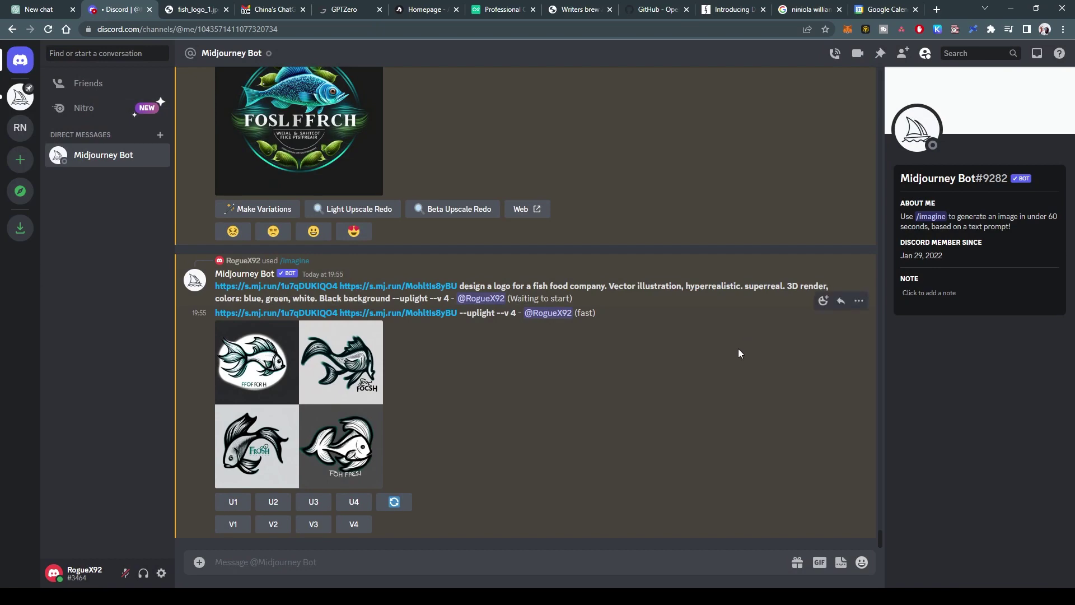
left_click(311, 399)
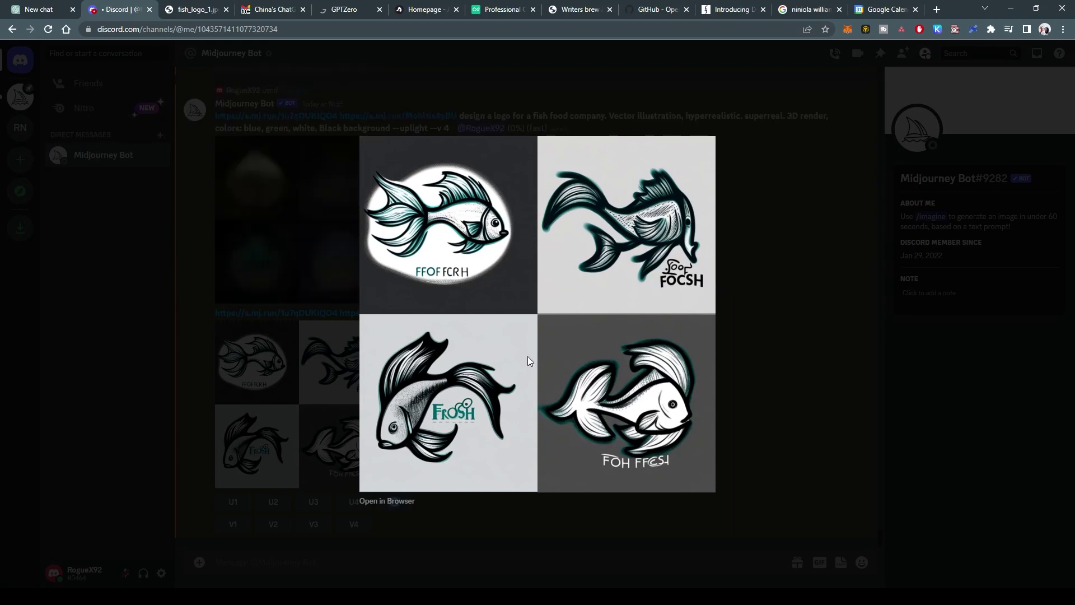
left_click(757, 338)
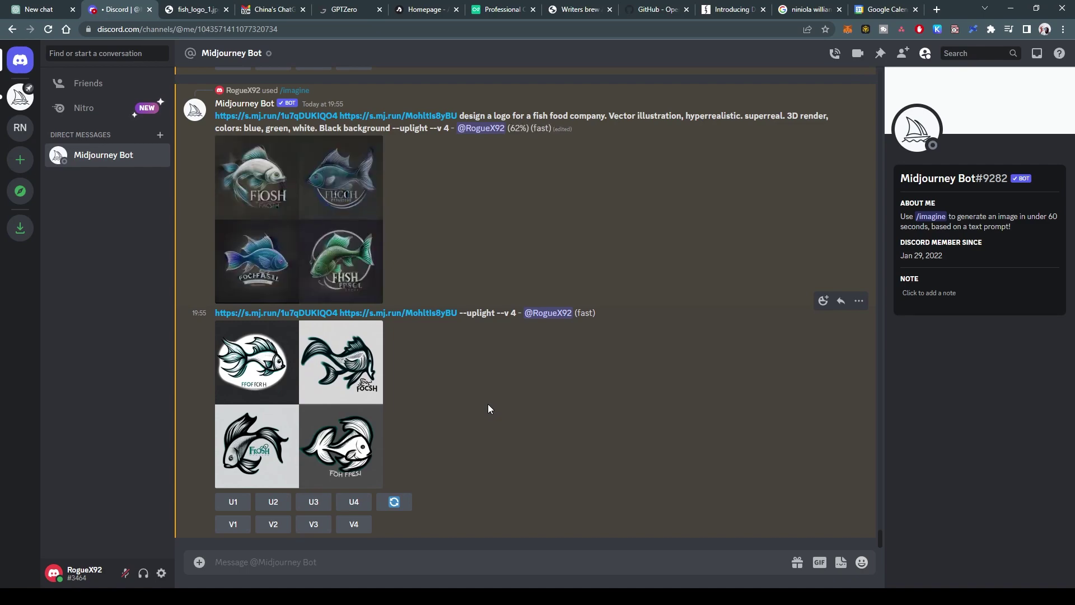
Inspect the latest teal fish logo grid on black and copy its prompt text
scroll(476, 371, "up", 2)
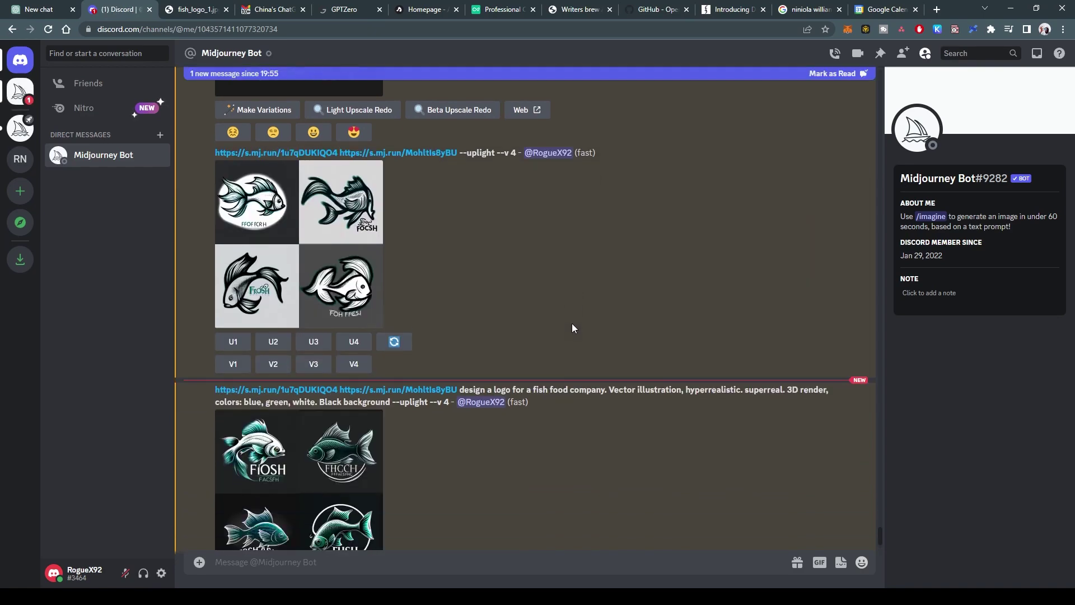
scroll(572, 328, "down", 2)
left_click(307, 409)
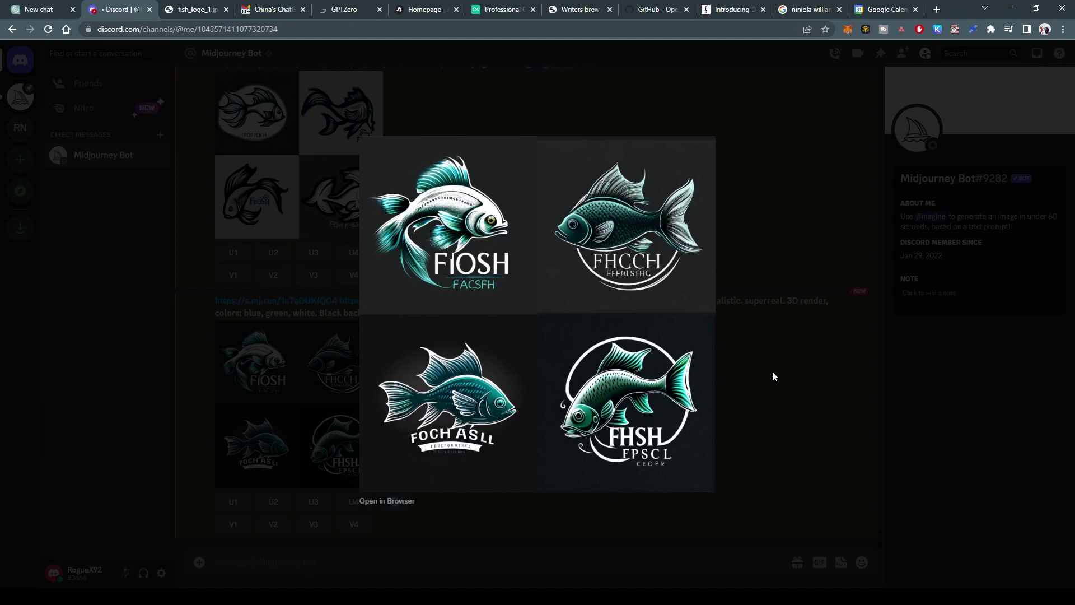
left_click(773, 375)
left_click_drag(215, 288, 448, 301)
key("ctrl+c")
Paste the copied grid prompt into a new message and remove its second image link
left_click(269, 562)
key("ctrl+v")
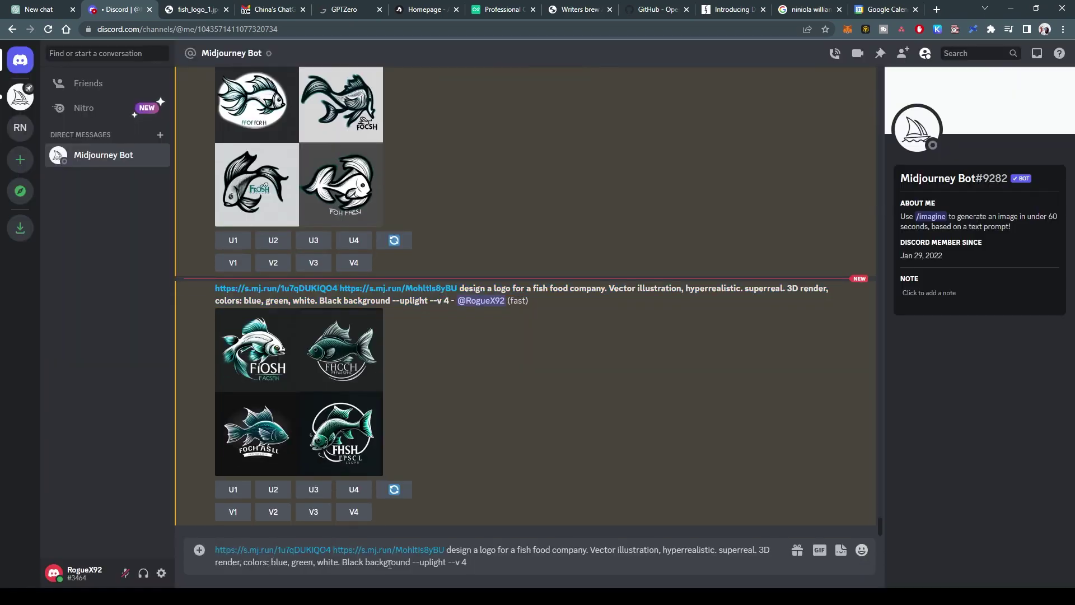
left_click_drag(446, 549, 333, 551)
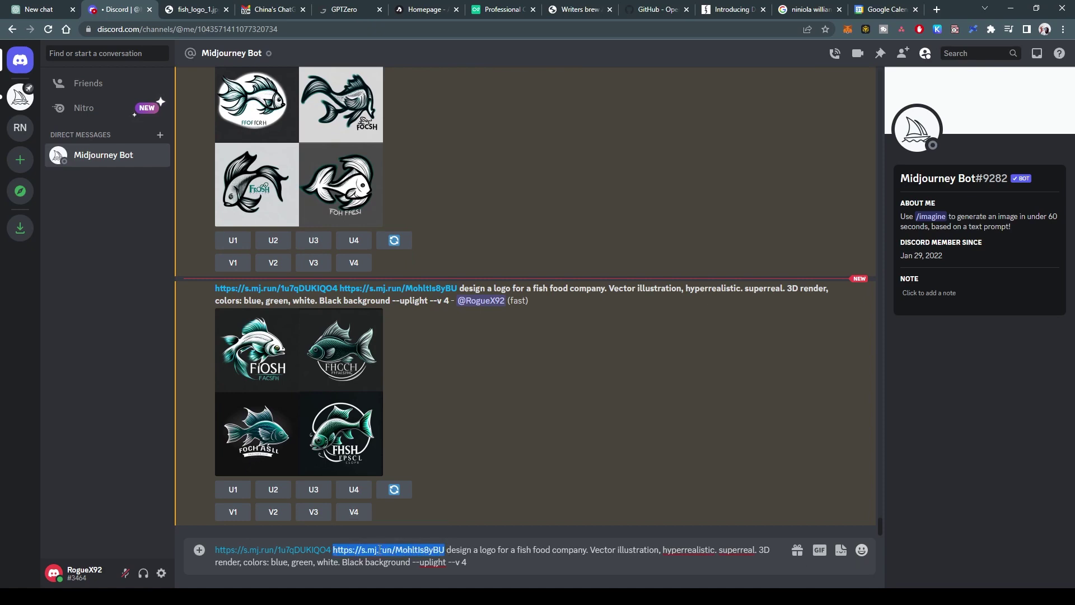
key("ctrl+v")
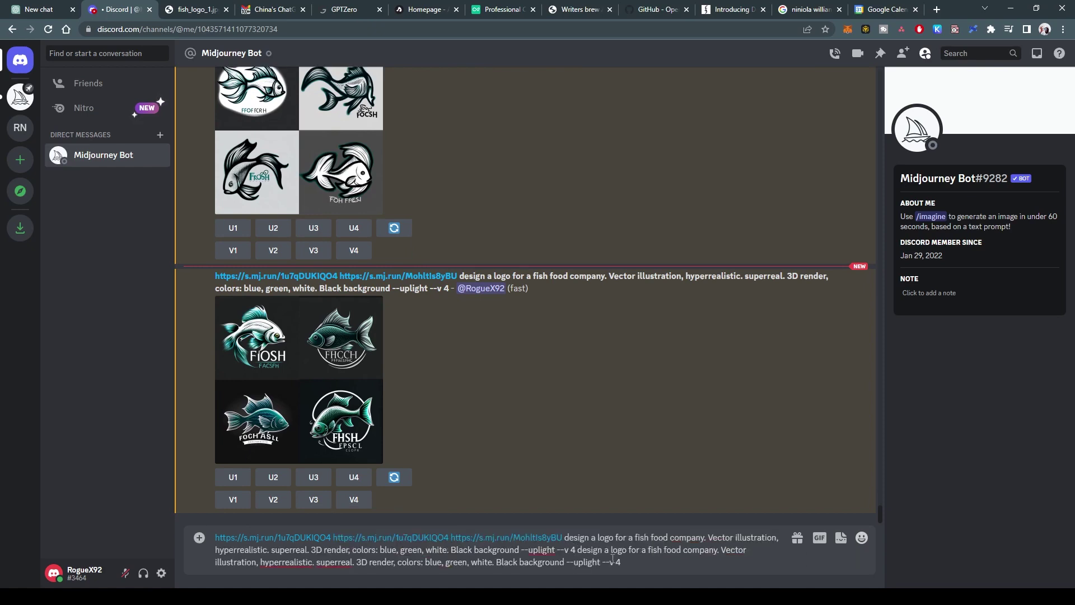
key("ctrl+z")
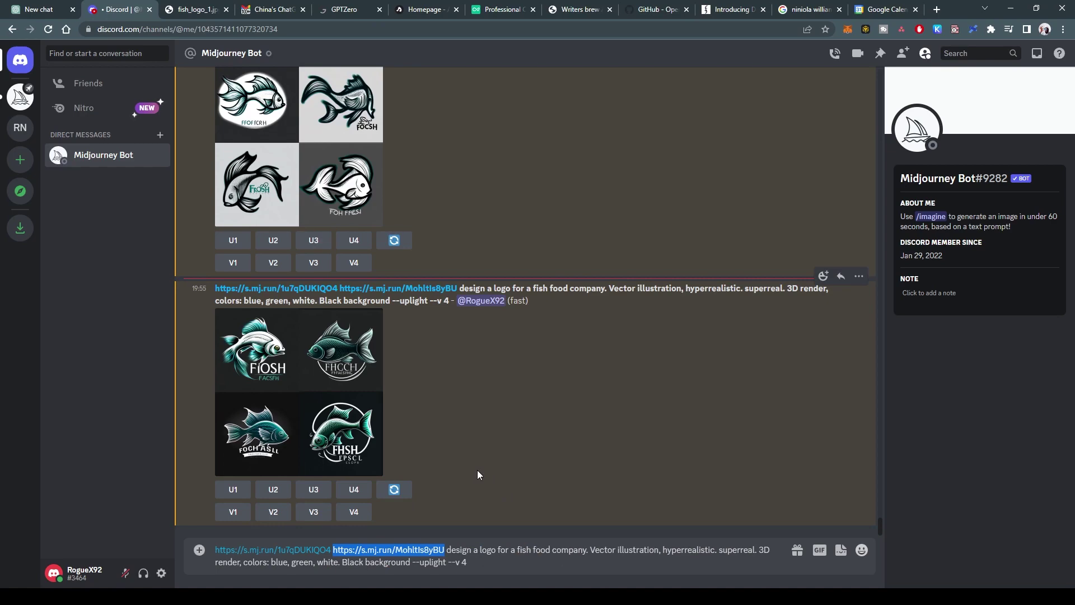
key("BackSpace")
Insert the FSACH upscale's image link after the sketch link and send the message
scroll(424, 400, "up", 10)
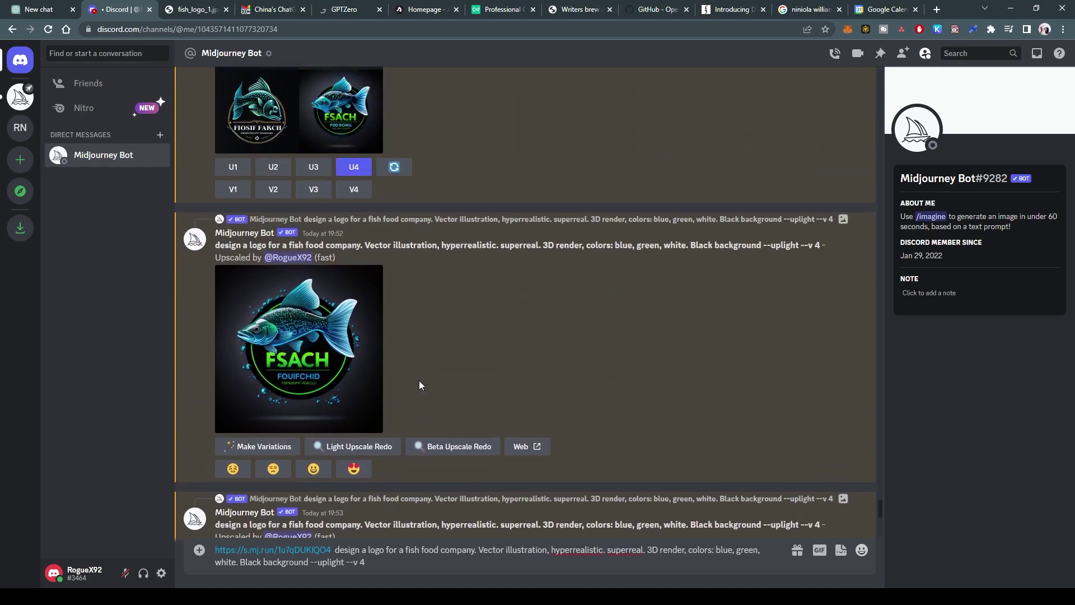
scroll(419, 385, "up", 4)
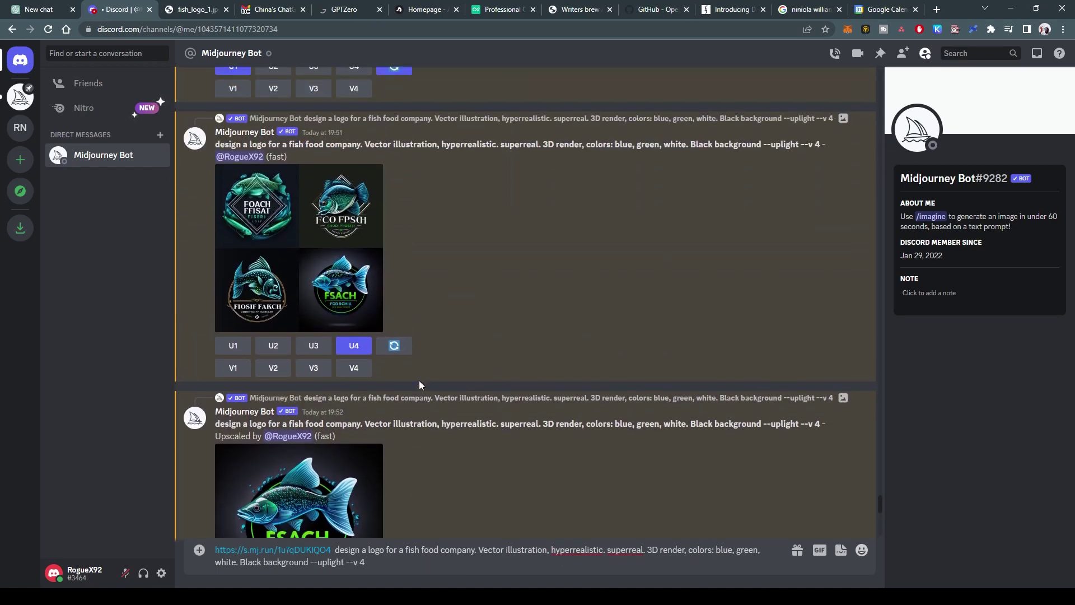
scroll(419, 381, "down", 15)
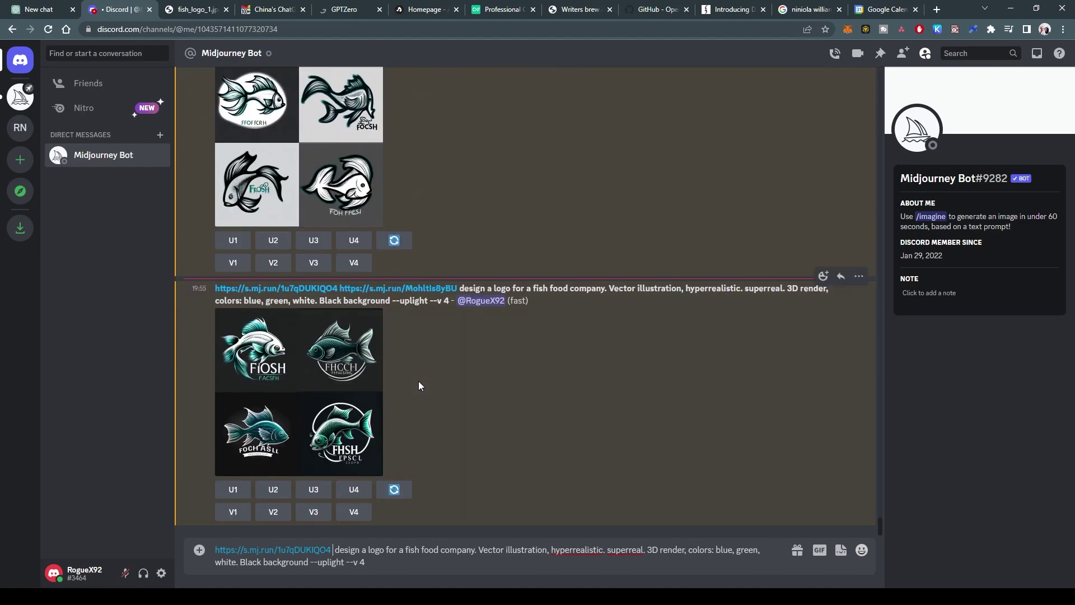
scroll(418, 381, "up", 5)
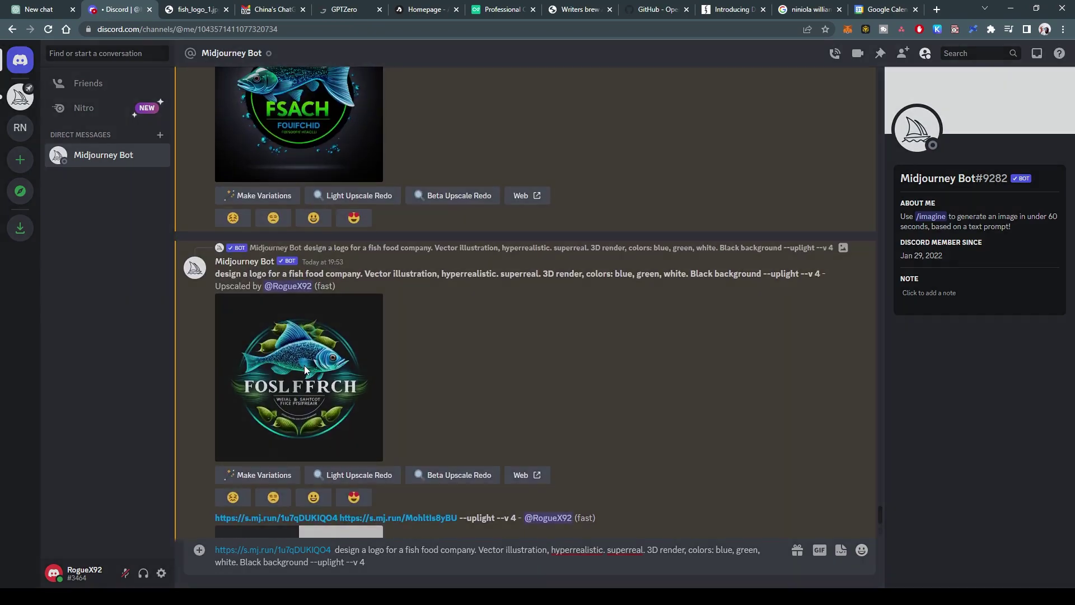
left_click(304, 365)
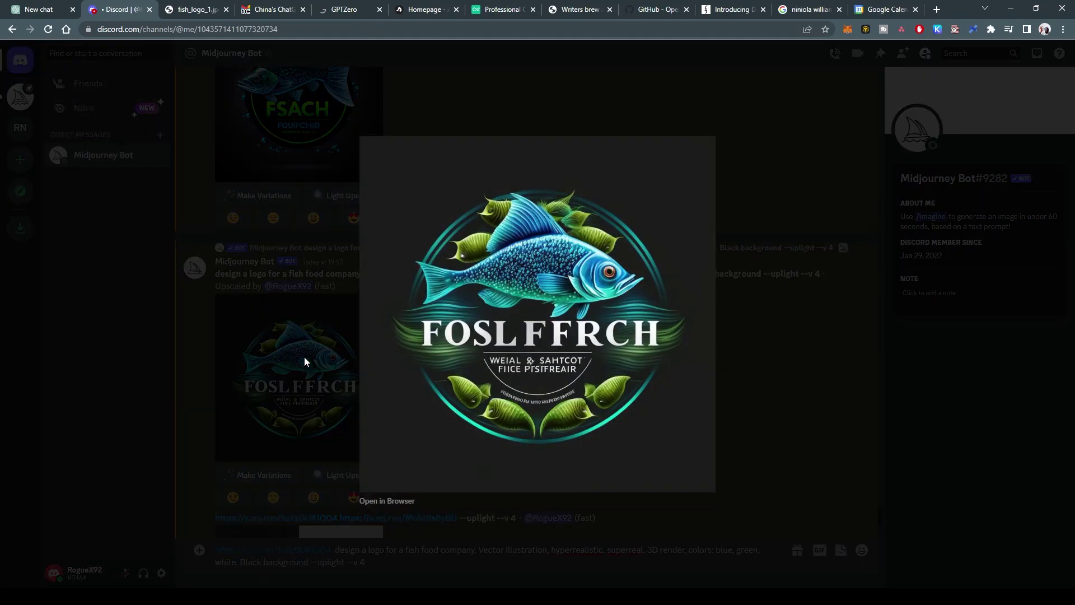
left_click(317, 308)
left_click(320, 114)
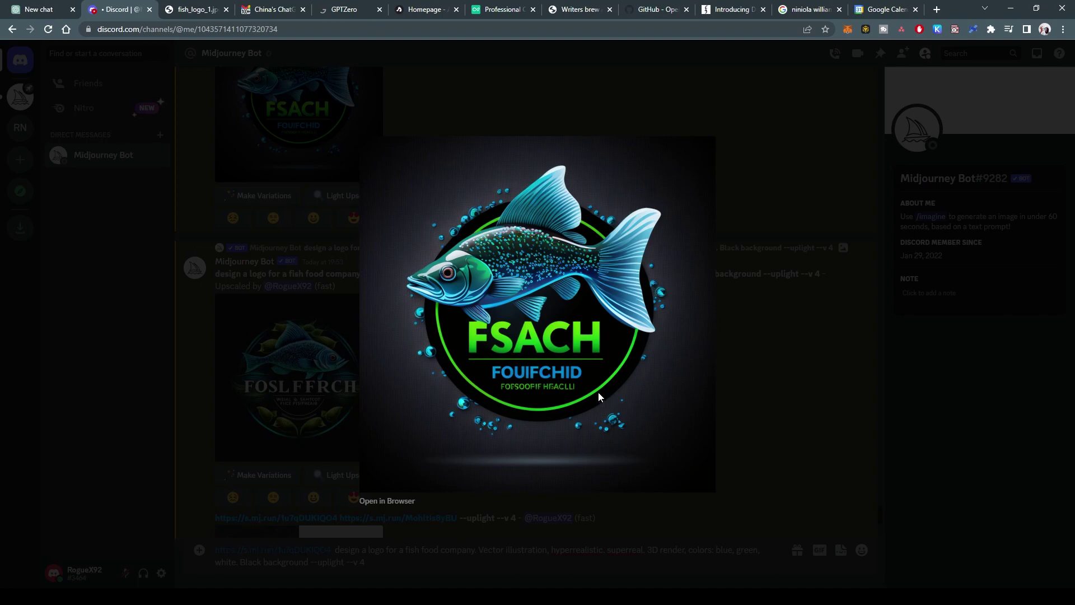
left_click(344, 555)
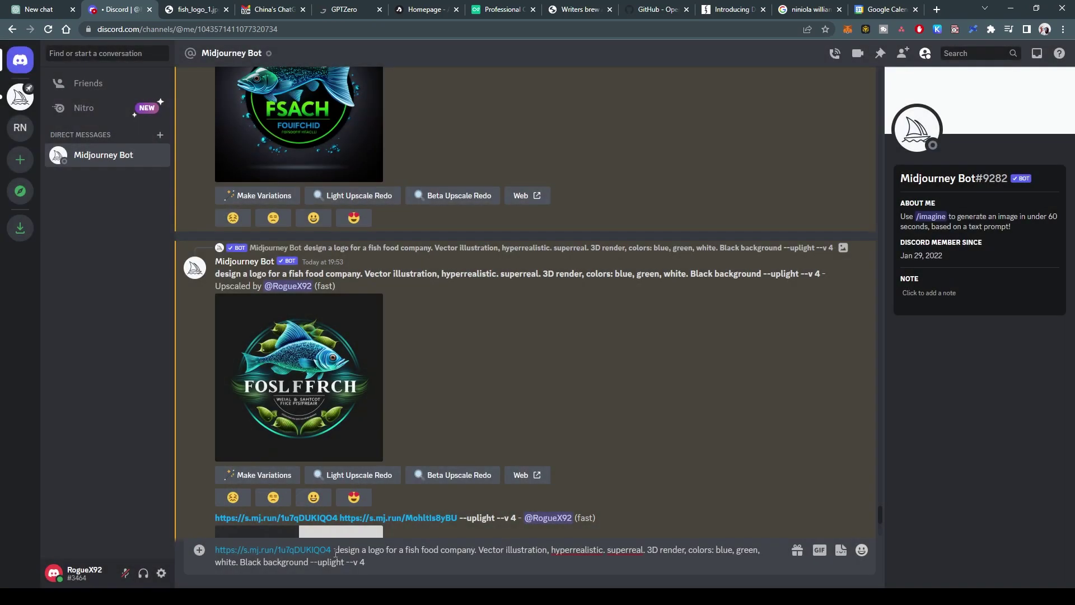
key("ctrl+v")
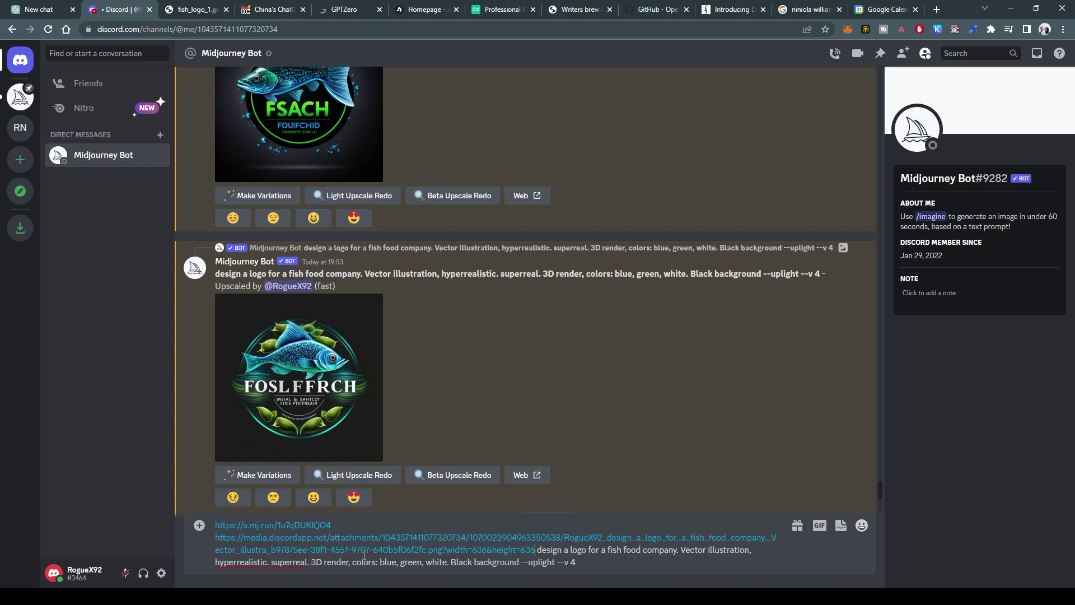
key("Return")
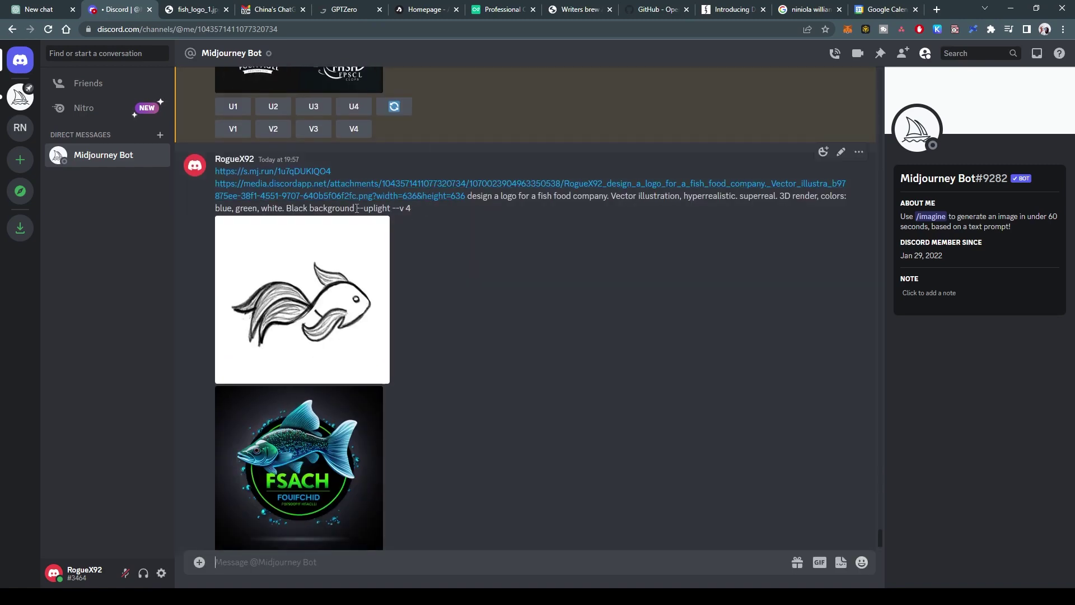
Run /imagine with the posted sketch link, FSACH link and fish food logo prompt
left_click_drag(357, 208, 215, 168)
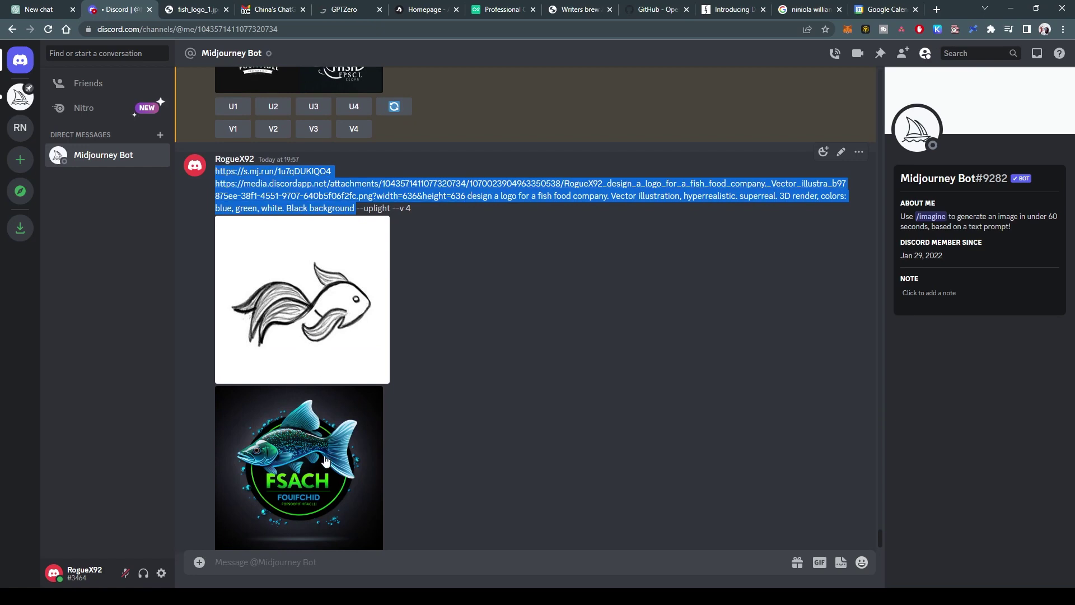
left_click(304, 560)
type("/imagine")
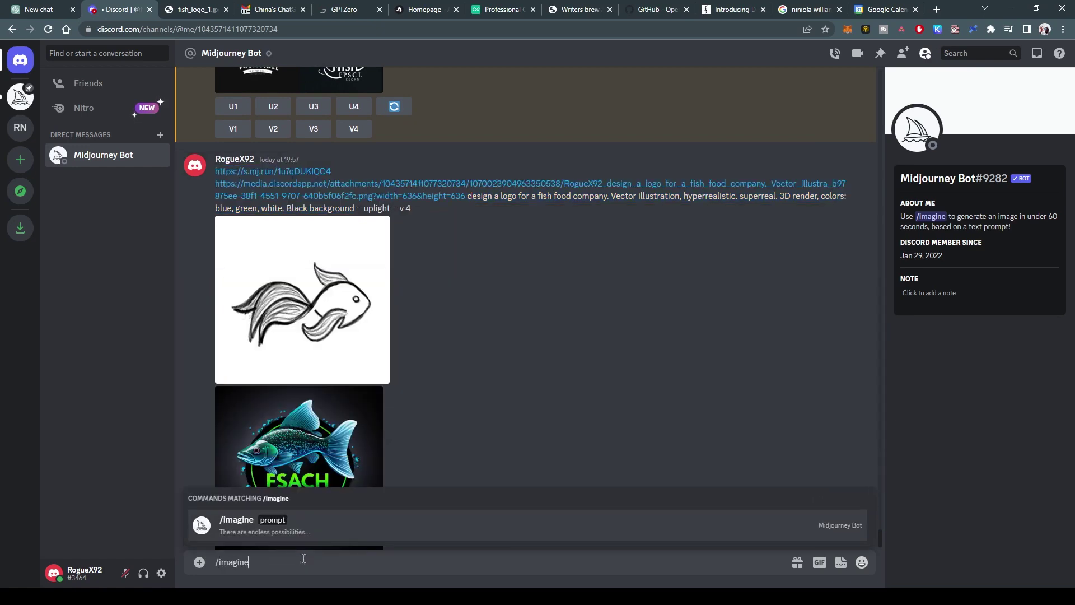
key("Tab")
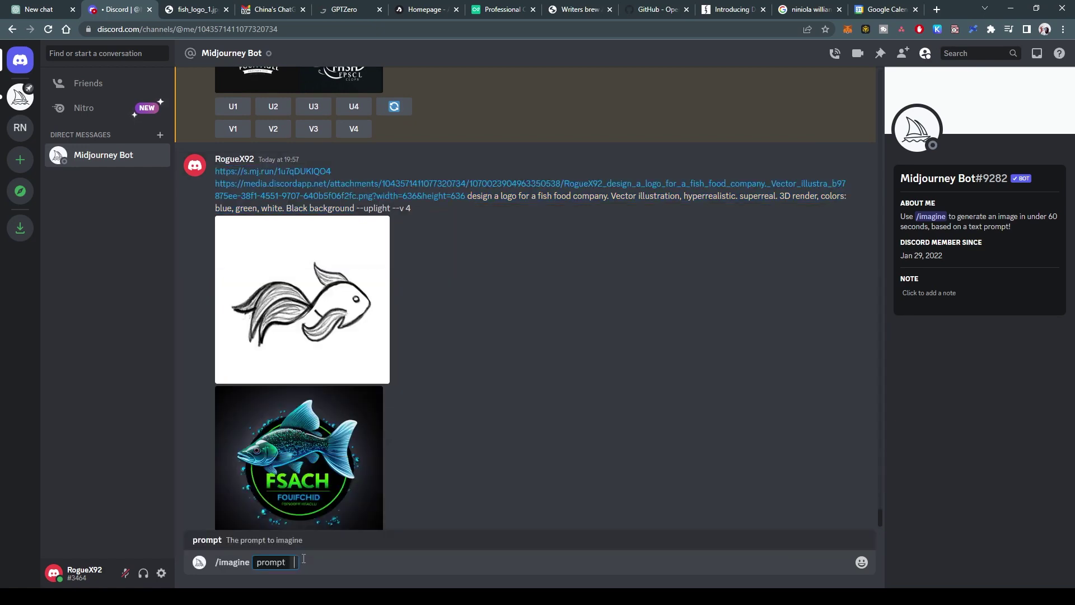
key("ctrl+v")
key("Return")
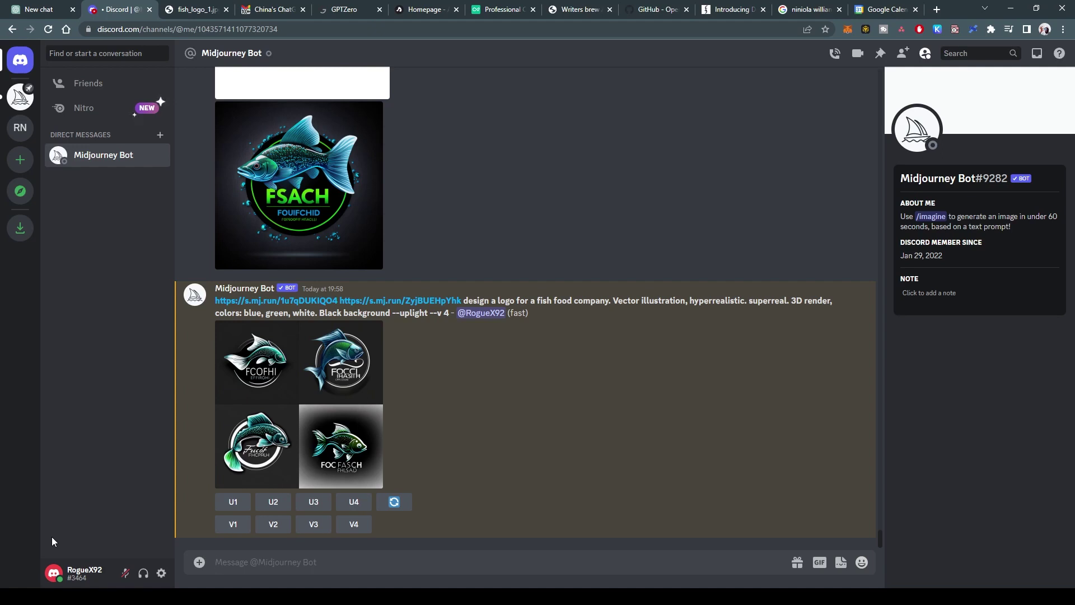
Inspect the finished four-logo grid enlarged and select its prompt text
left_click(301, 351)
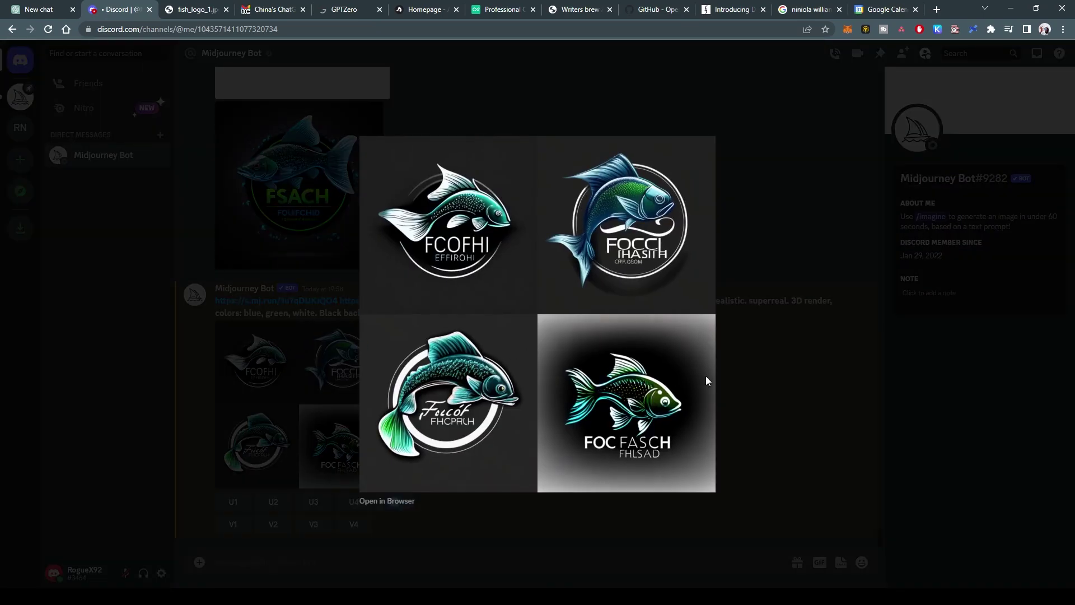
left_click(768, 323)
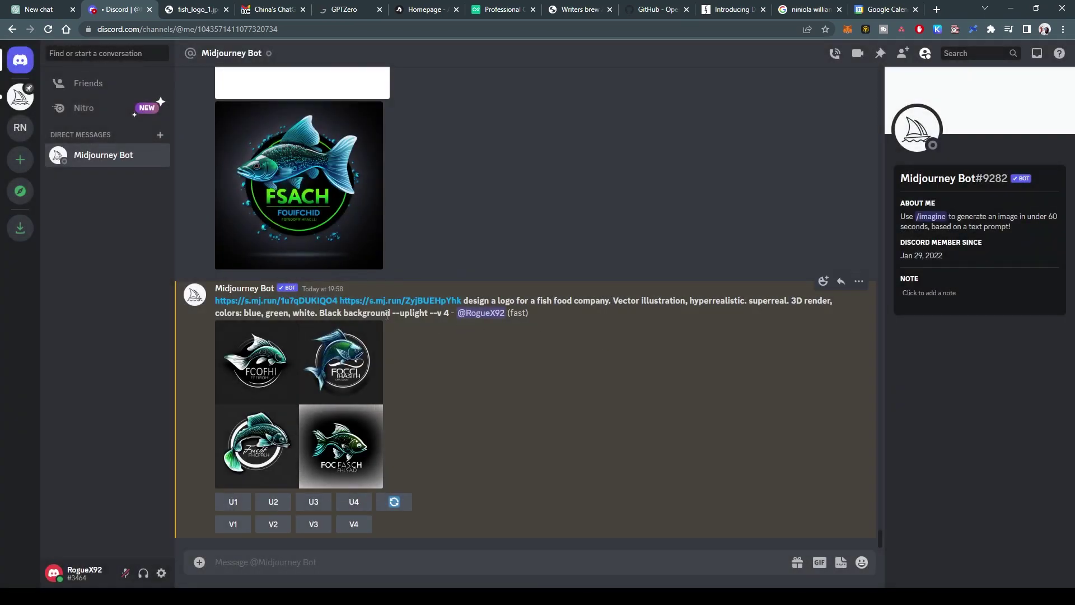
left_click_drag(389, 314, 206, 309)
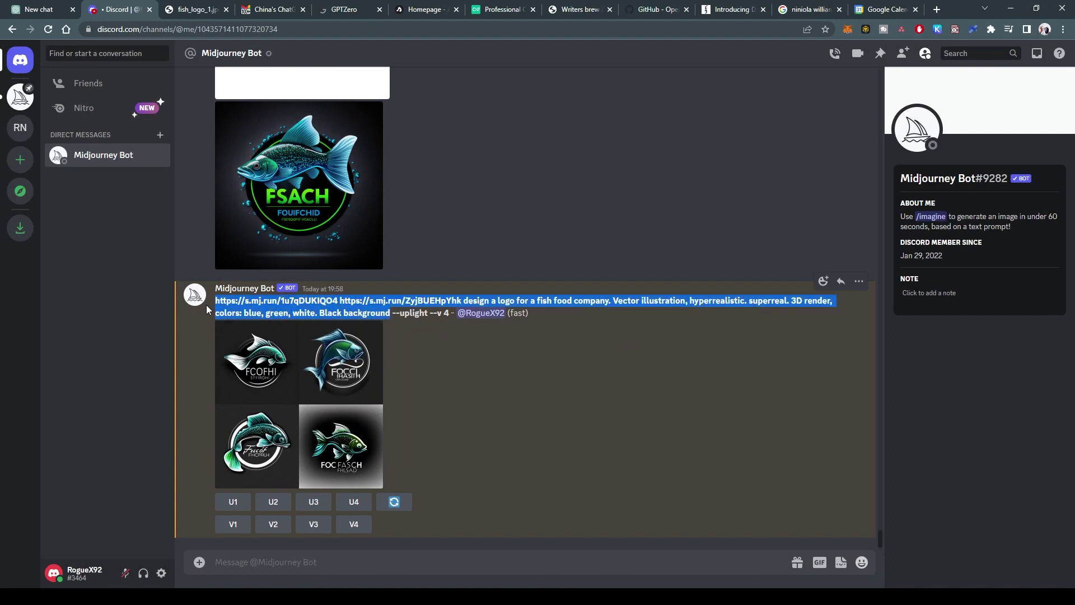
Resend the prompt with Black changed to white and blue, green changed to red, yellow, green
key("ctrl+c")
left_click(326, 562)
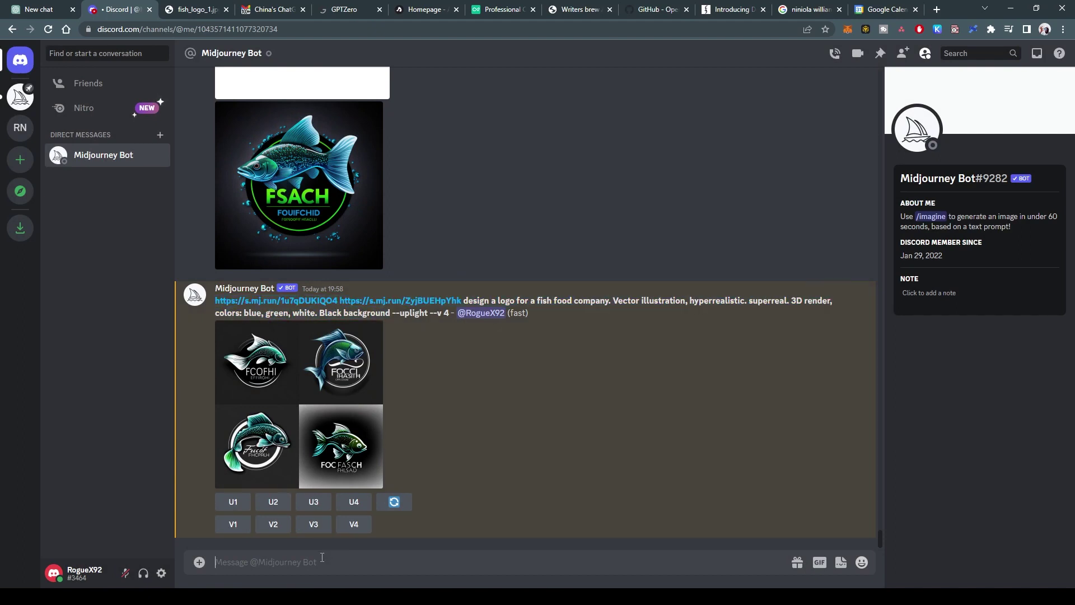
key("ctrl+v")
double_click(348, 561)
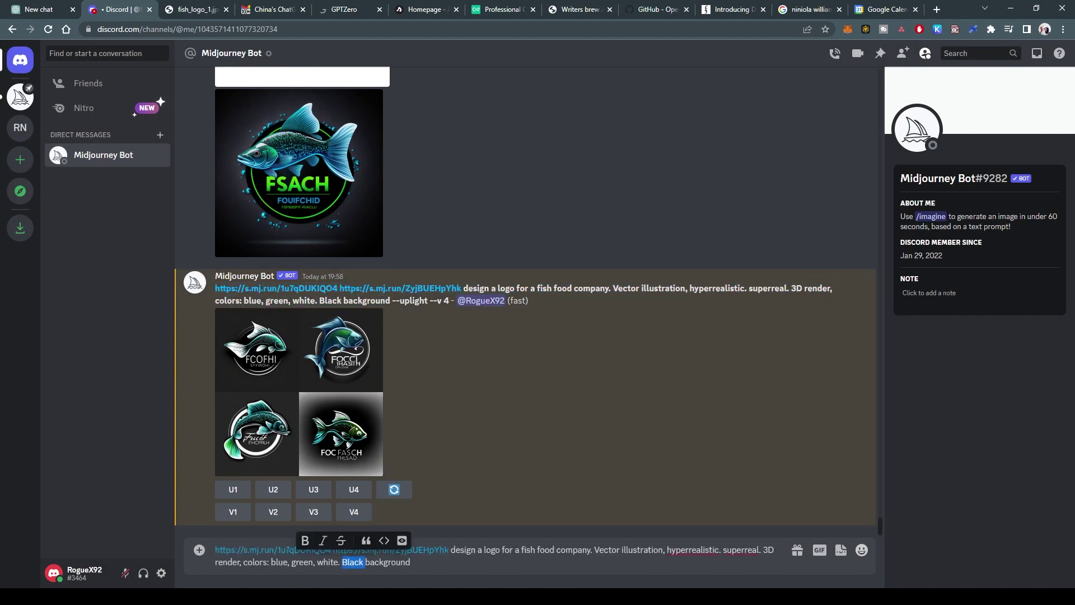
type("whi")
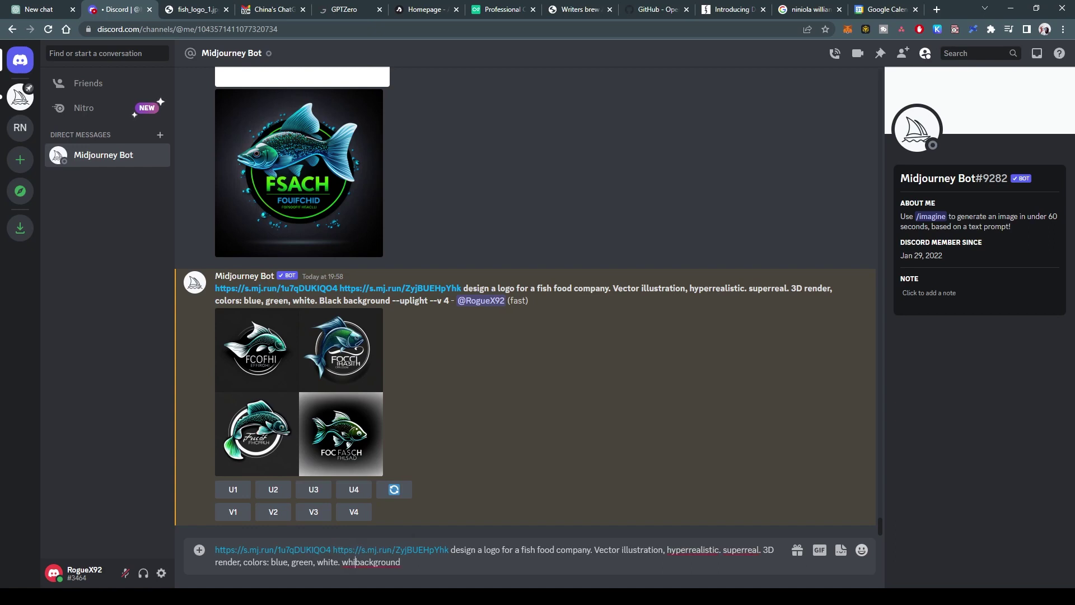
type("te")
double_click(280, 561)
type("red")
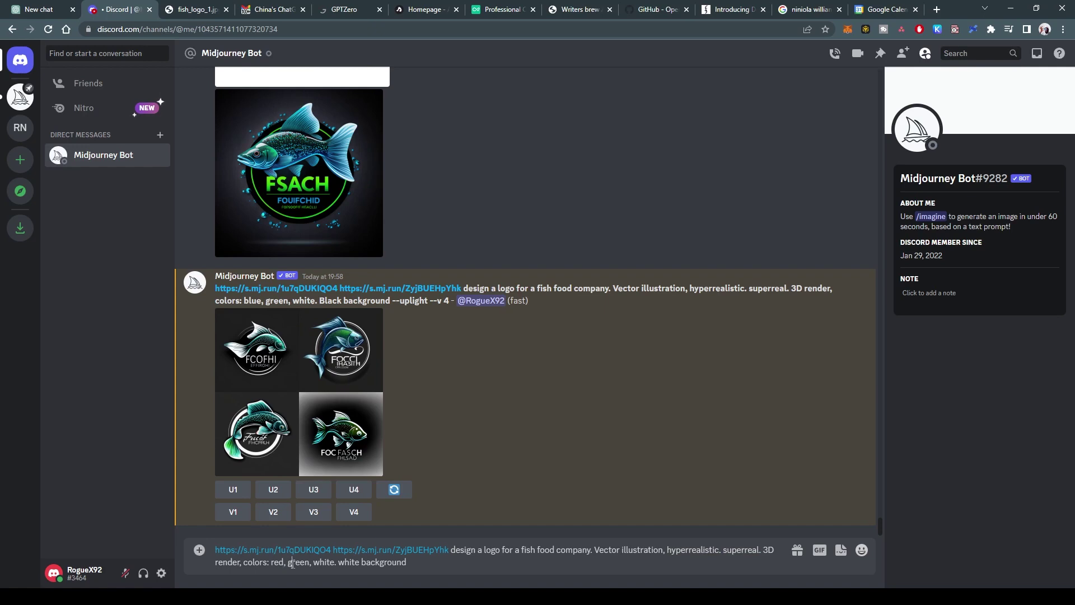
double_click(298, 562)
type("yellow, green")
key("Return")
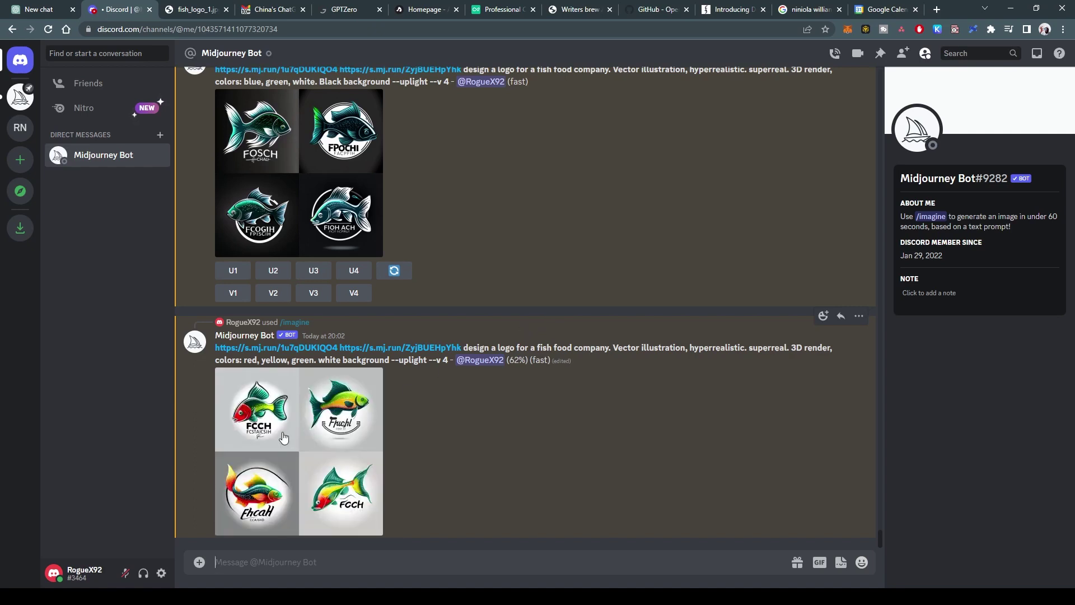
left_click(306, 409)
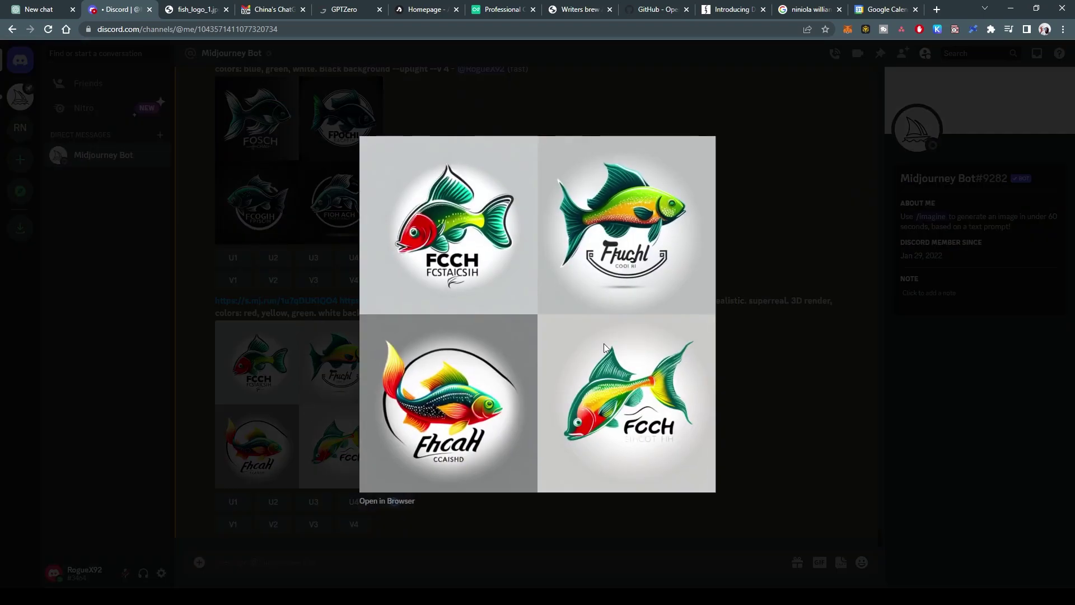
left_click(751, 324)
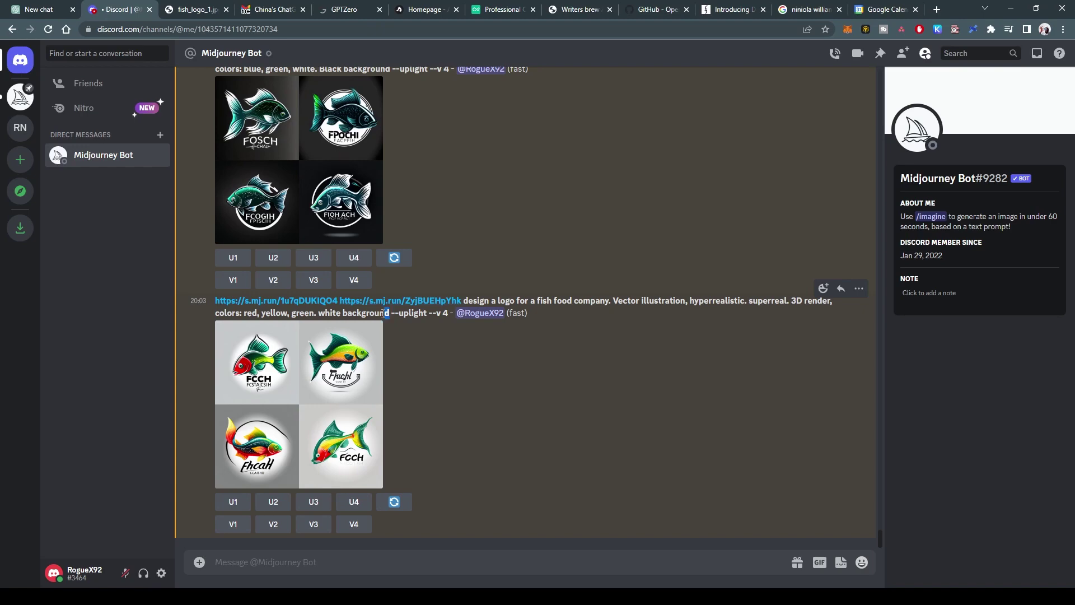
left_click_drag(390, 313, 219, 307)
left_click(308, 392)
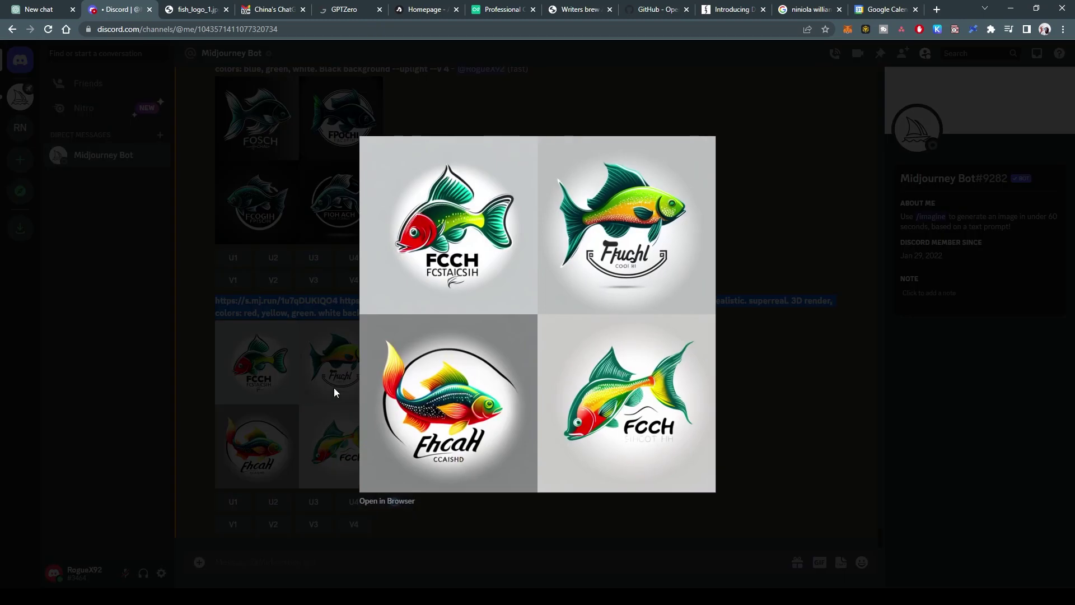
left_click(303, 385)
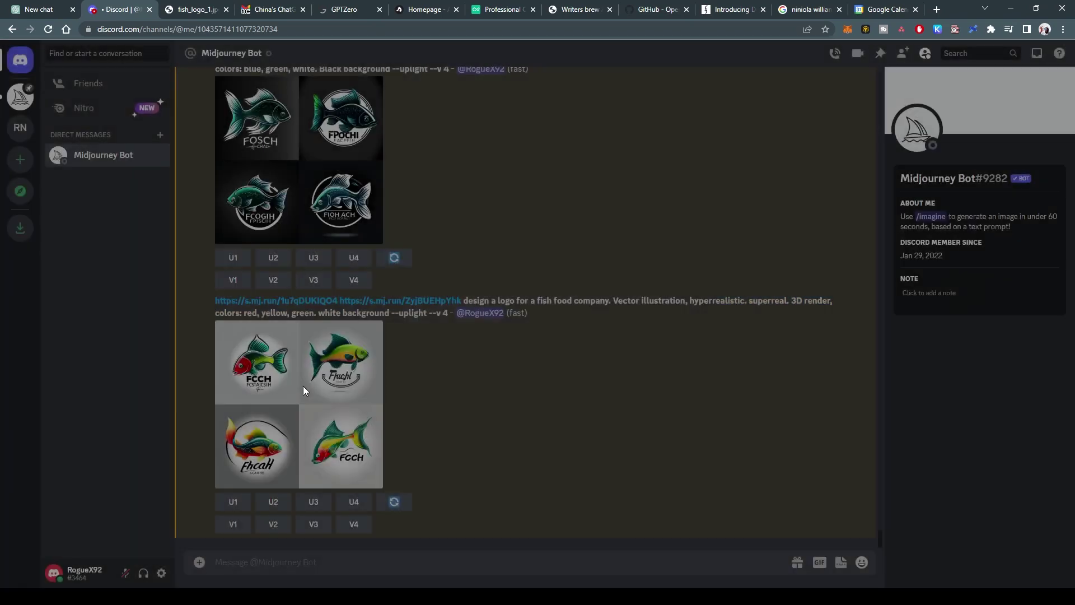
scroll(368, 347, "up", 5)
scroll(368, 347, "down", 5)
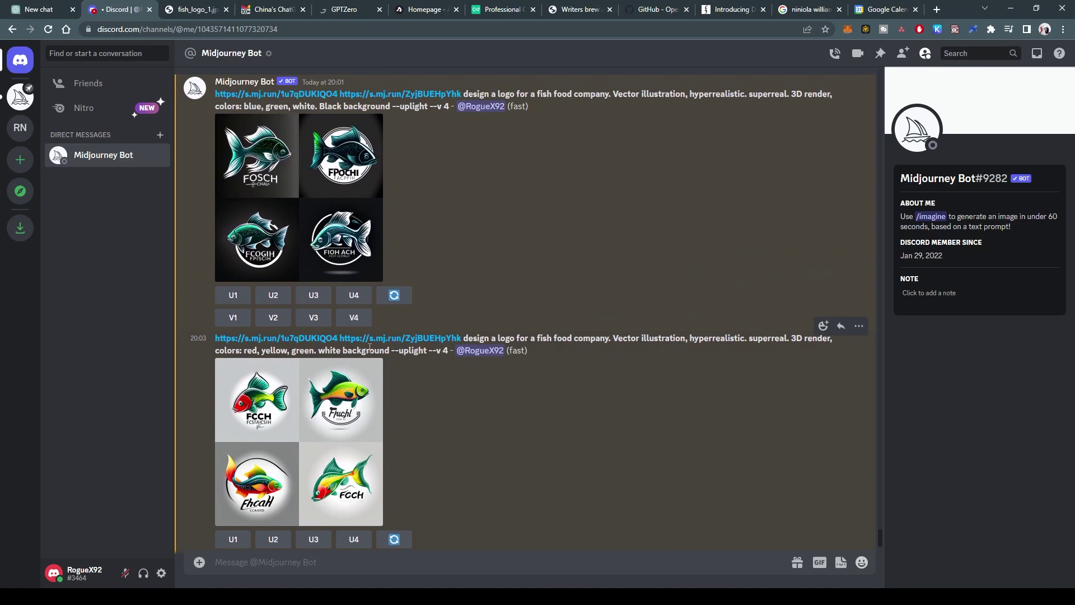
scroll(369, 348, "up", 5)
left_click(316, 264)
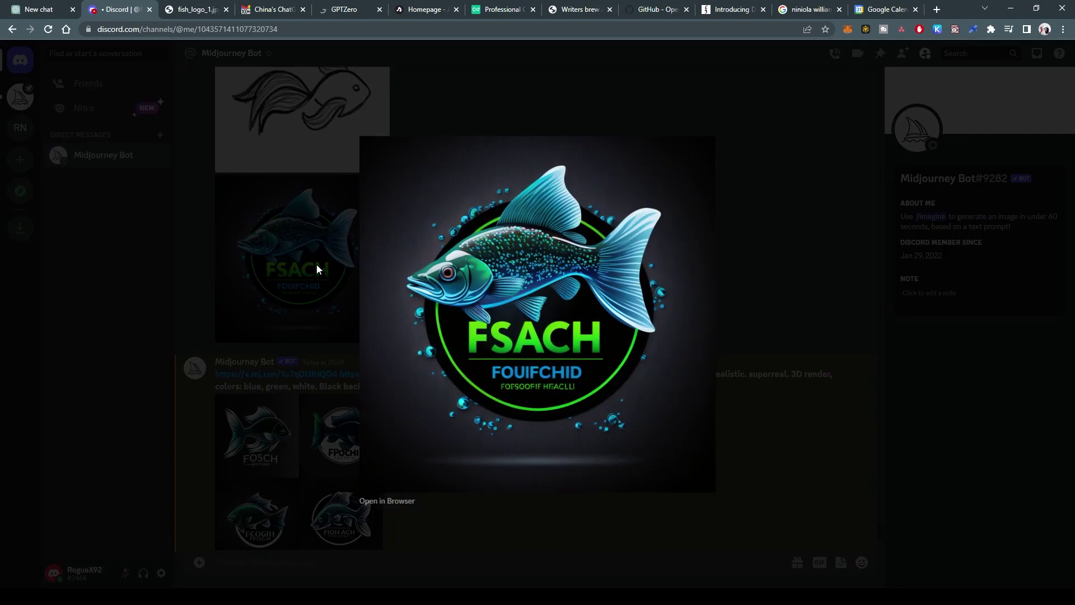
left_click(316, 265)
scroll(429, 364, "down", 5)
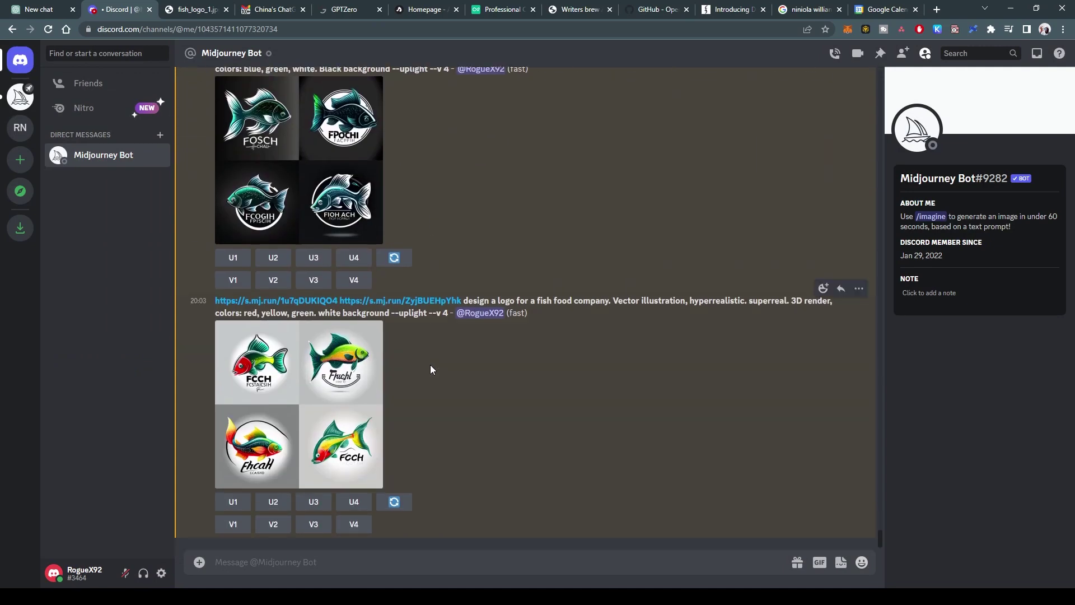
left_click(344, 367)
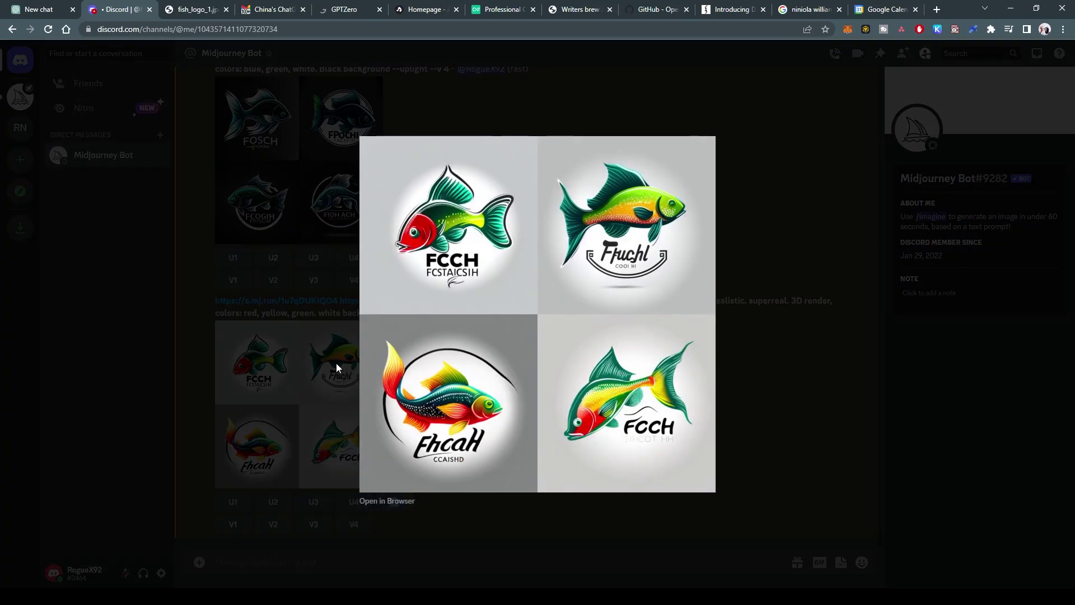
left_click(336, 362)
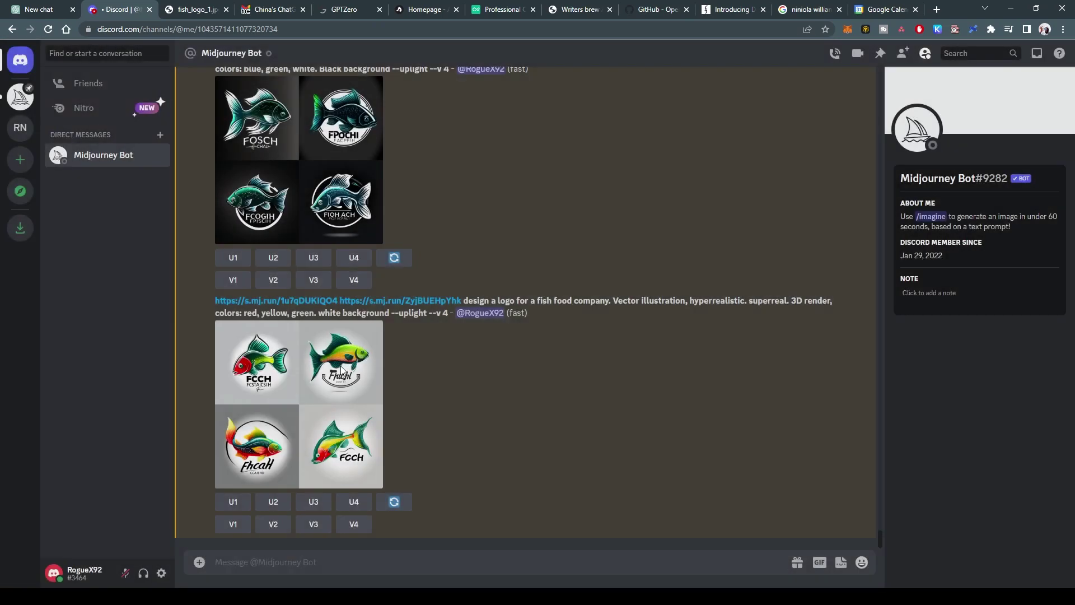
scroll(351, 371, "up", 2)
scroll(350, 372, "up", 1)
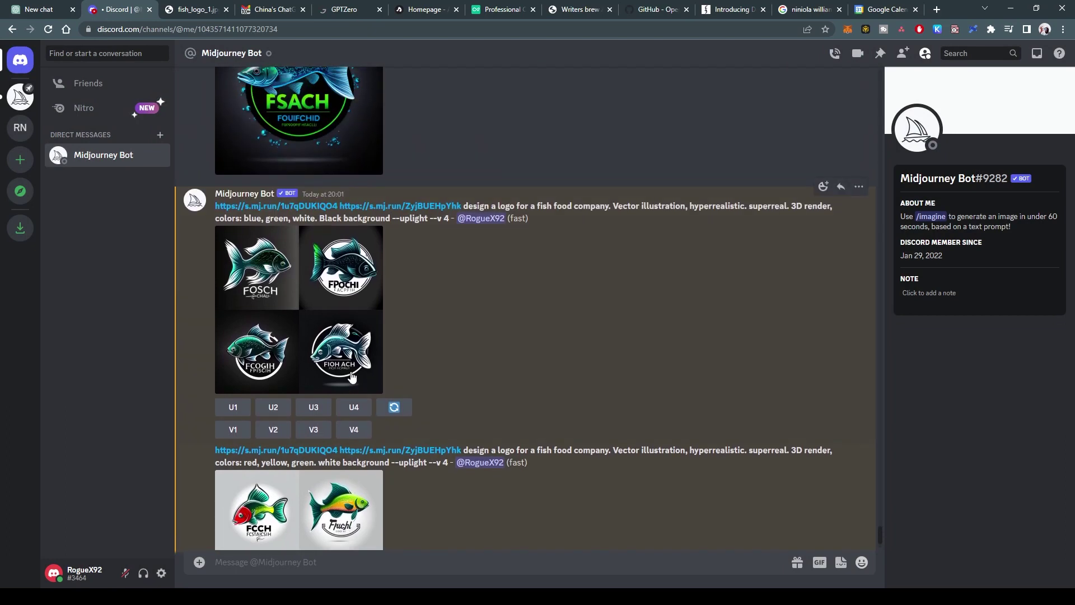
scroll(352, 376, "down", 3)
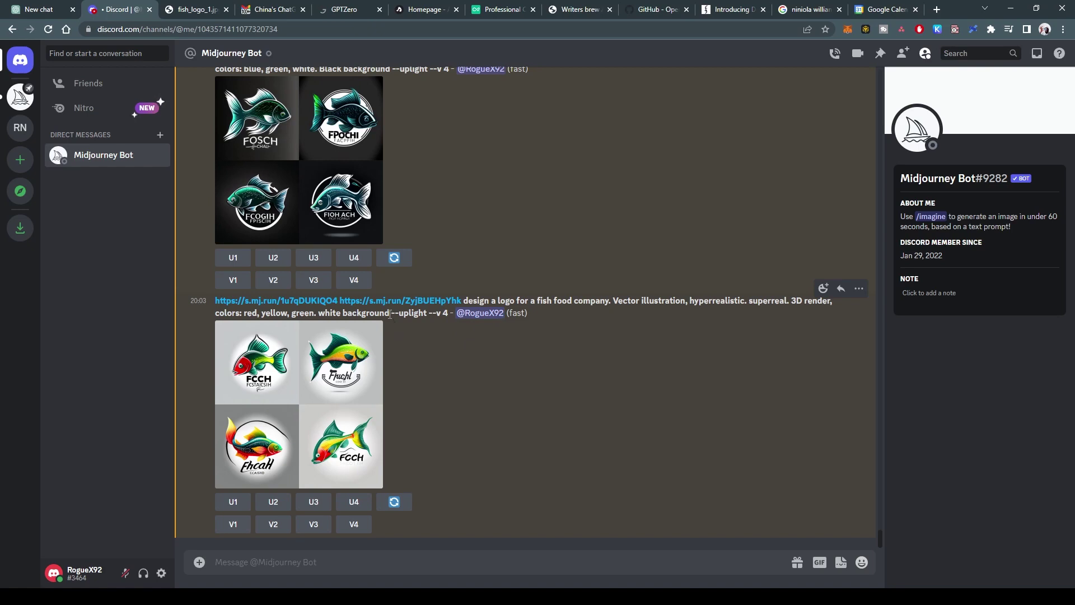
left_click(332, 374)
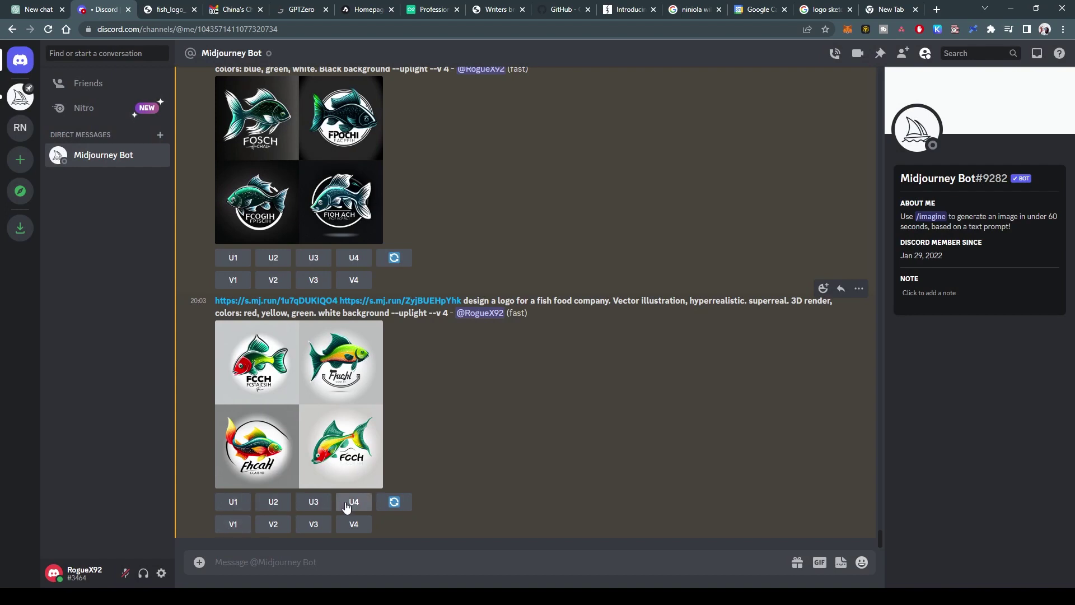
left_click(314, 504)
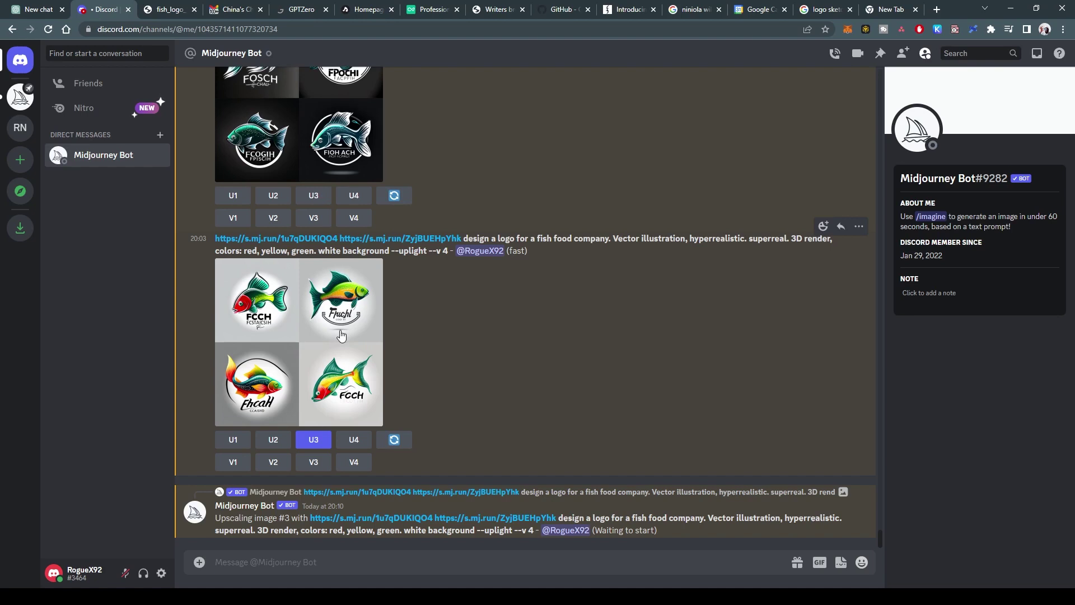
Upscale the second and then the first fish logo of the red-yellow-green grid
left_click(278, 440)
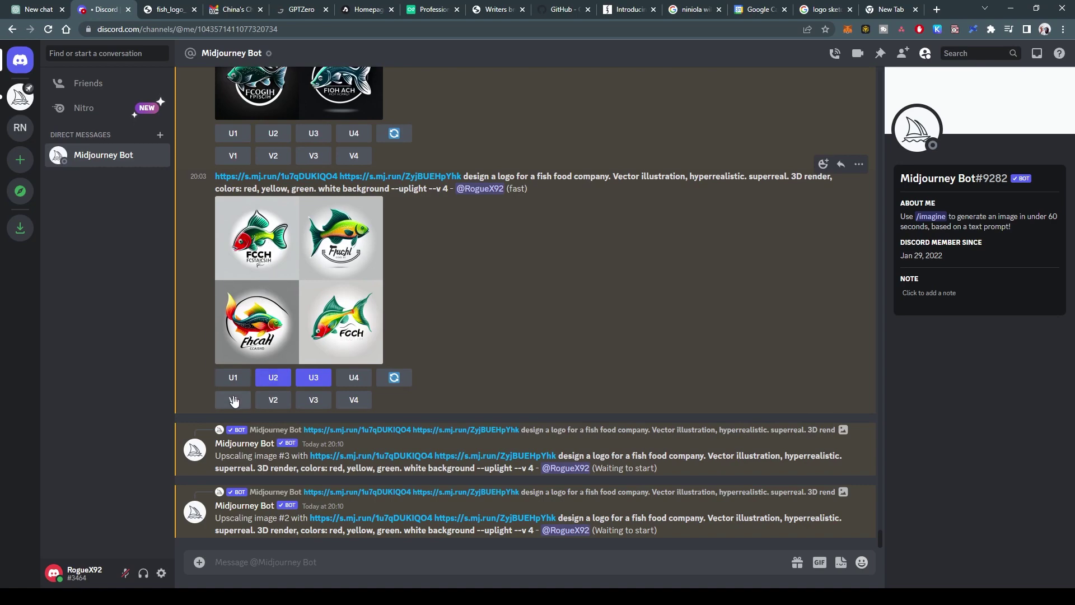
left_click(233, 378)
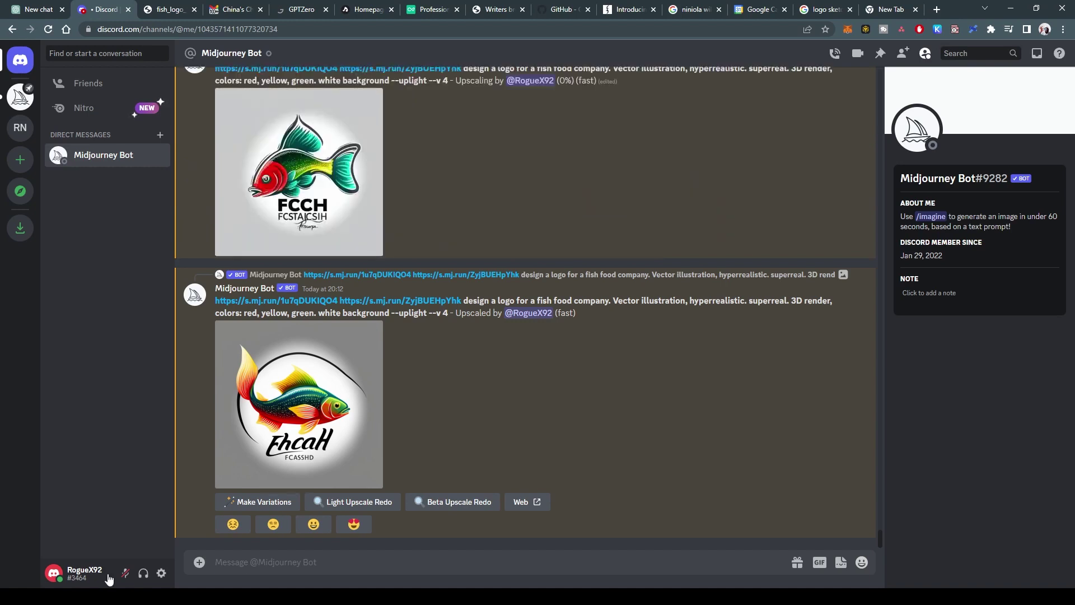
scroll(336, 299, "up", 5)
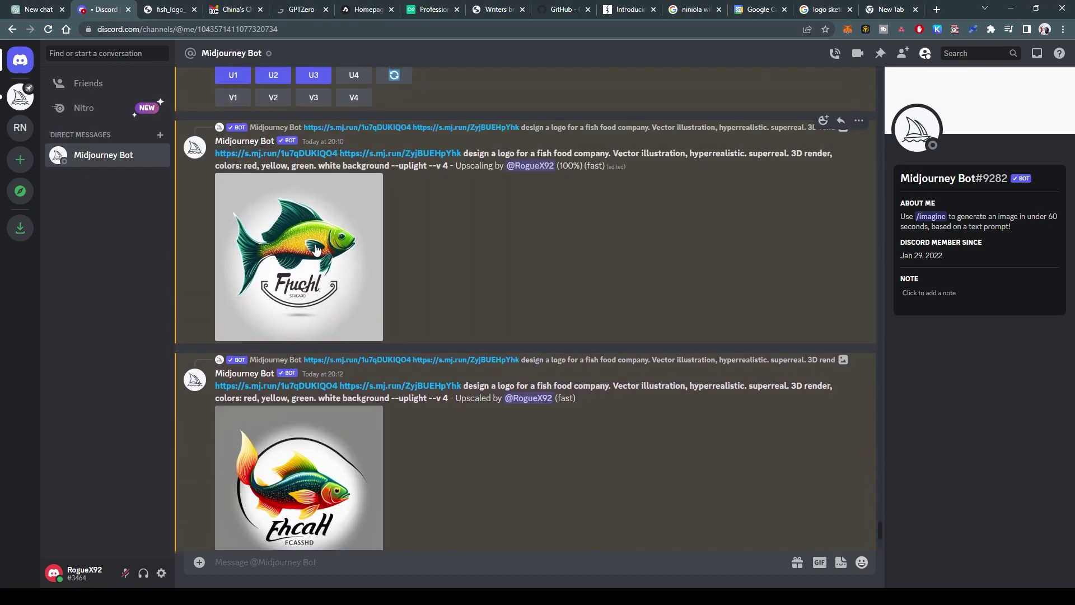
left_click(314, 244)
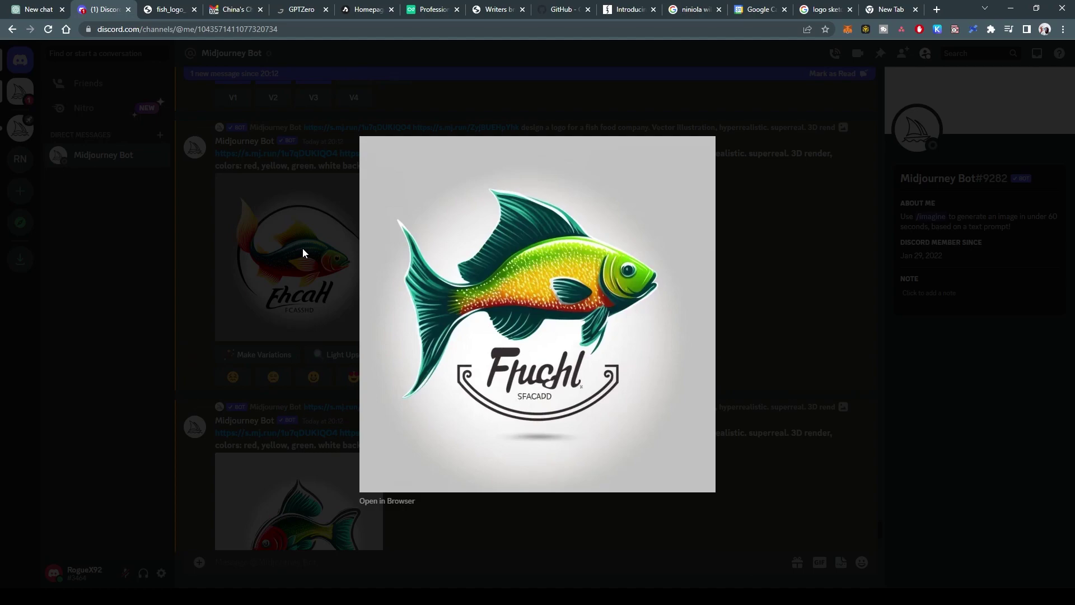
left_click(302, 248)
scroll(313, 272, "up", 6)
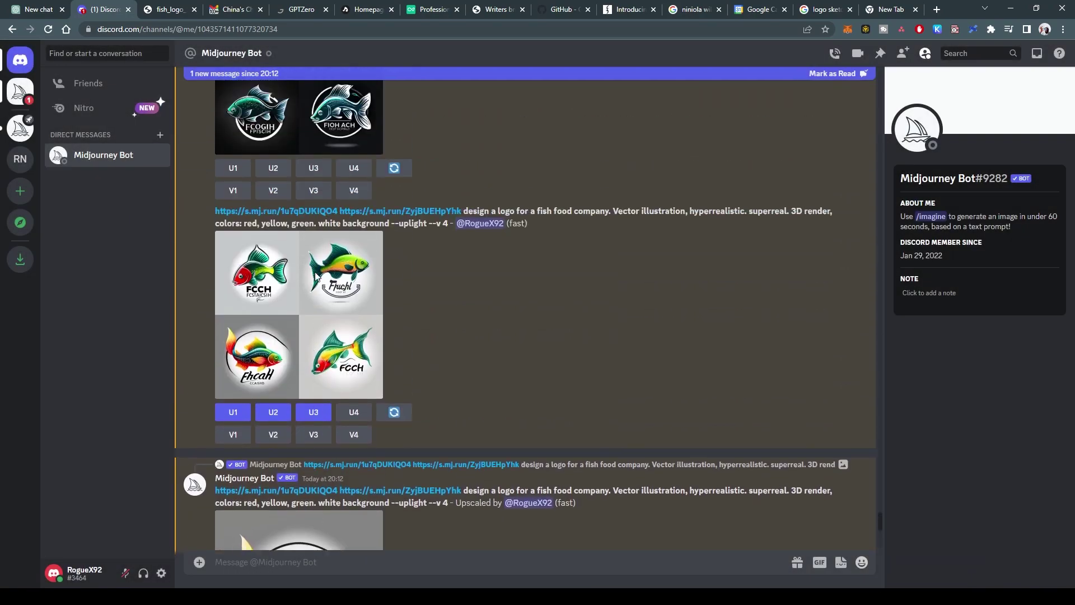
scroll(315, 274, "down", 7)
left_click(310, 231)
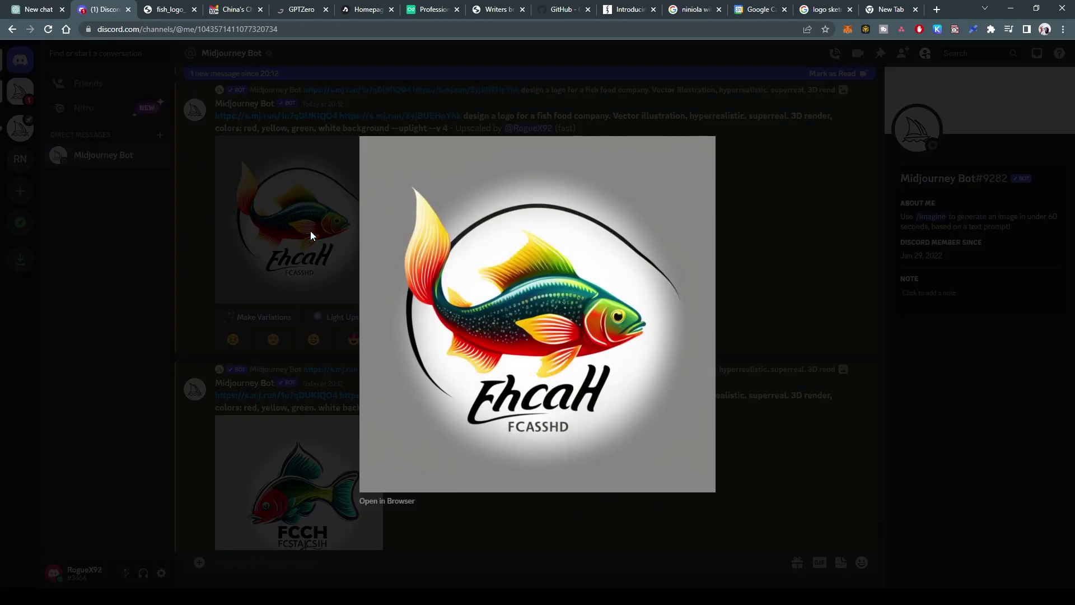
left_click(311, 231)
scroll(313, 269, "down", 5)
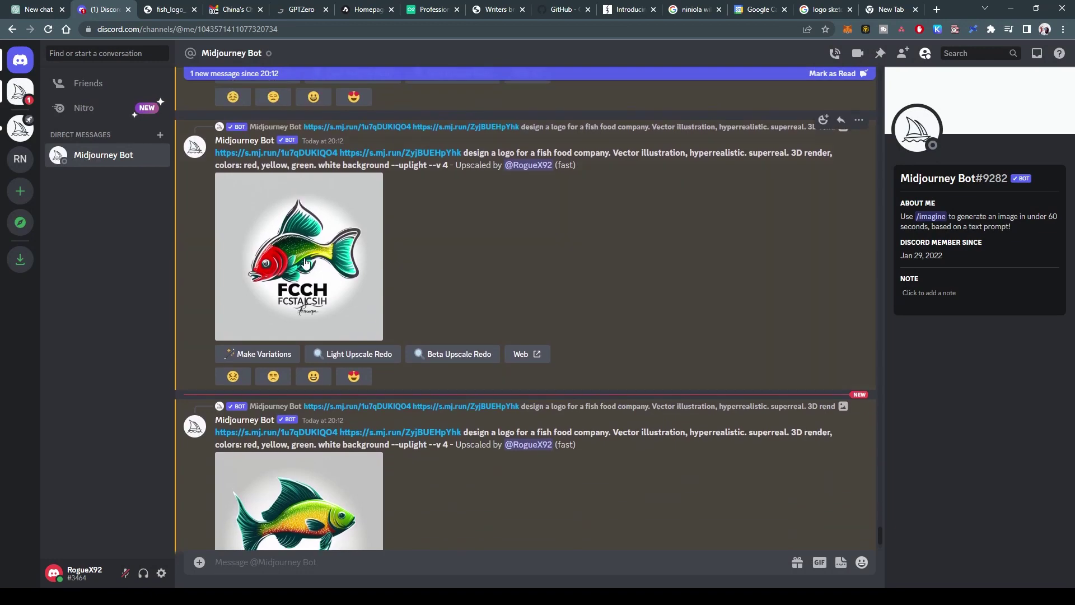
left_click(306, 261)
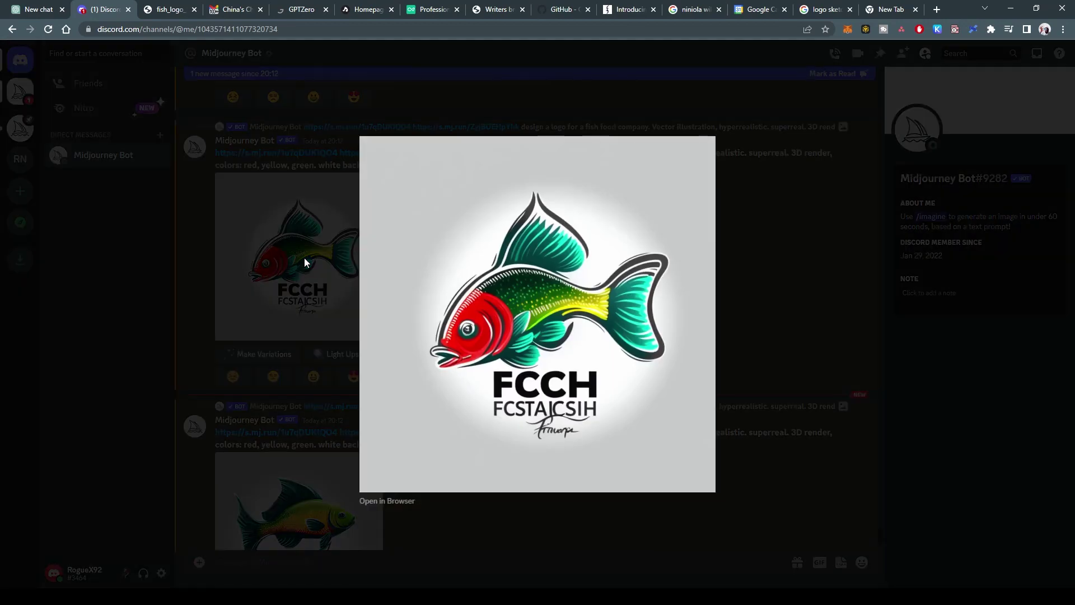
left_click(304, 262)
scroll(305, 297, "down", 3)
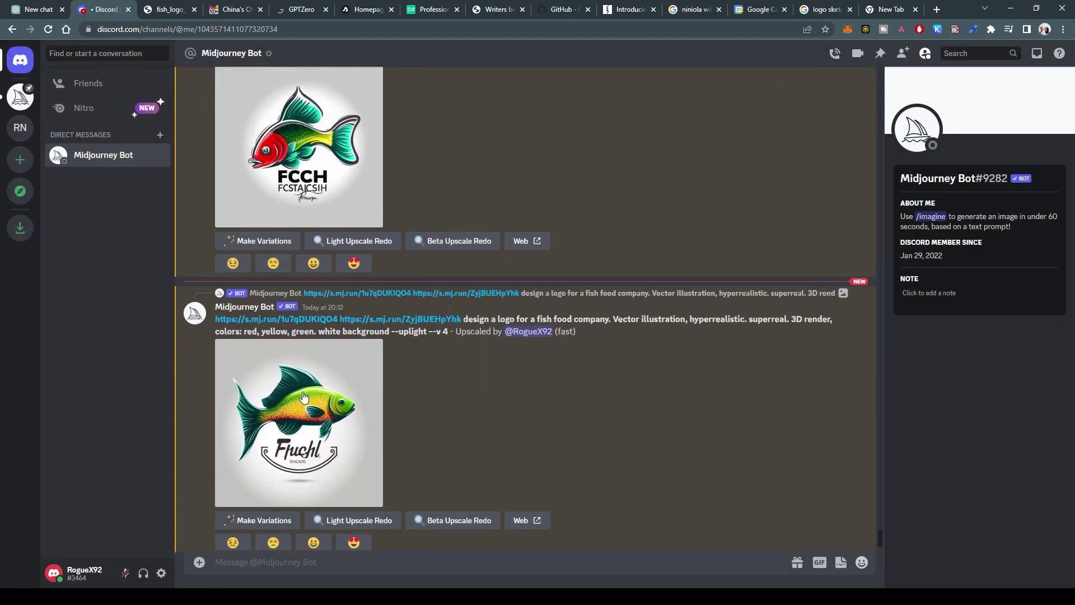
left_click(301, 401)
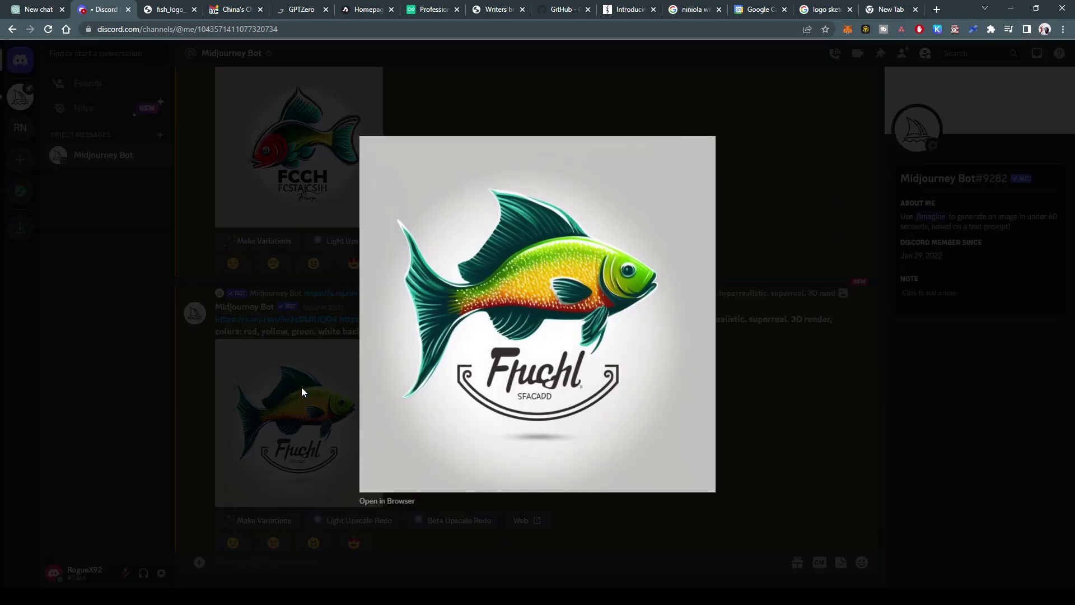
left_click(301, 388)
scroll(361, 370, "up", 15)
scroll(361, 370, "down", 5)
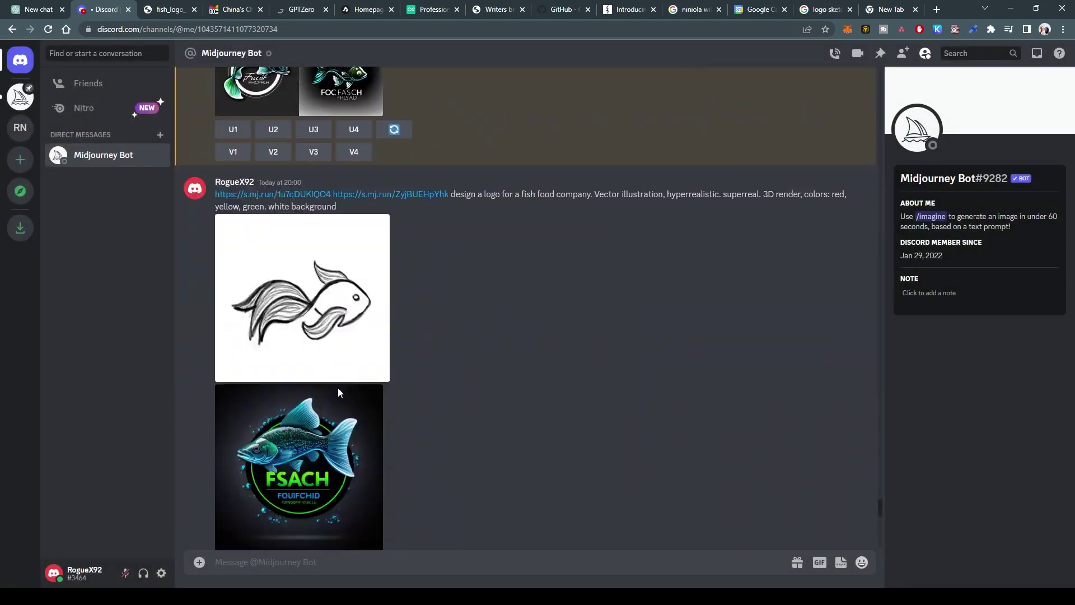
scroll(338, 387, "up", 1)
left_click(326, 311)
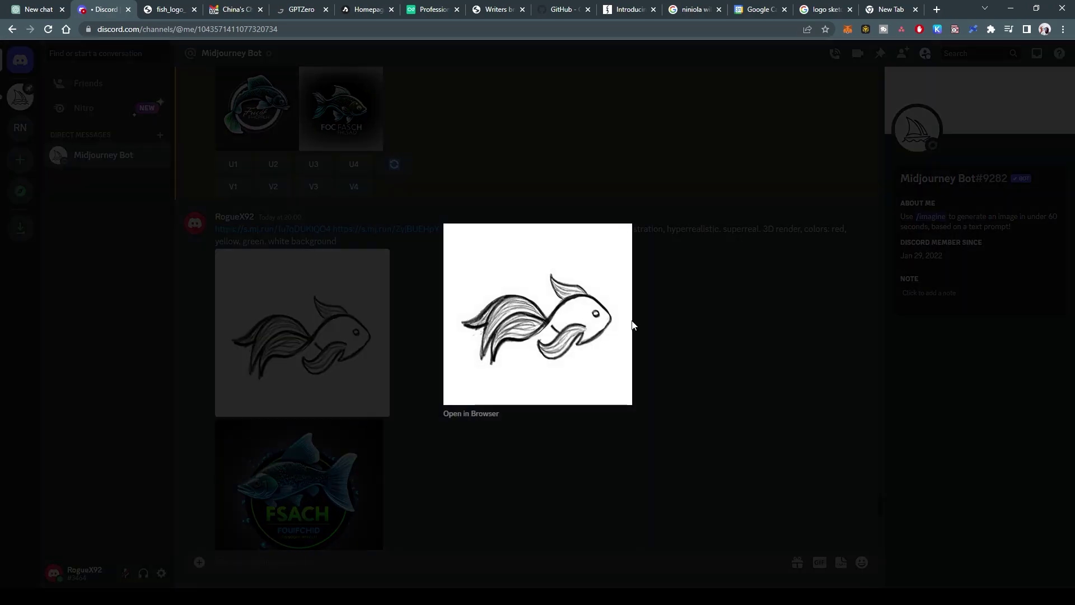
left_click(710, 342)
scroll(484, 424, "down", 15)
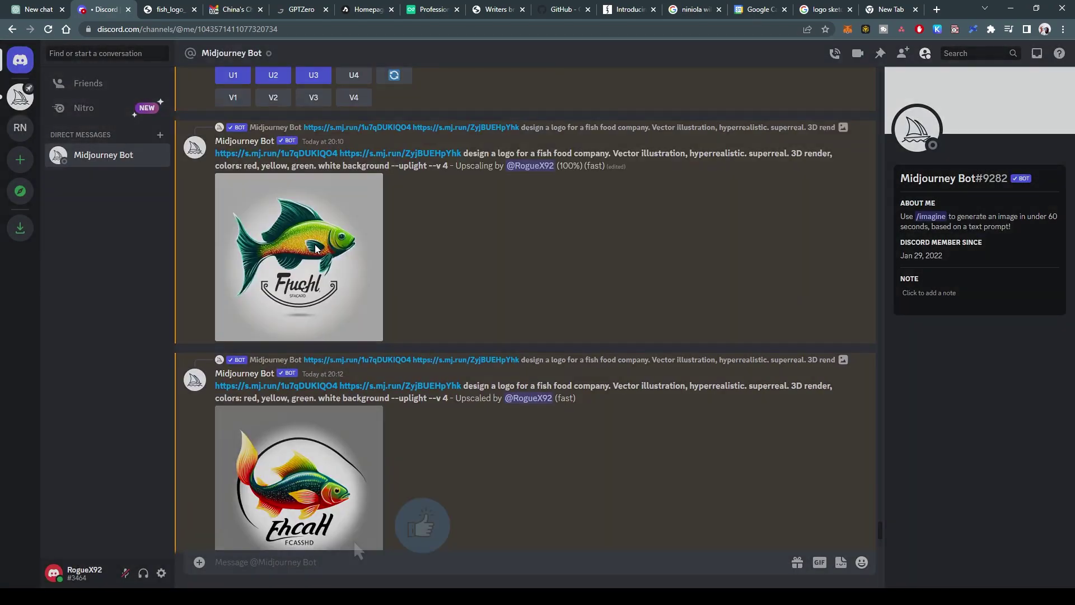
View the upscaled Fuchl and EhcaH logos enlarged in turn, ending on the FCCH logo
left_click(315, 248)
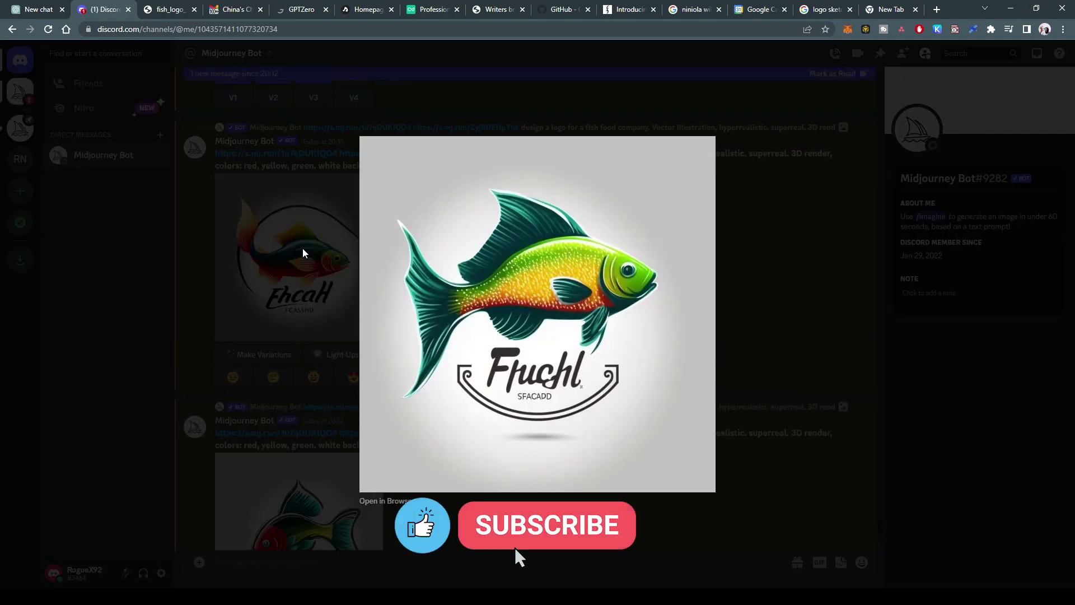
left_click(304, 251)
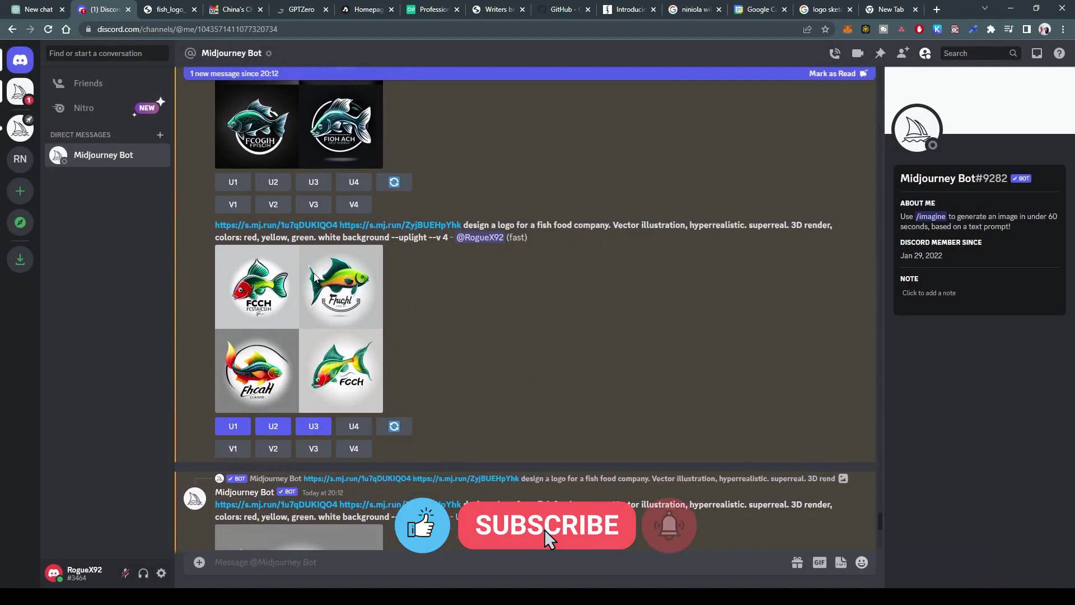
left_click(312, 235)
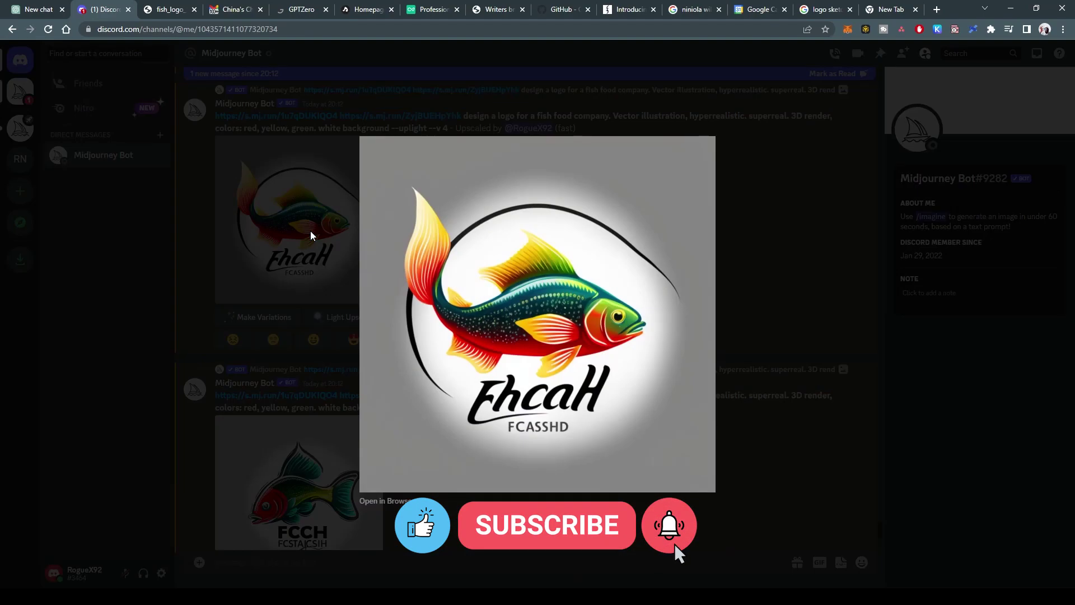
left_click(312, 236)
scroll(319, 284, "down", 4)
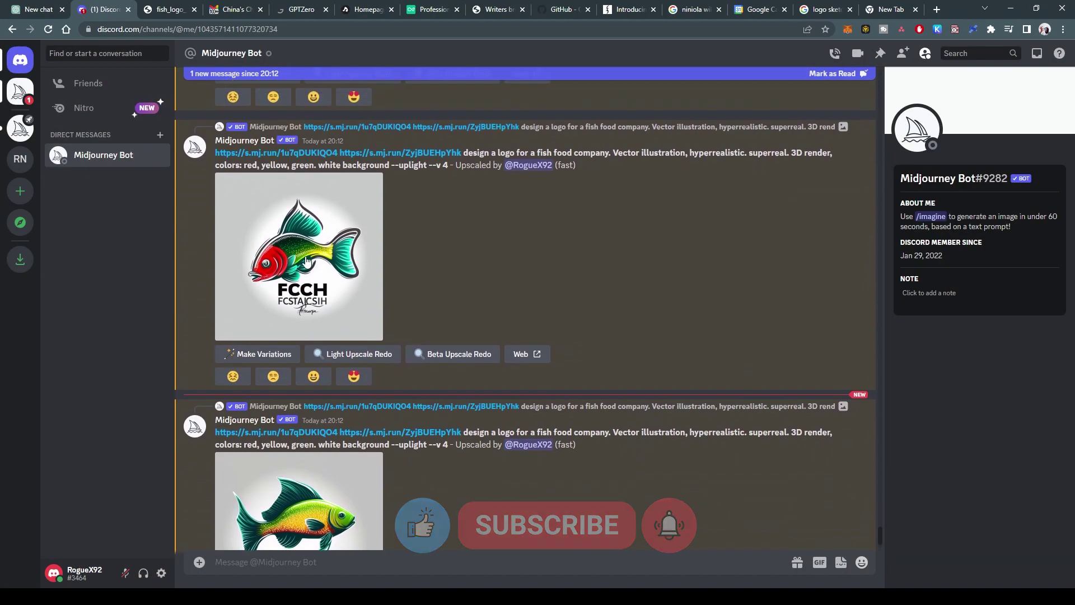
left_click(304, 258)
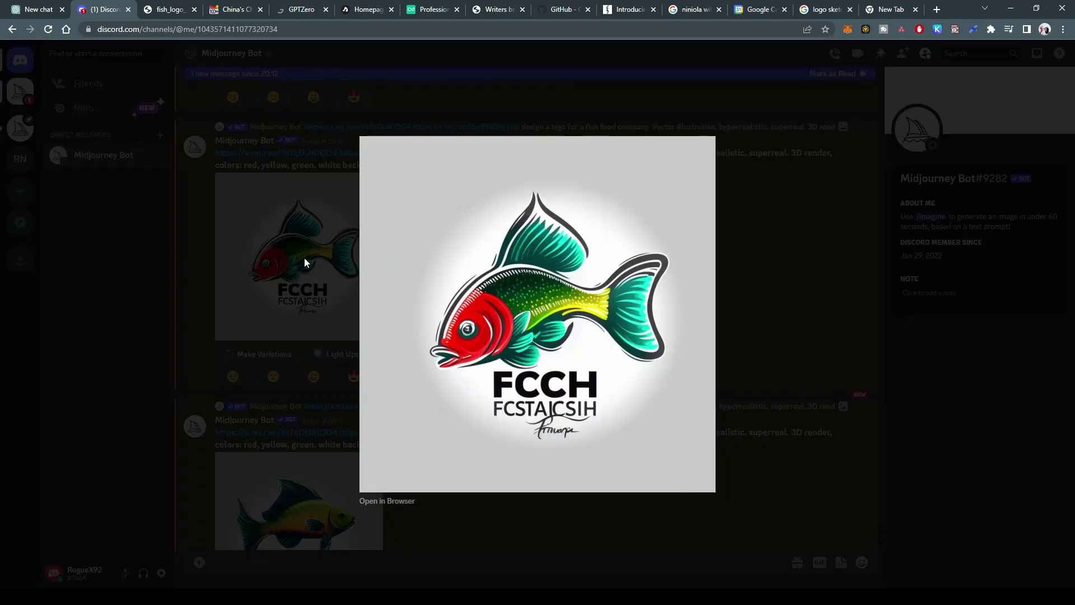